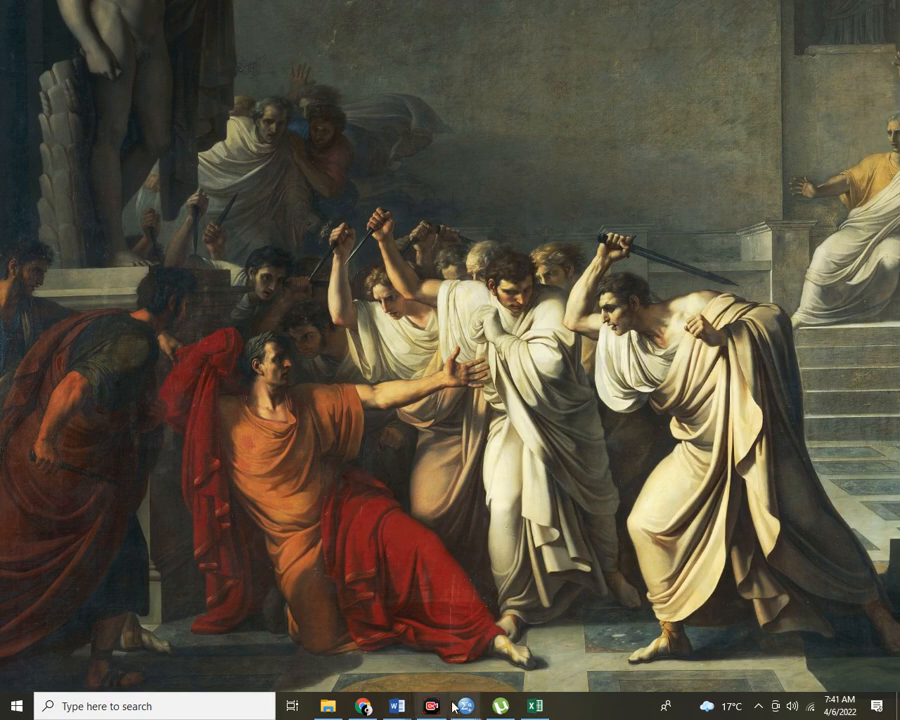
Switch to IBM SPSS Statistics and dismiss the welcome dialog to reach the empty dataset.
mouse_move(460, 708)
mouse_move(458, 570)
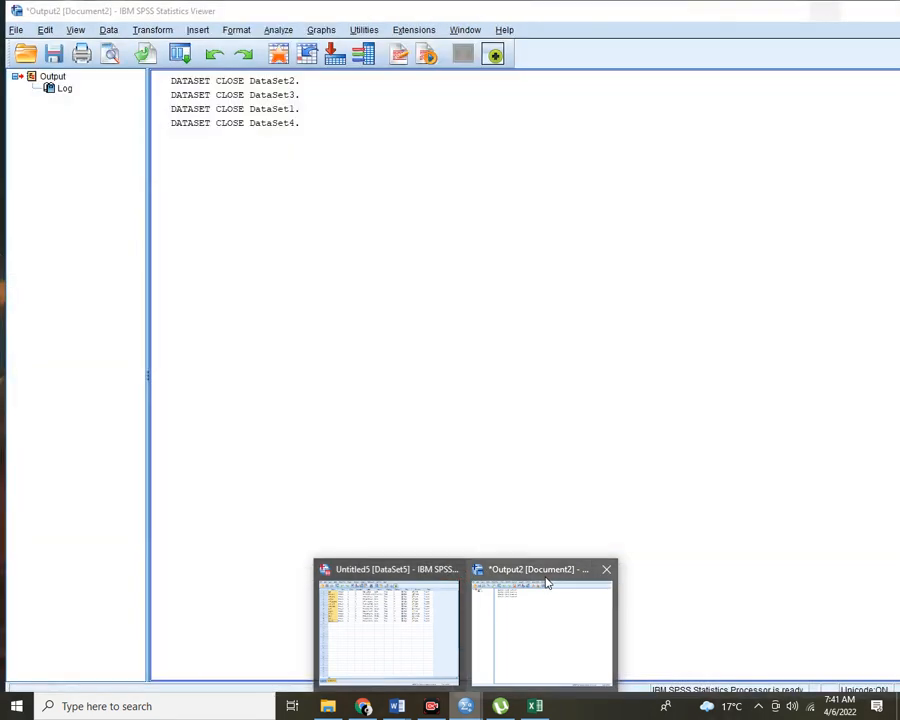
click(545, 600)
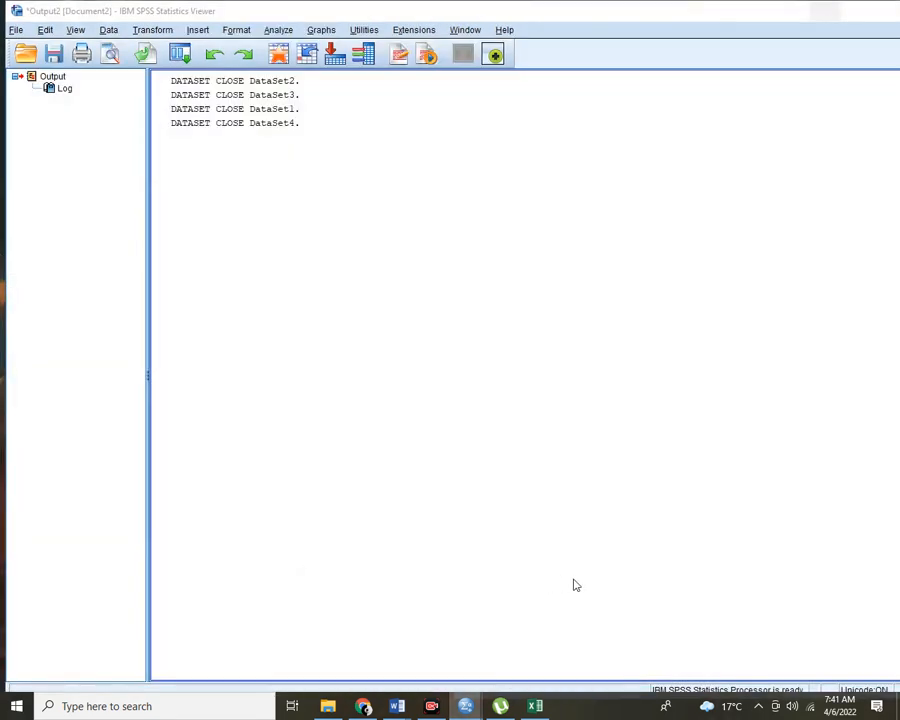
click(469, 712)
click(465, 382)
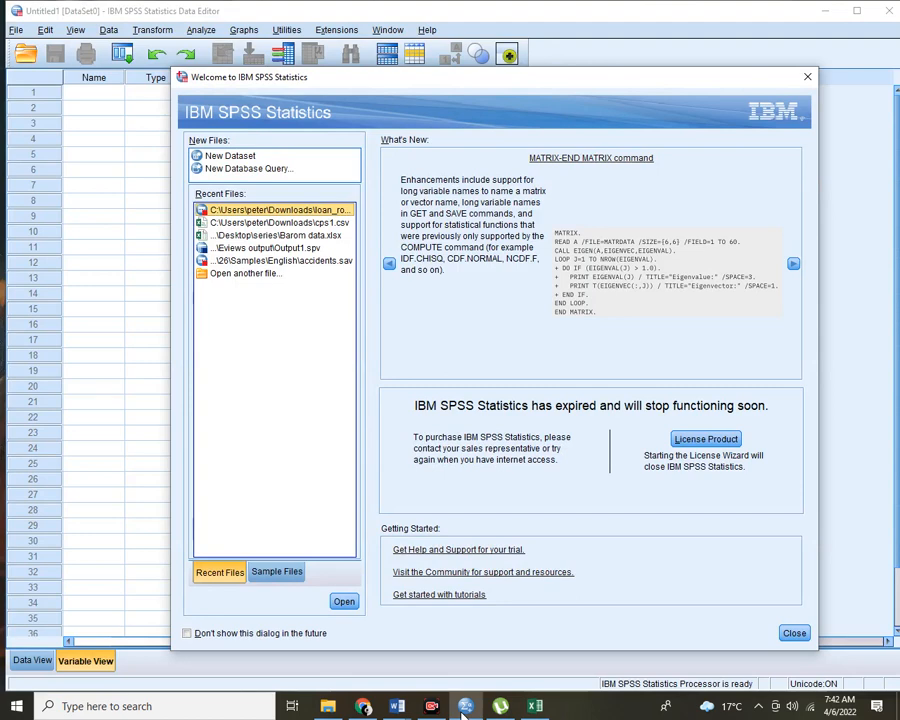
click(794, 633)
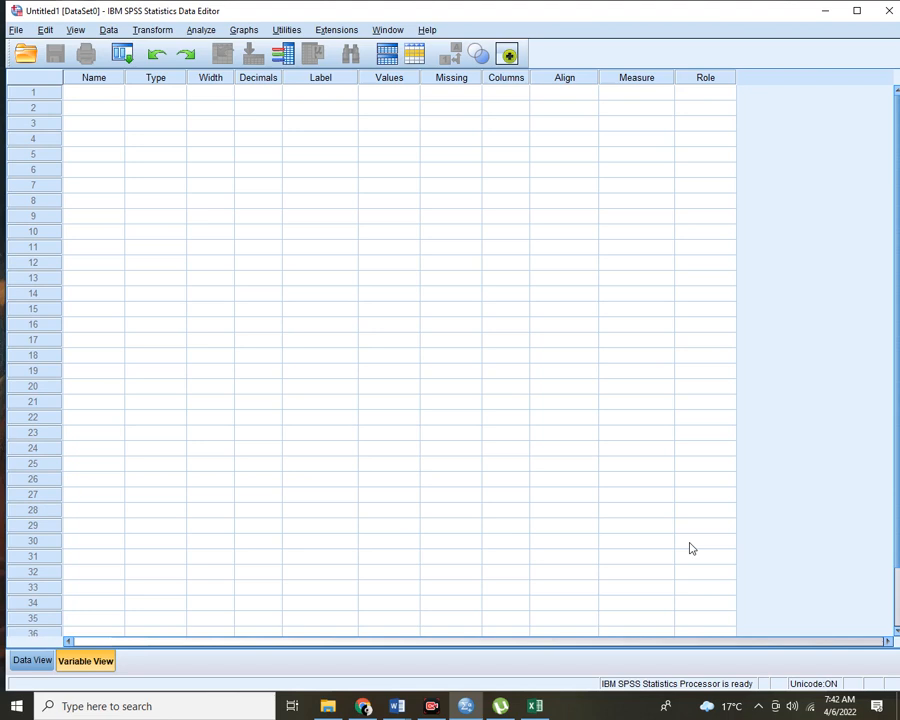
Examine the empty data grid and the variable attribute columns from Name through Missing.
click(34, 662)
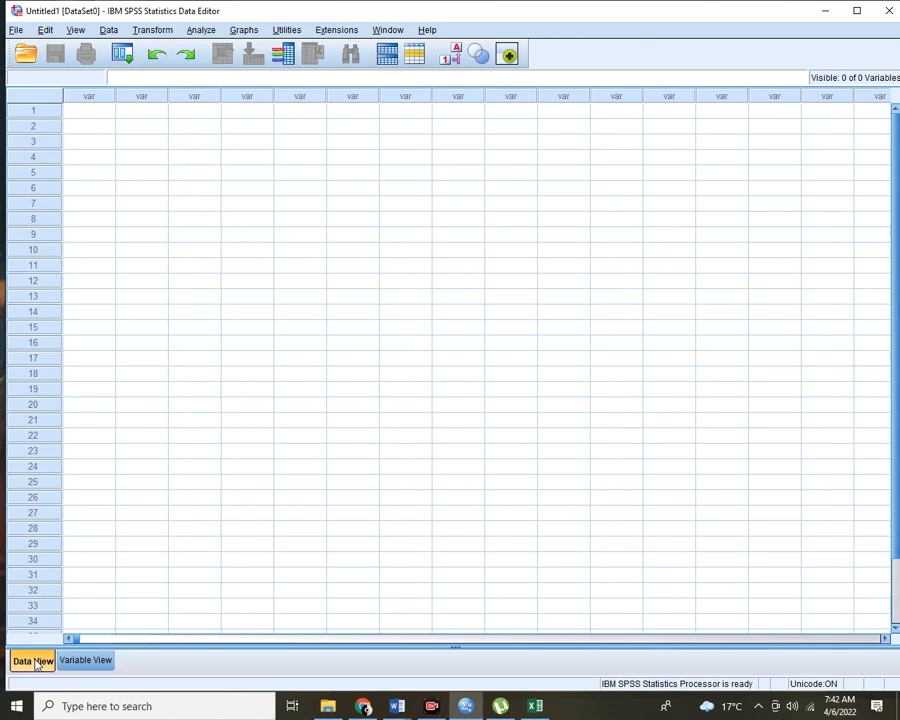
click(100, 661)
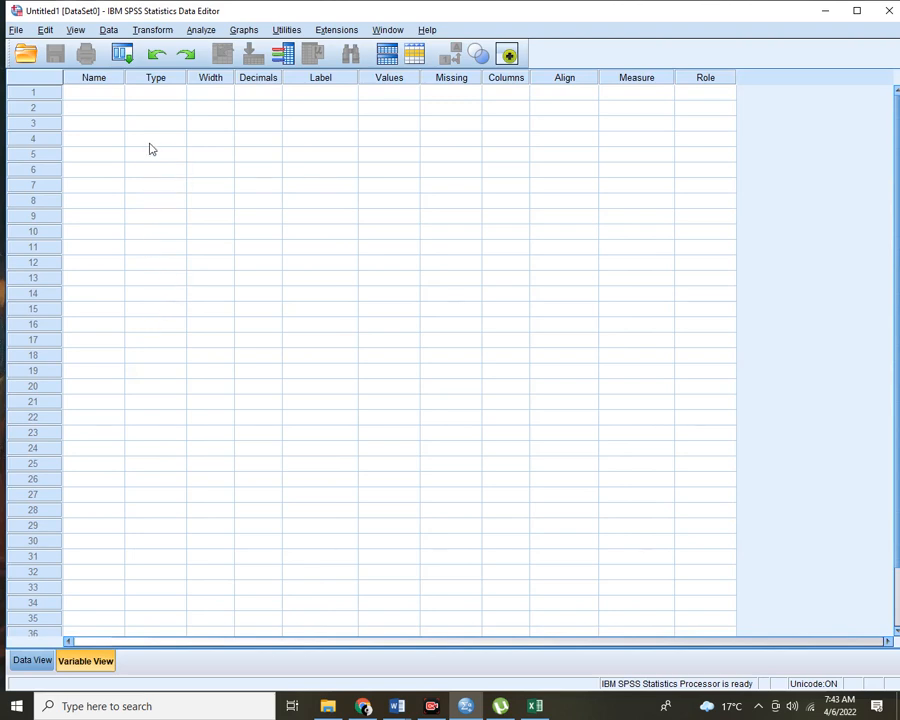
click(101, 78)
click(150, 78)
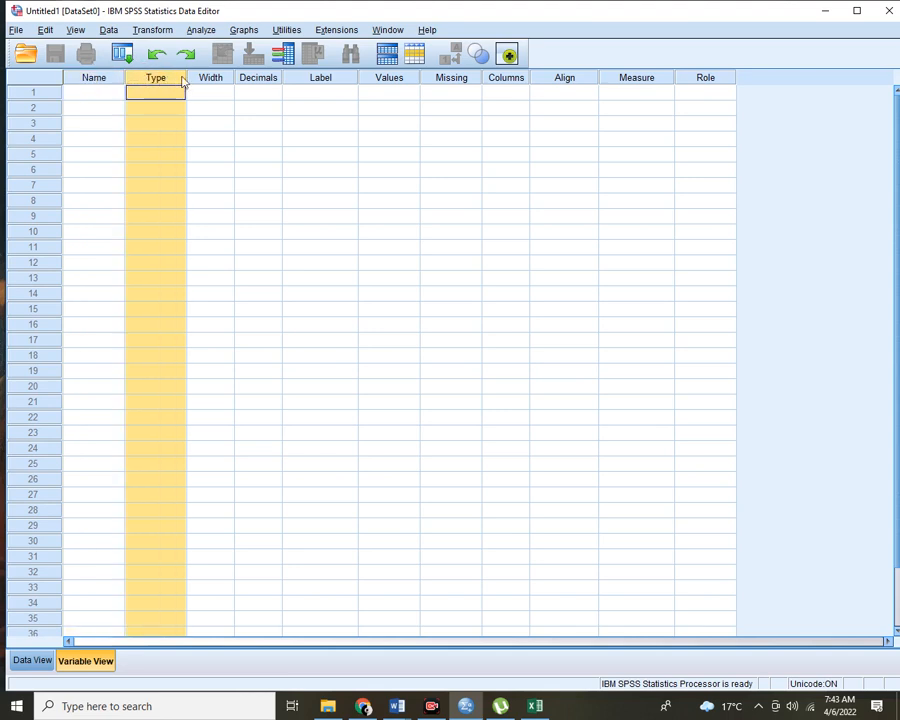
click(212, 78)
click(265, 80)
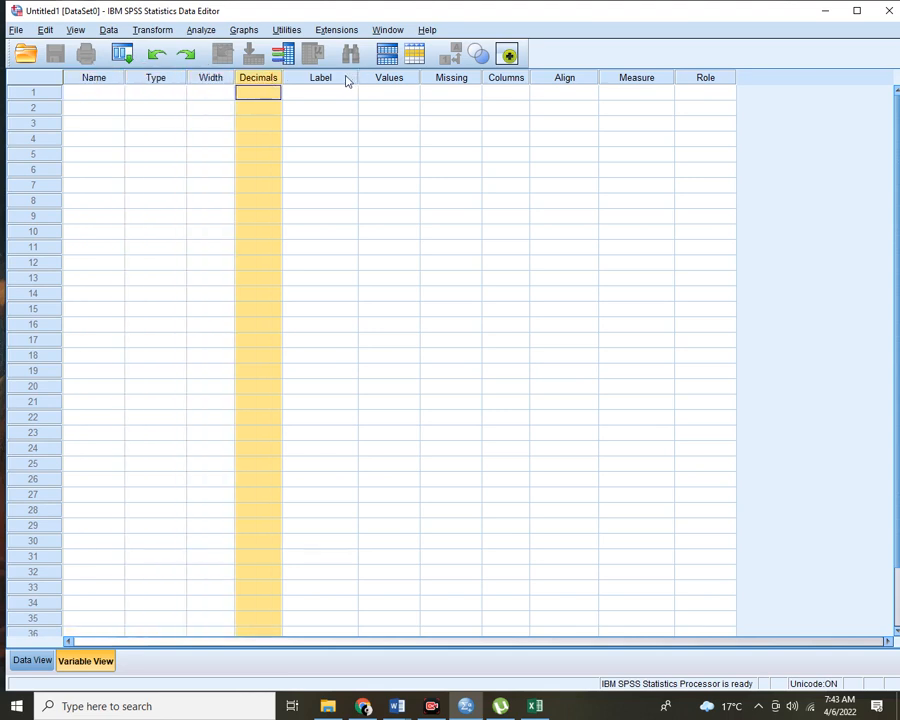
click(350, 80)
click(395, 80)
click(440, 78)
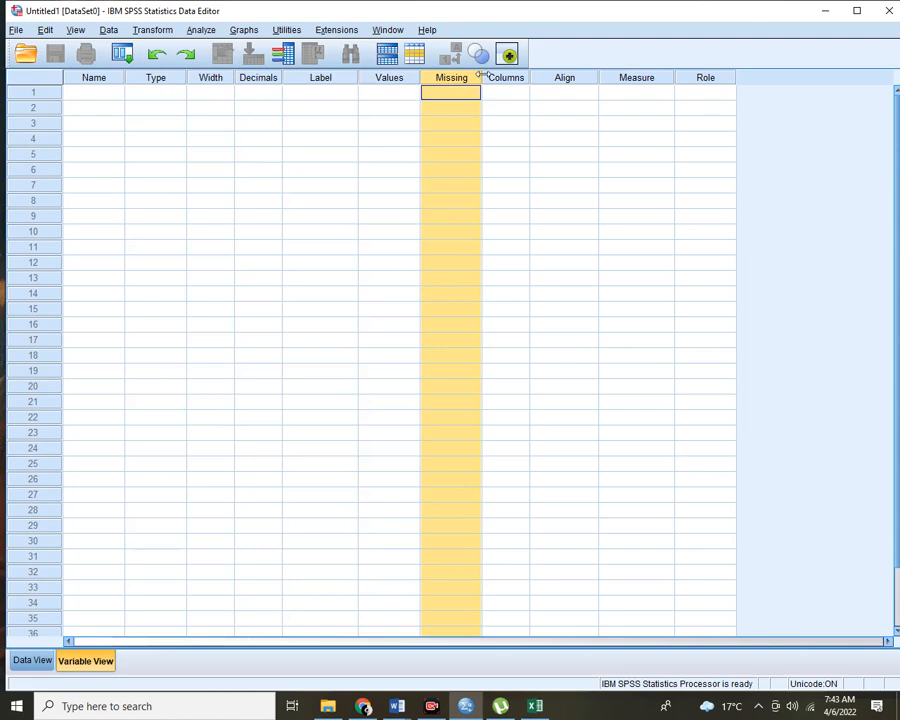
click(104, 79)
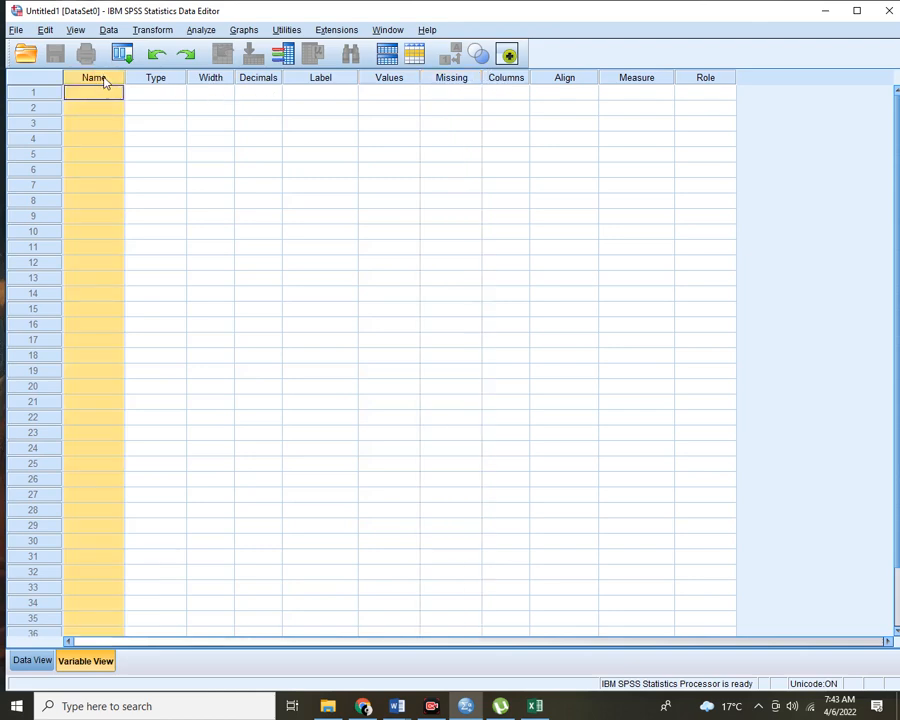
Define the first variable with the name IDNumbers.
click(108, 91)
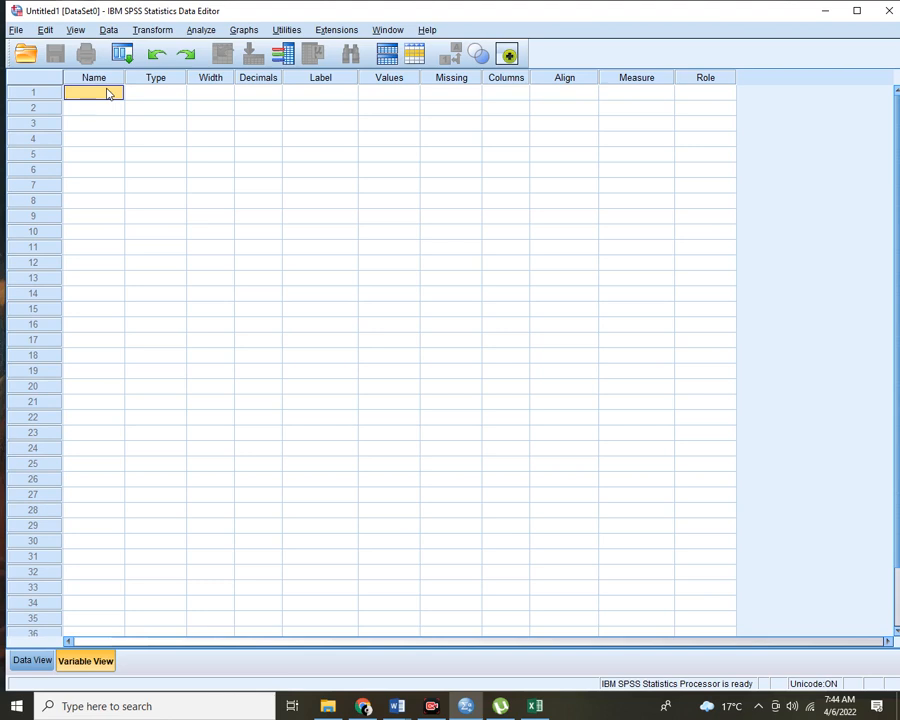
text(ID)
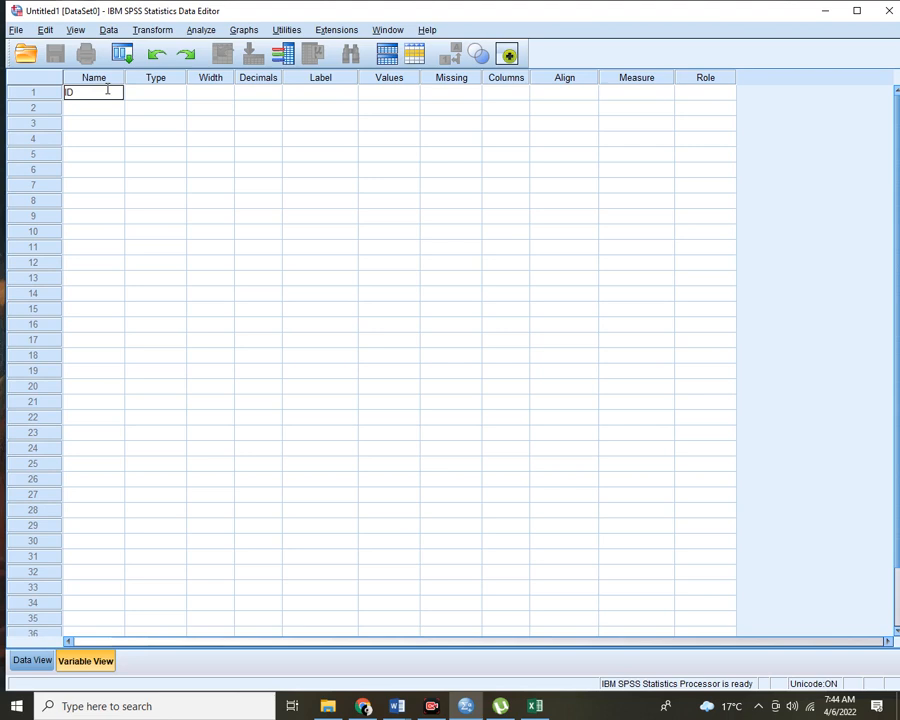
text(Number)
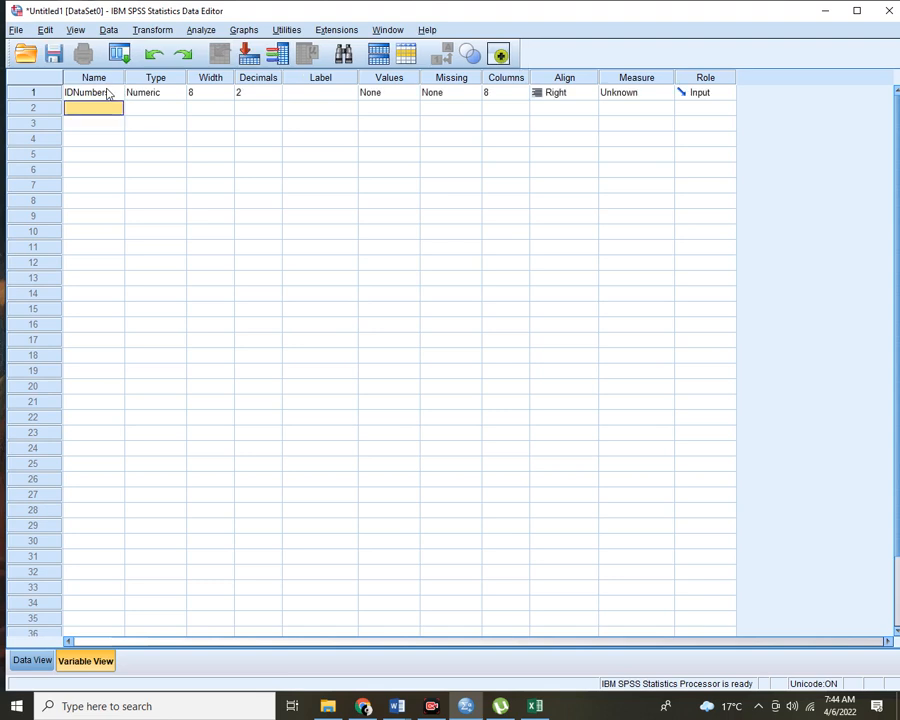
Define a second variable named ID_Numbers, with an underscore in place of a space.
text(ID_)
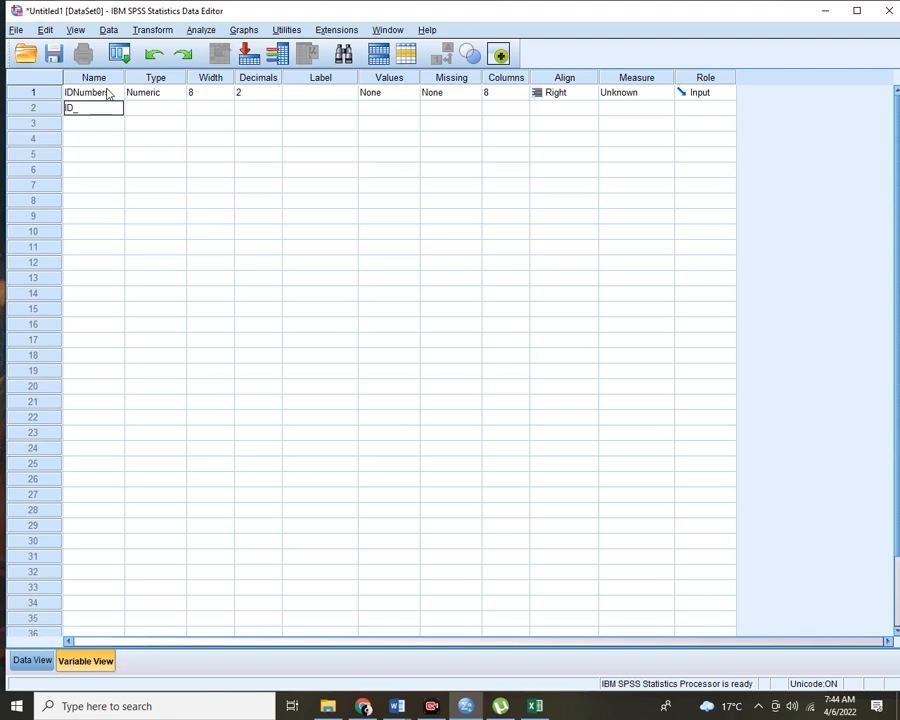
text(Num.bers)
key(BackSpace)
key(BackSpace)
key(BackSpace)
key(BackSpace)
text(n)
key(BackSpace)
text(bers)
key(Return)
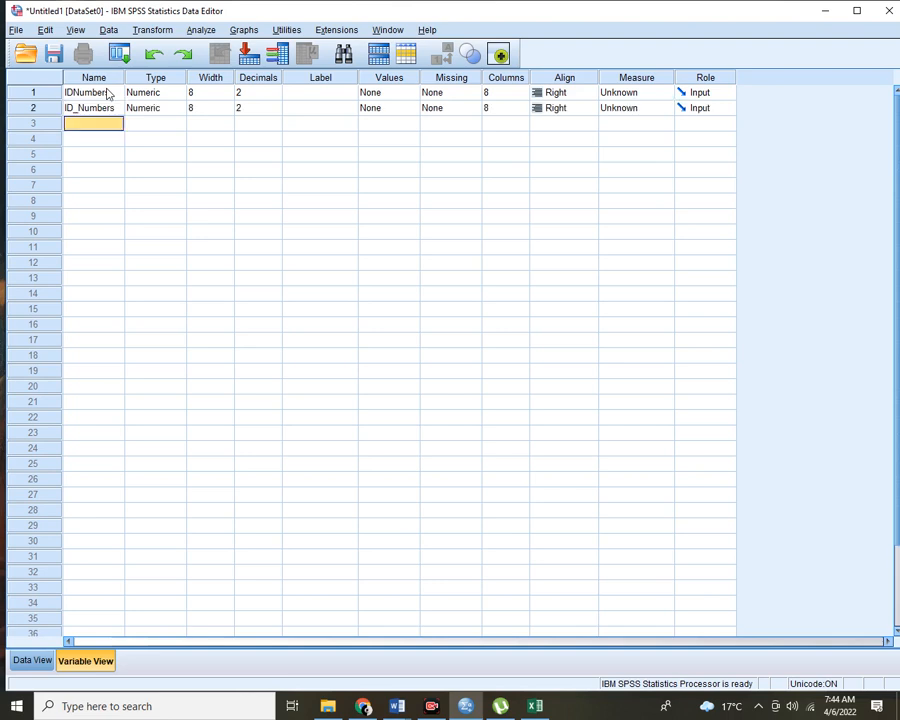
Try to name the third variable "ID numbers" with a space between the words.
text(ID)
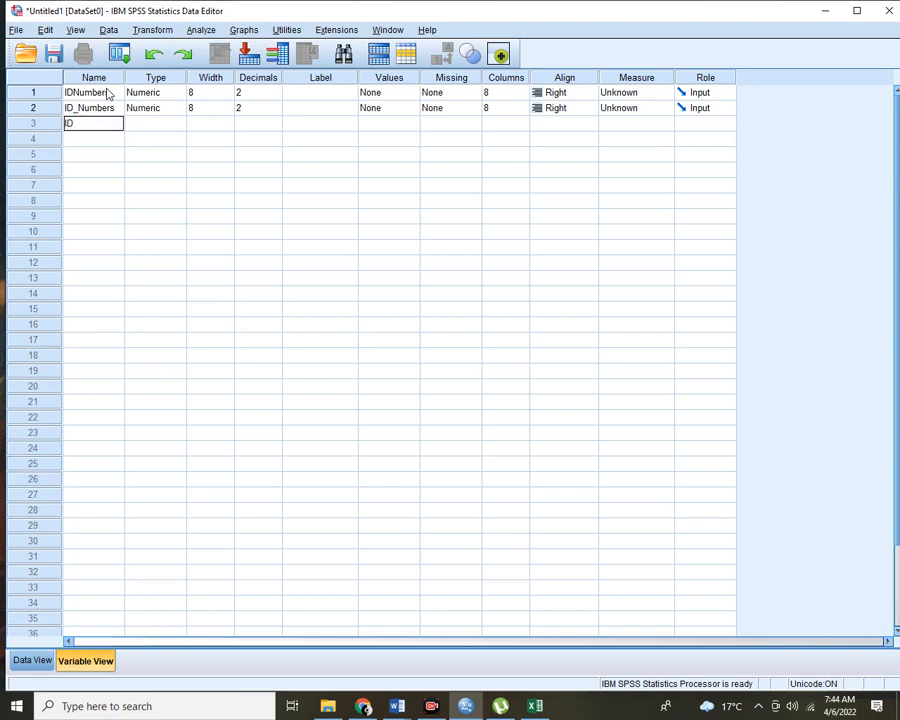
text( s)
key(BackSpace)
text(numbers)
key(Return)
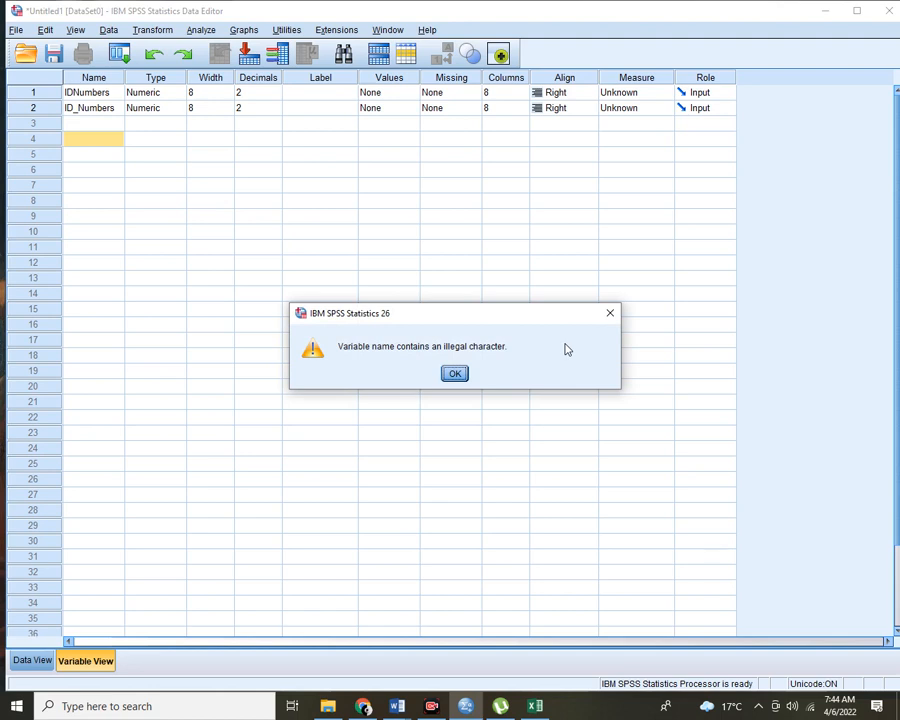
click(454, 373)
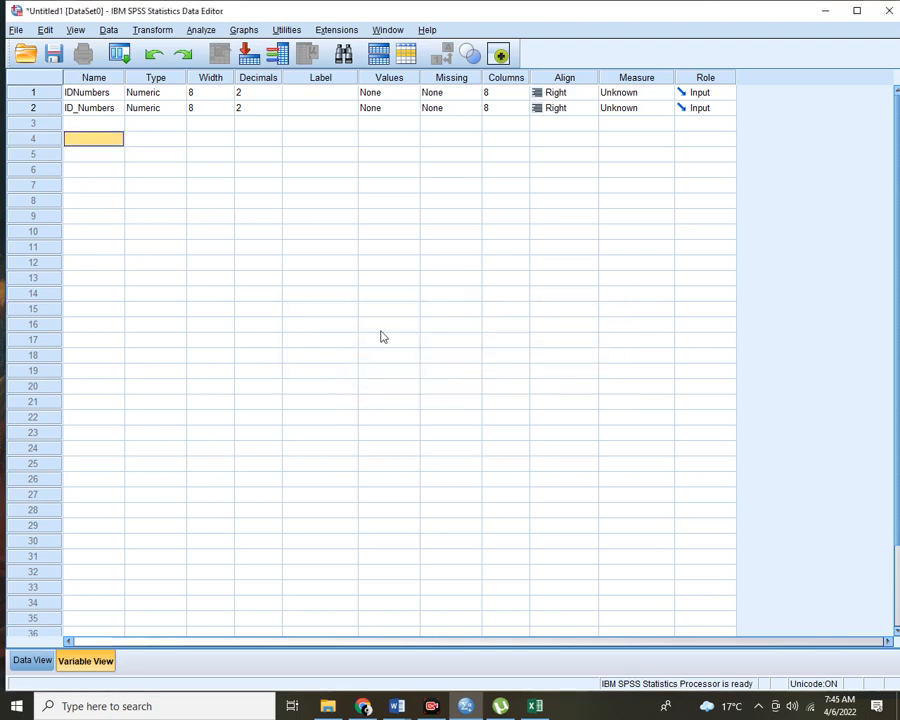
Try to name the third variable IDnumbers followed by a disallowed special character.
click(106, 125)
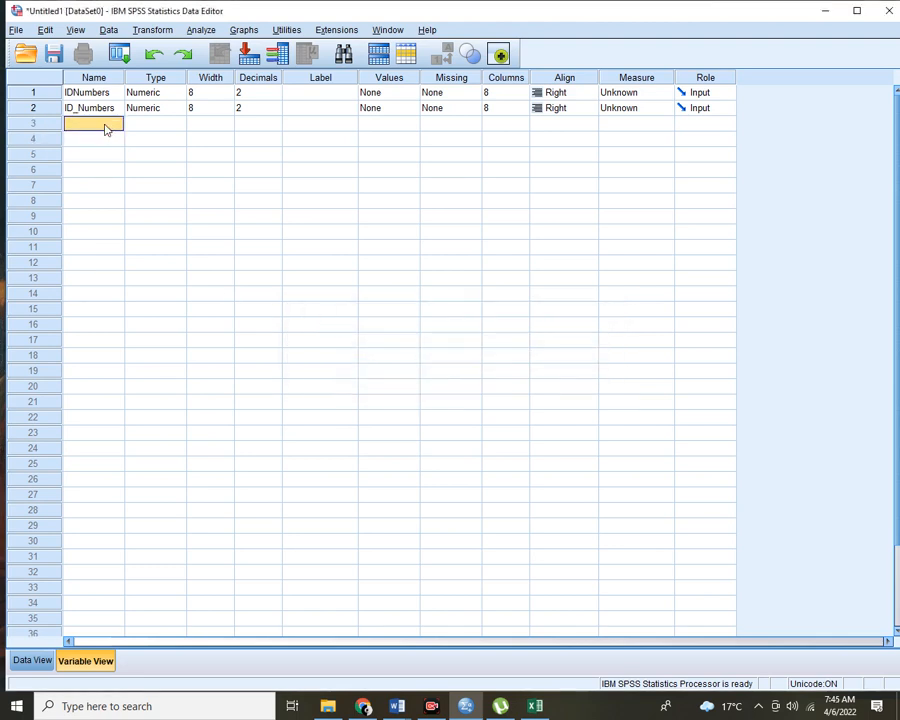
text(ID)
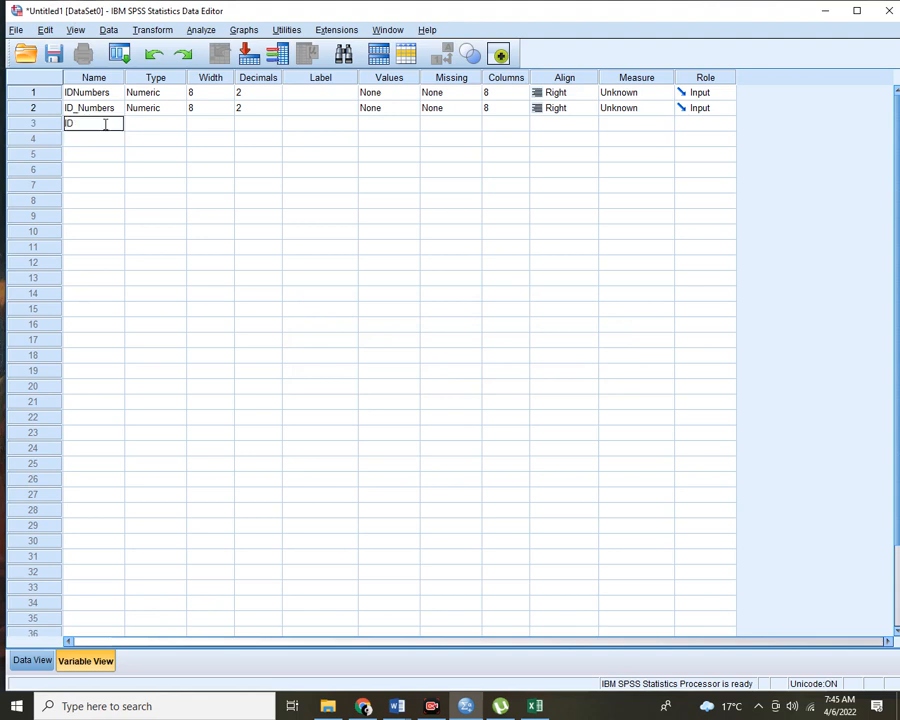
text(numbers)
key(Return)
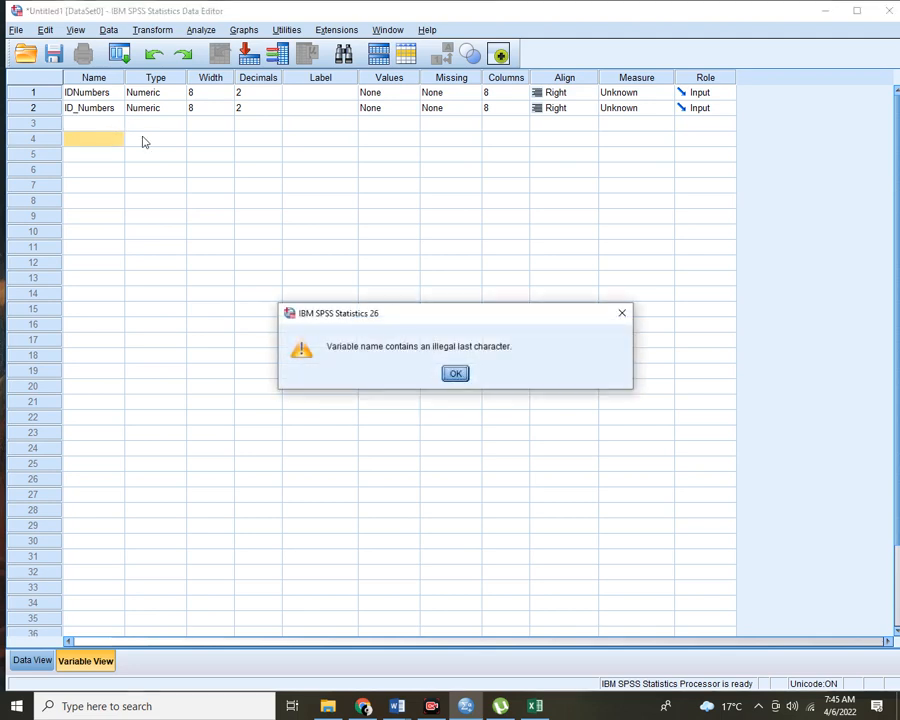
click(620, 316)
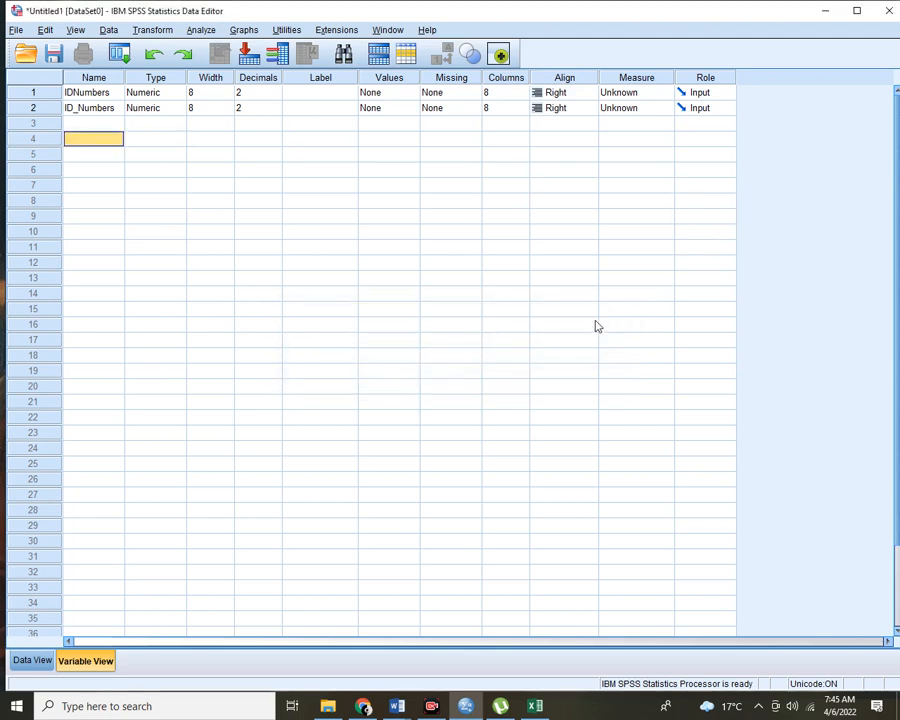
Delete the ID_Numbers variable from the second row.
click(104, 80)
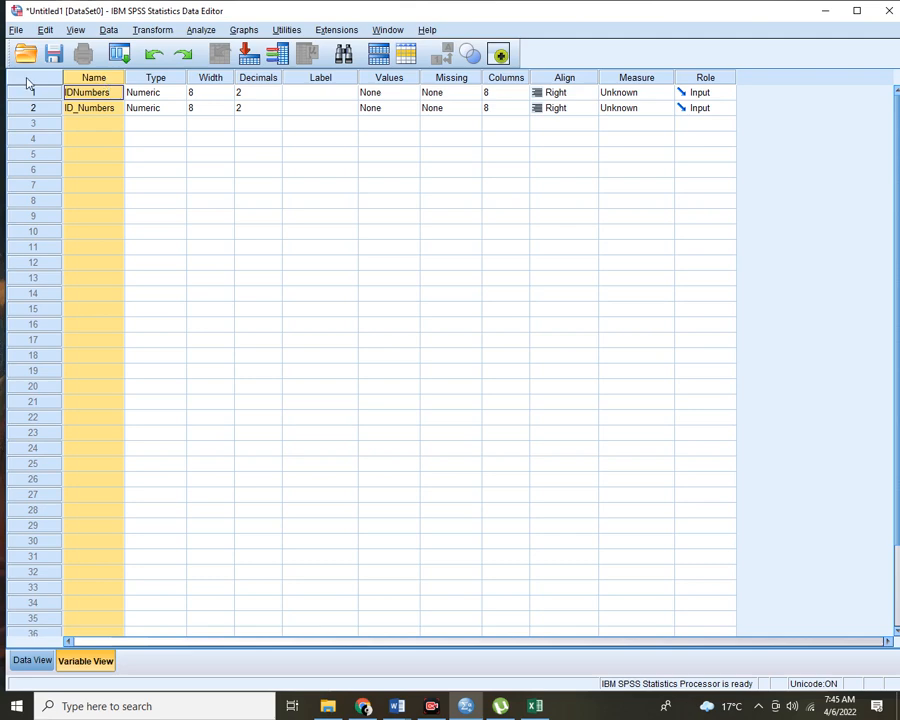
click(33, 112)
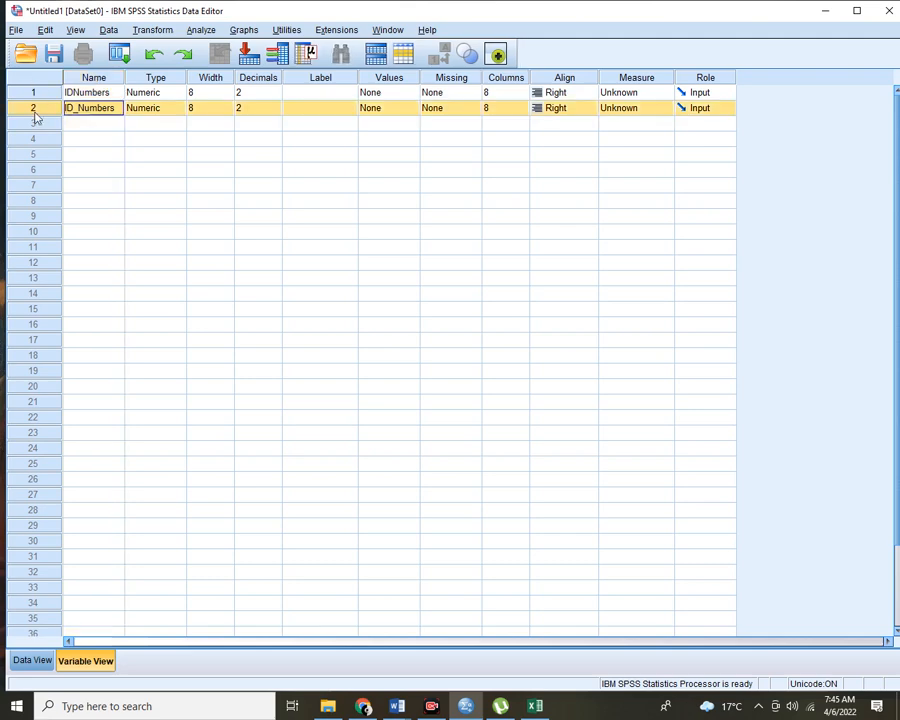
key(Delete)
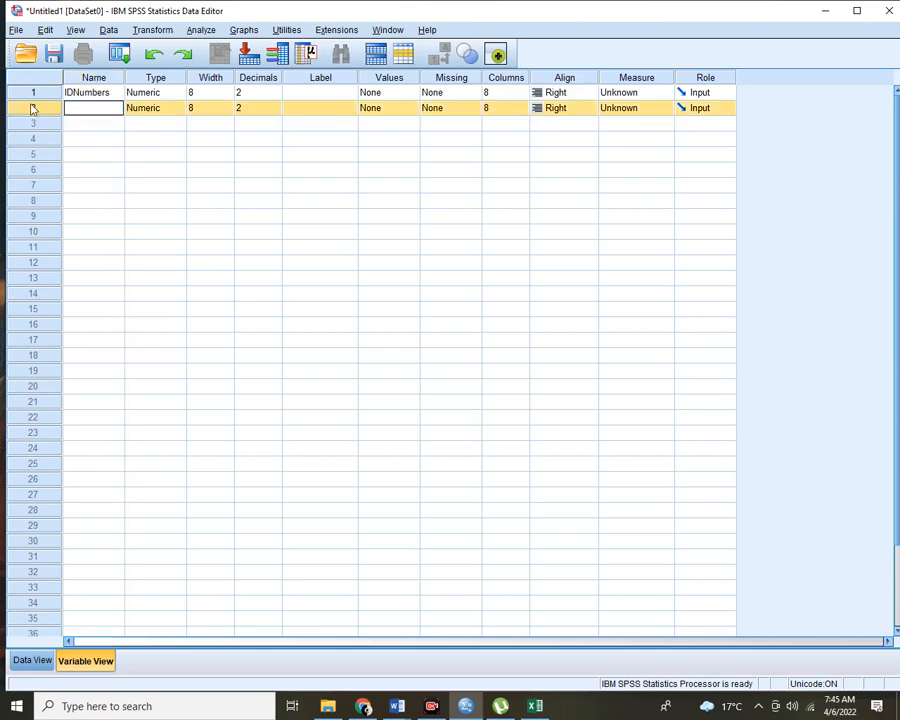
right_click(33, 109)
click(73, 149)
click(95, 140)
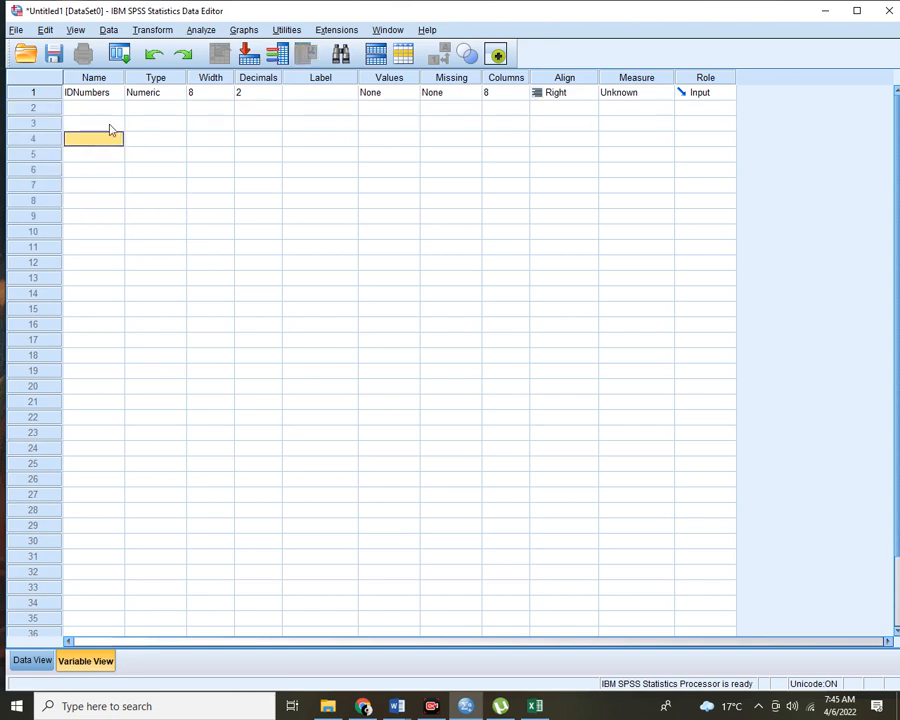
click(105, 112)
click(57, 113)
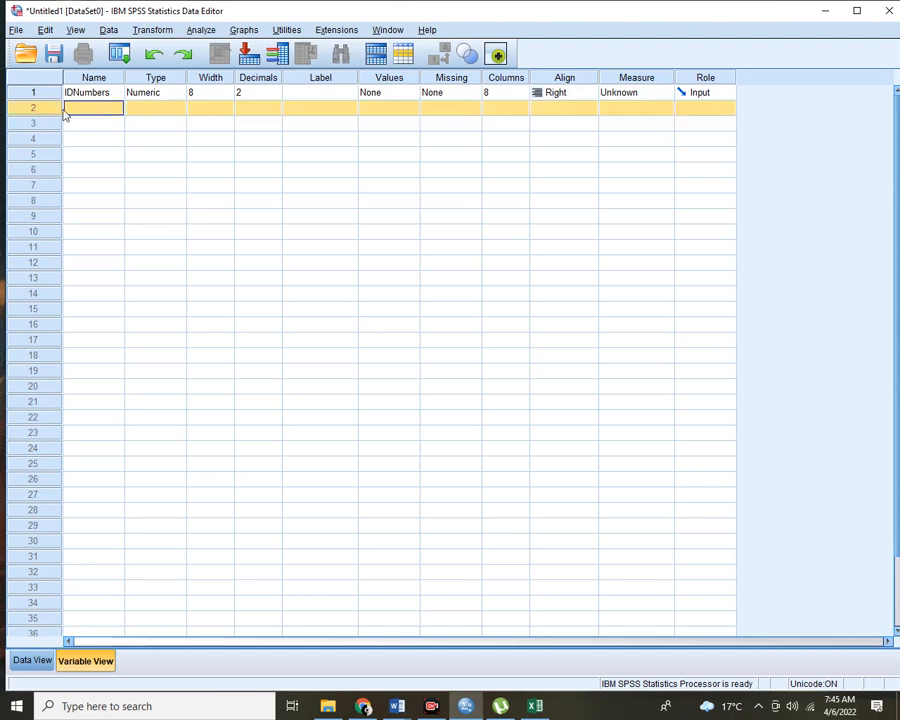
click(78, 121)
click(78, 109)
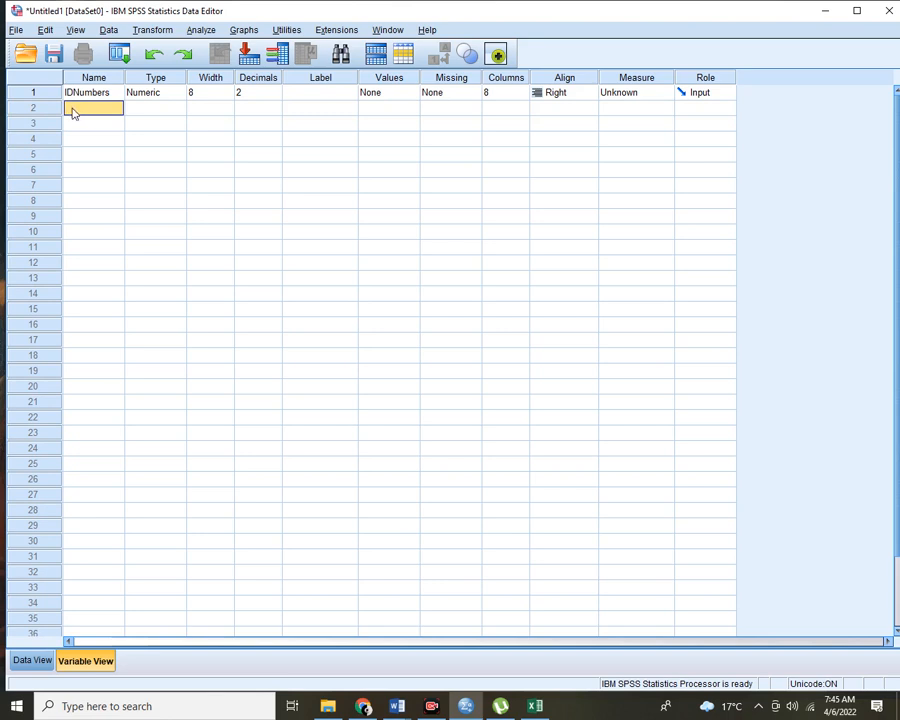
text(p)
key(BackSpace)
text(econom)
text(ic)
text(performan)
text(ce)
key(BackSpace)
key(BackSpace)
key(BackSpace)
key(BackSpace)
key(BackSpace)
key(BackSpace)
key(BackSpace)
key(BackSpace)
key(BackSpace)
key(BackSpace)
key(BackSpace)
key(BackSpace)
key(BackSpace)
key(BackSpace)
key(BackSpace)
key(BackSpace)
key(BackSpace)
key(BackSpace)
key(BackSpace)
Define the second variable with the name economy.
text(economy)
key(Return)
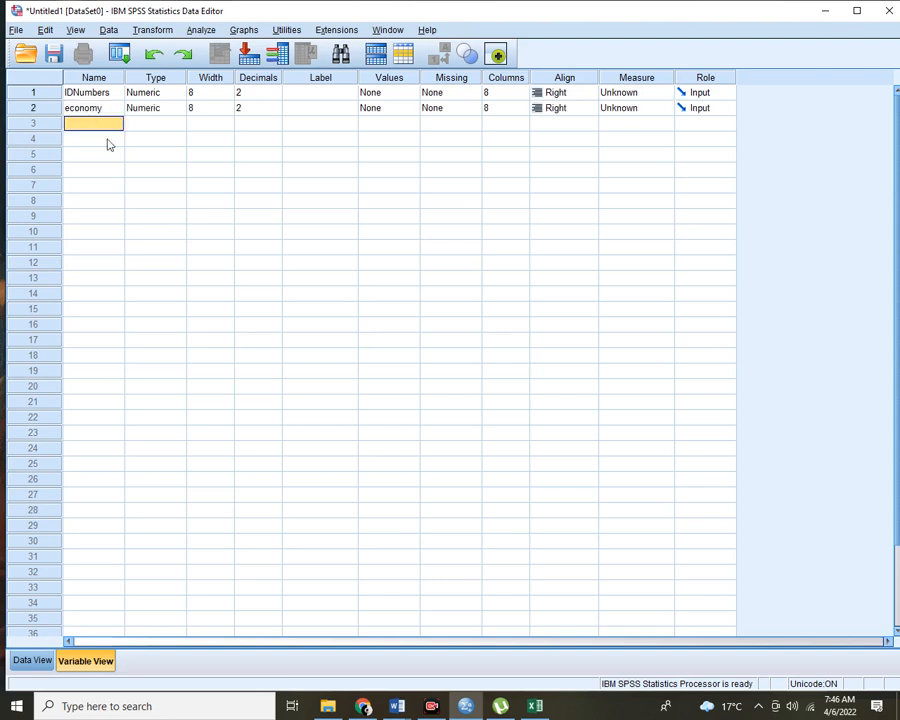
Give the IDNumbers variable the label "ID numbers".
click(322, 77)
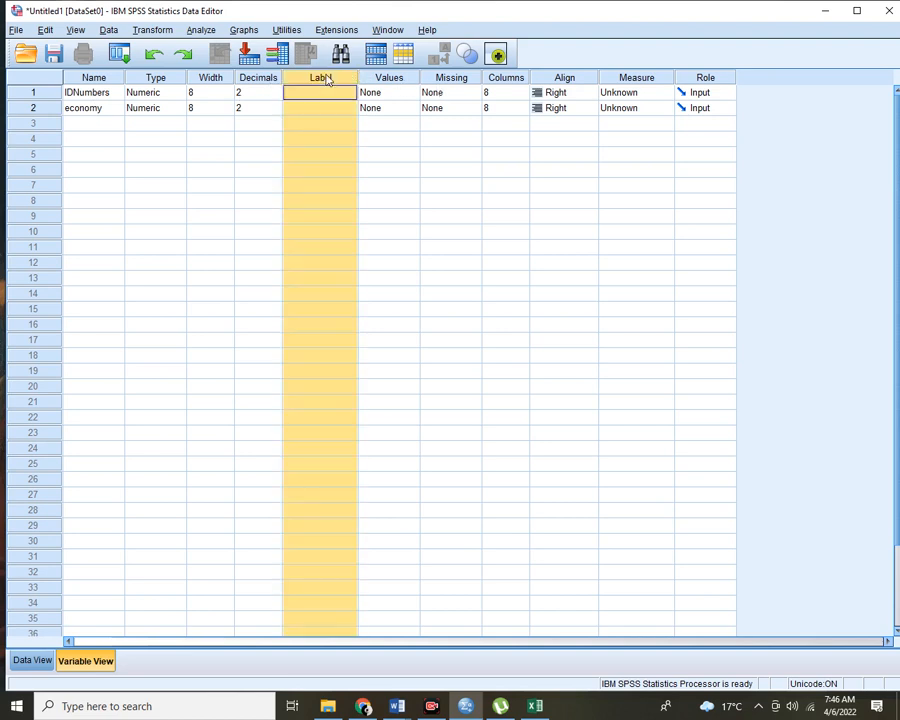
click(322, 91)
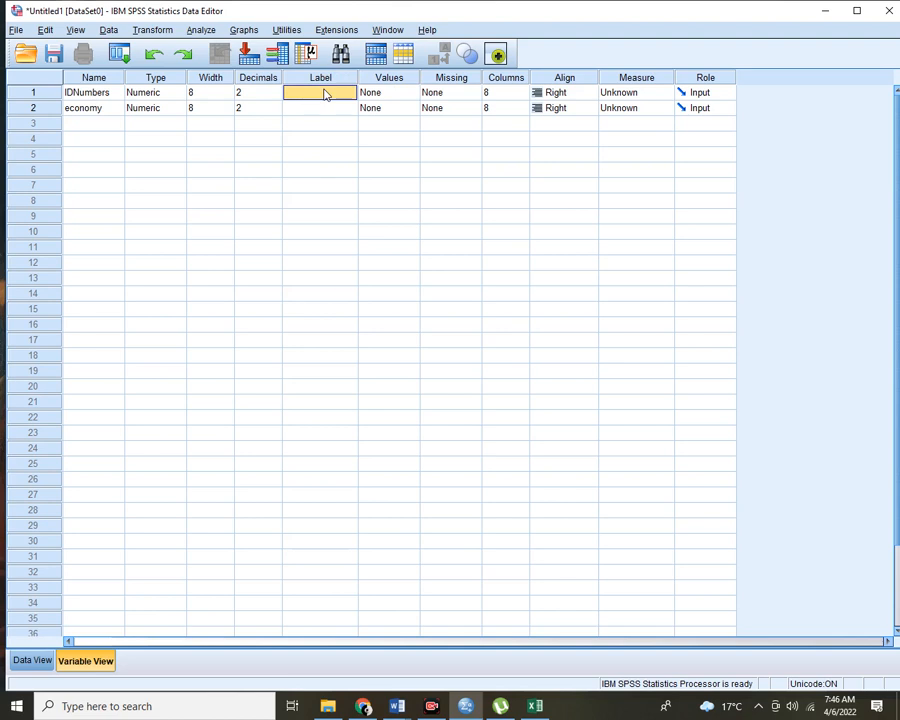
double_click(324, 93)
text(ID numbers)
key(Return)
Give the economy variable the label "How would you rate the government performance?".
text(How would u)
key(BackSpace)
text(yopu trrate)
key(BackSpace)
key(BackSpace)
key(BackSpace)
key(BackSpace)
key(BackSpace)
key(BackSpace)
key(BackSpace)
key(BackSpace)
key(BackSpace)
text(u rate the government performance?)
key(Return)
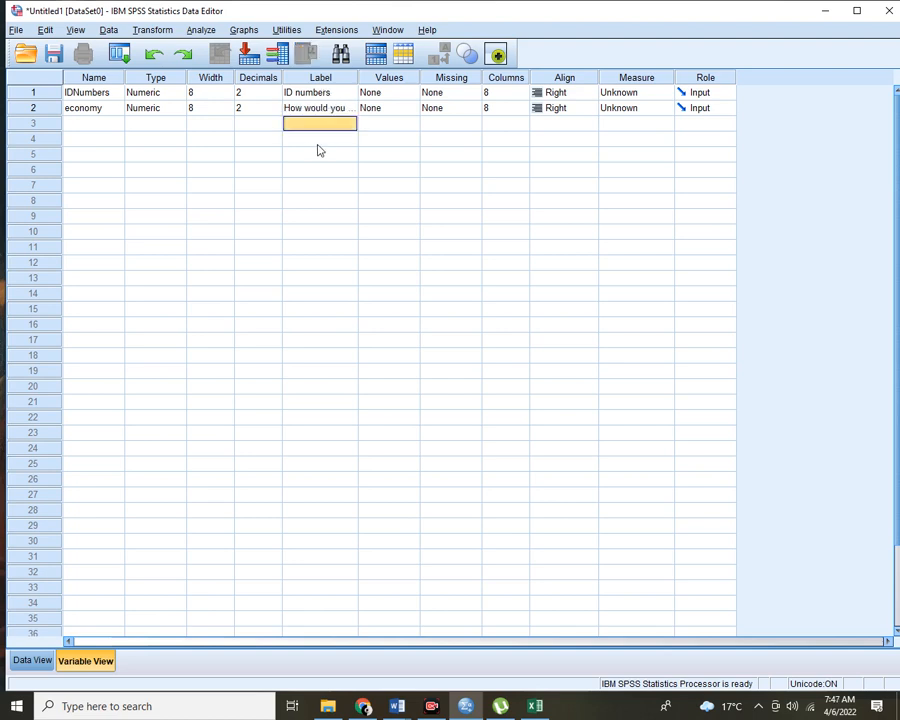
click(339, 79)
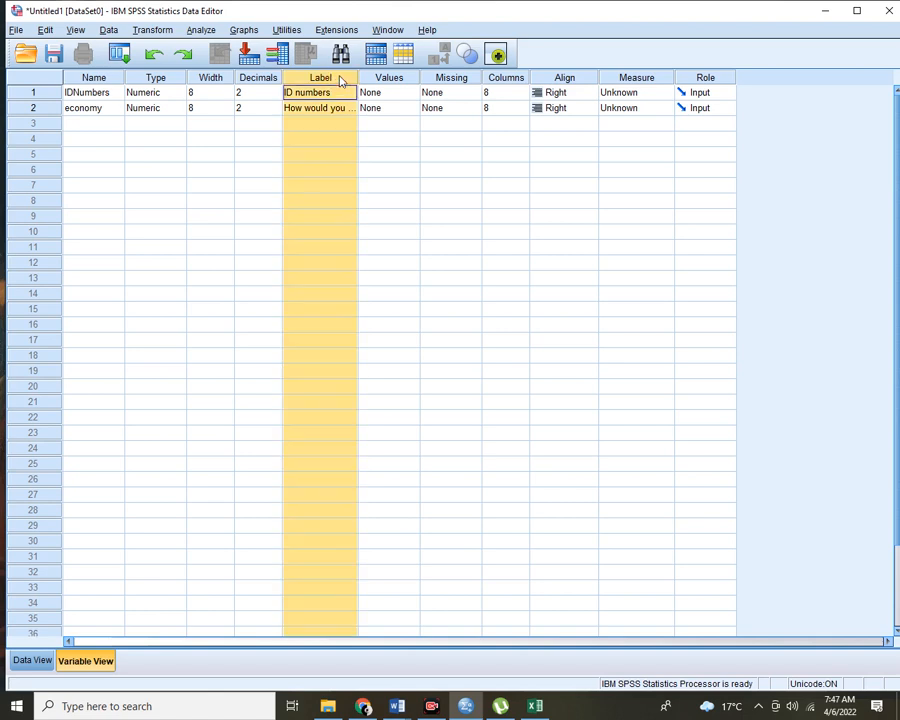
click(108, 78)
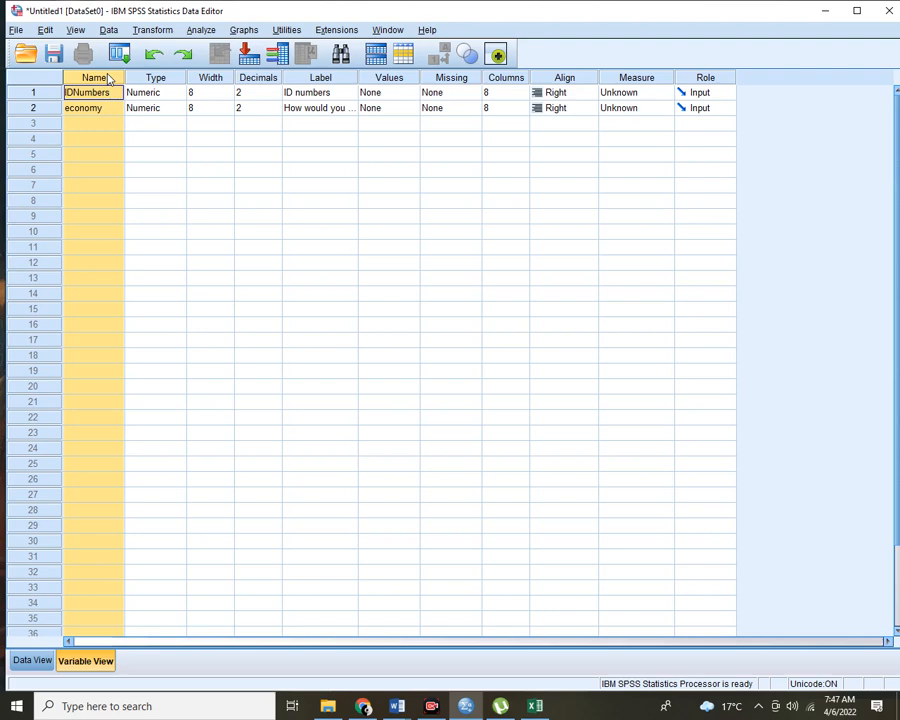
click(330, 80)
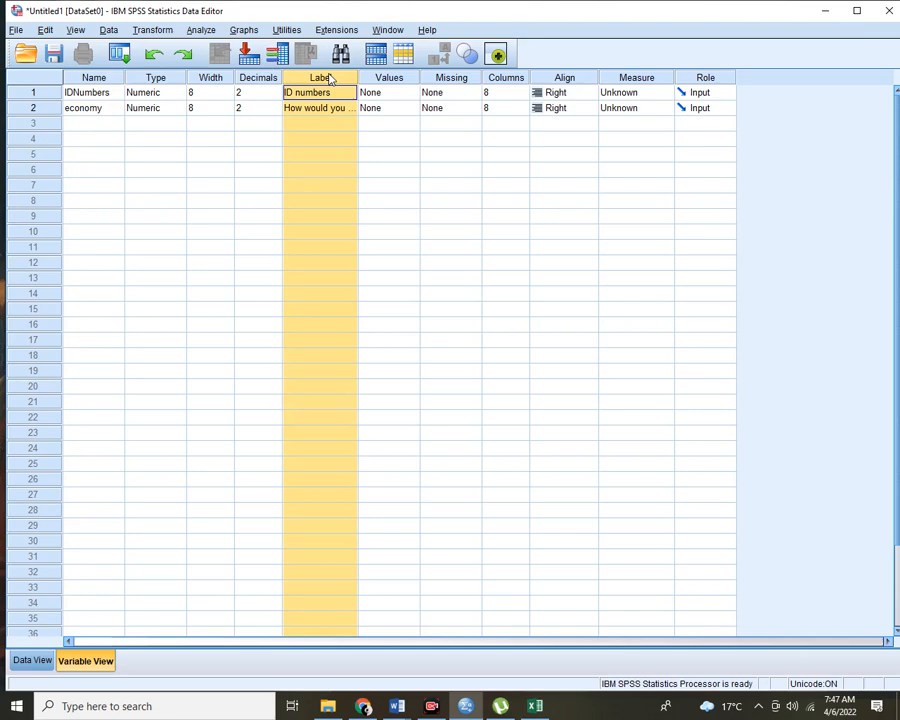
Define the third and fourth variables with the names Age and Gender.
click(31, 92)
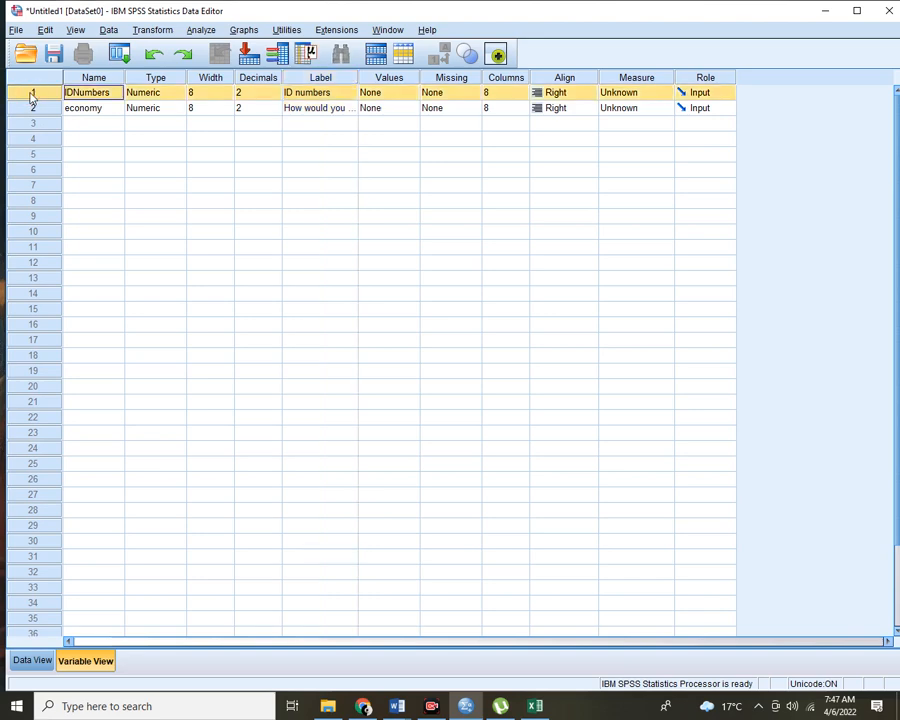
click(34, 110)
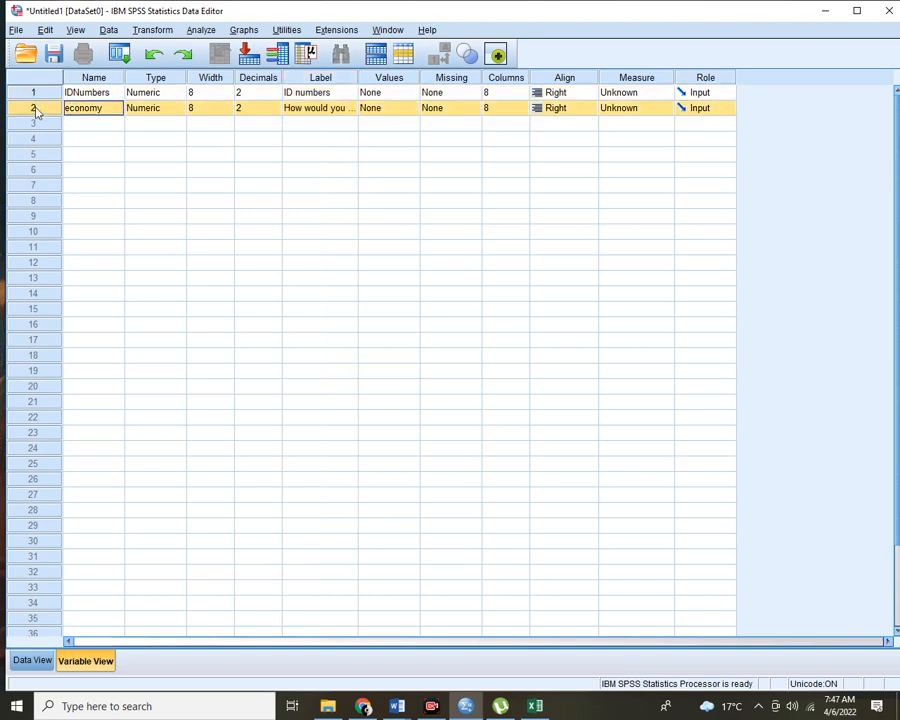
click(69, 124)
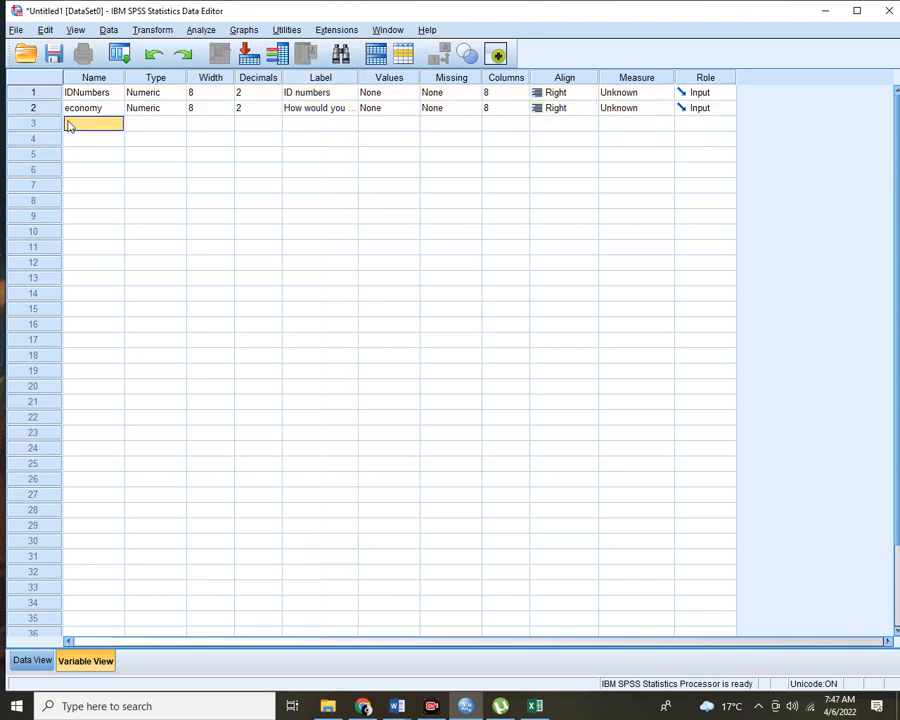
text(age)
key(Return)
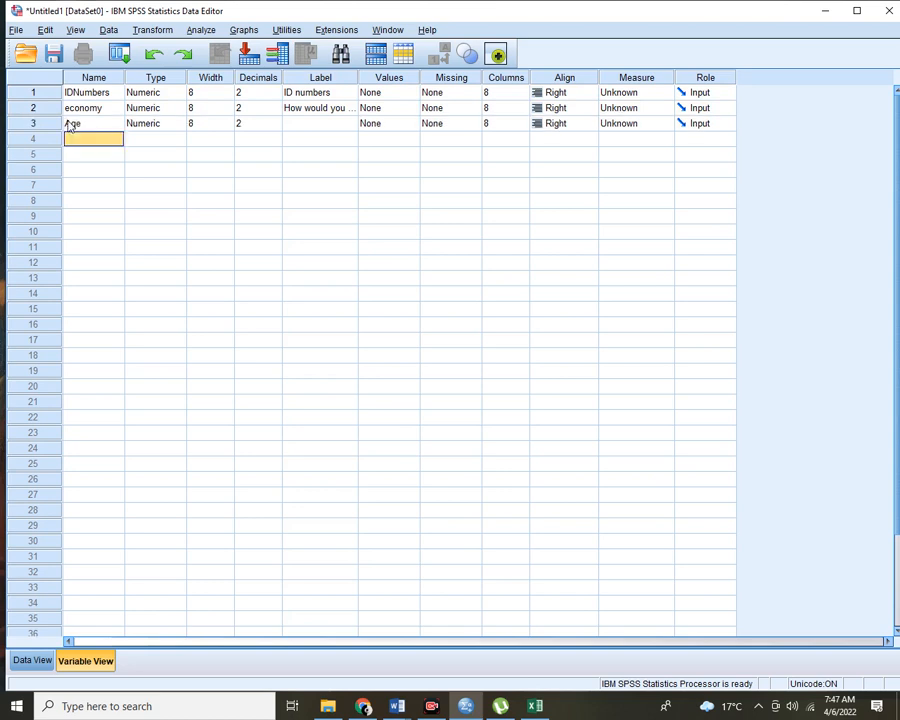
text(Gender)
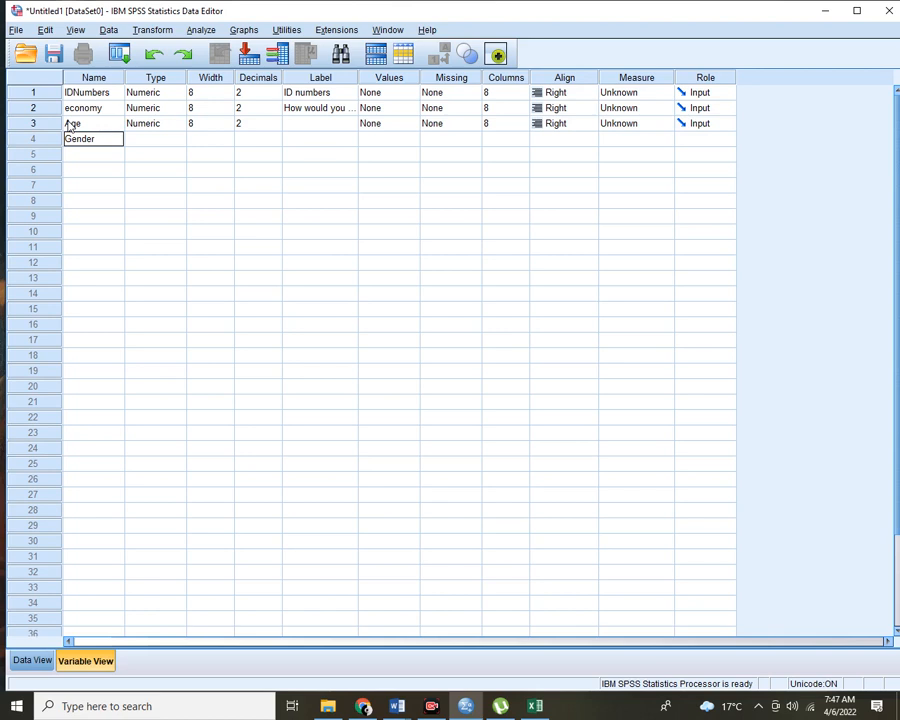
key(Return)
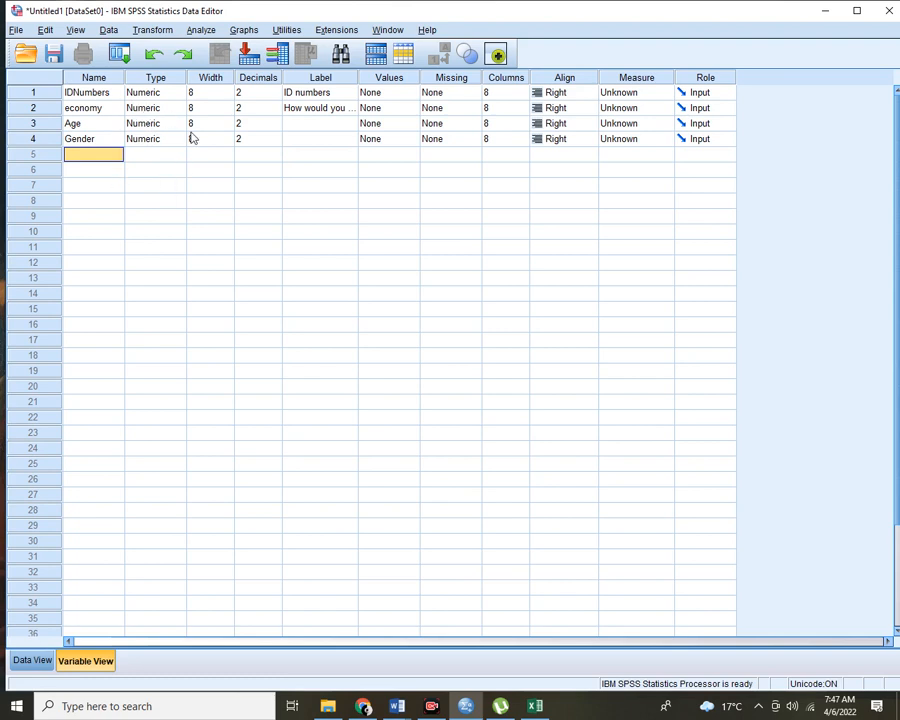
Change the IDNumbers variable's type to String with 8 characters.
click(160, 78)
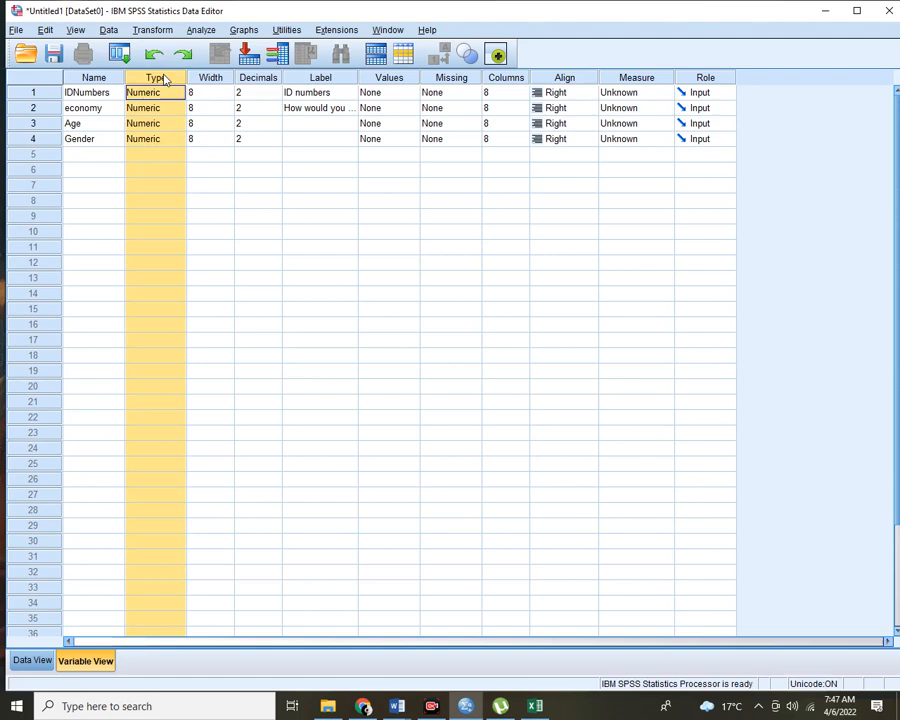
click(178, 91)
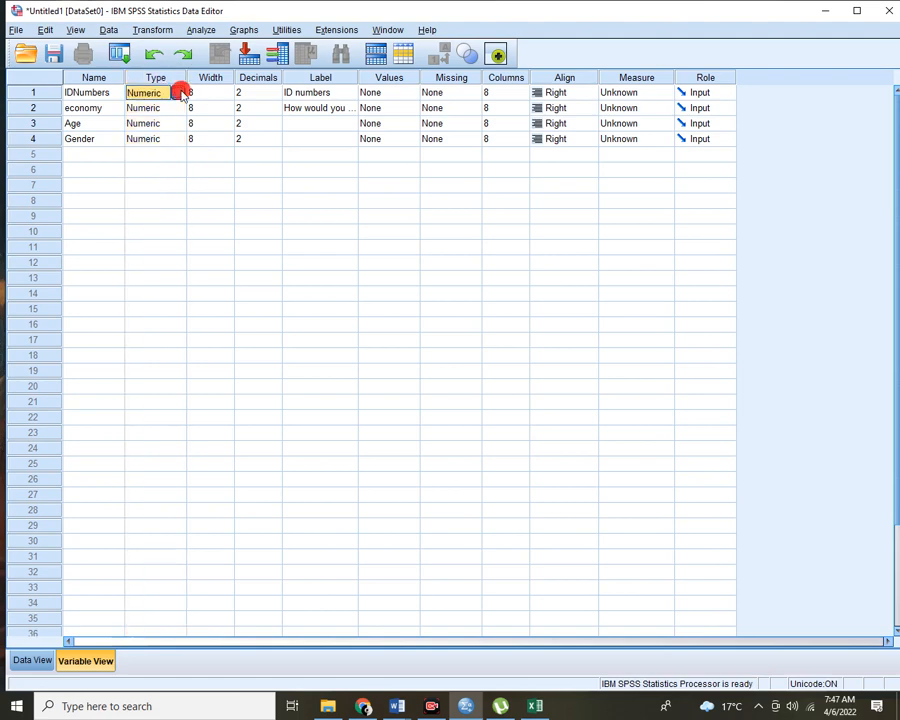
click(181, 91)
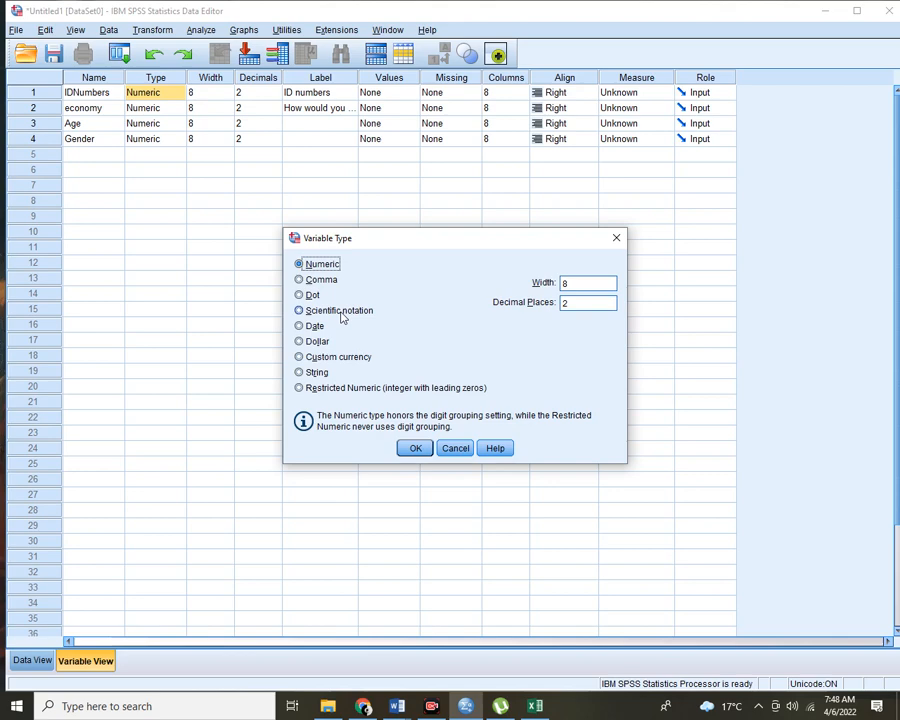
click(310, 373)
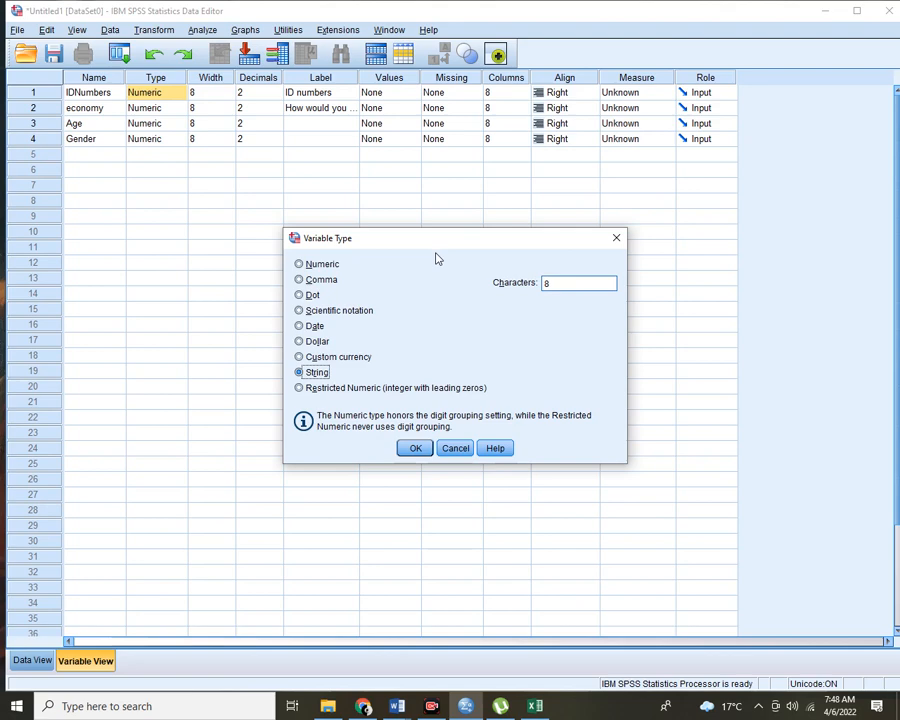
click(311, 329)
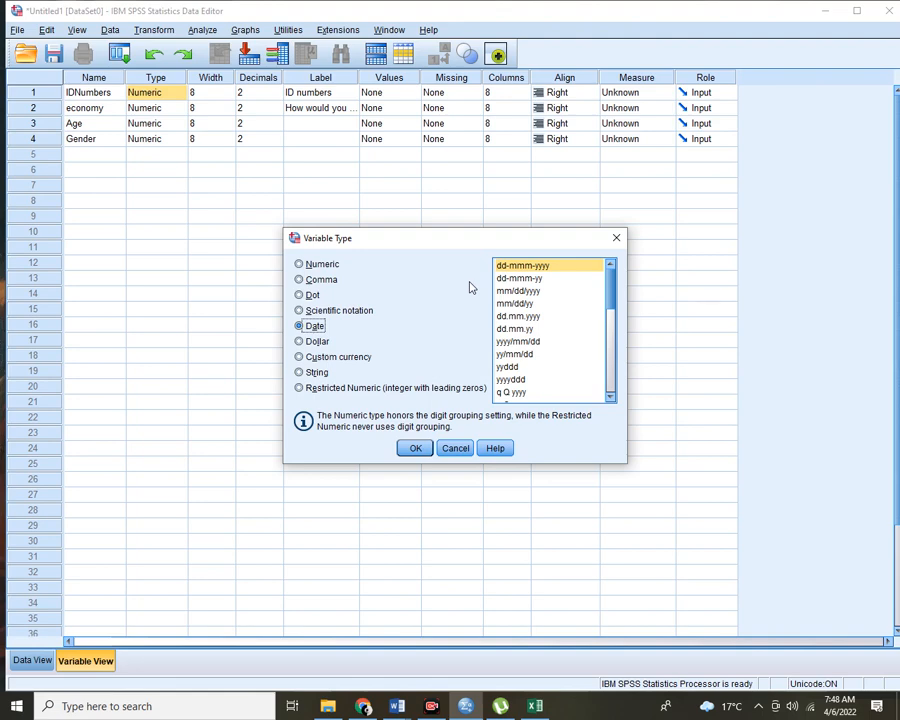
click(300, 264)
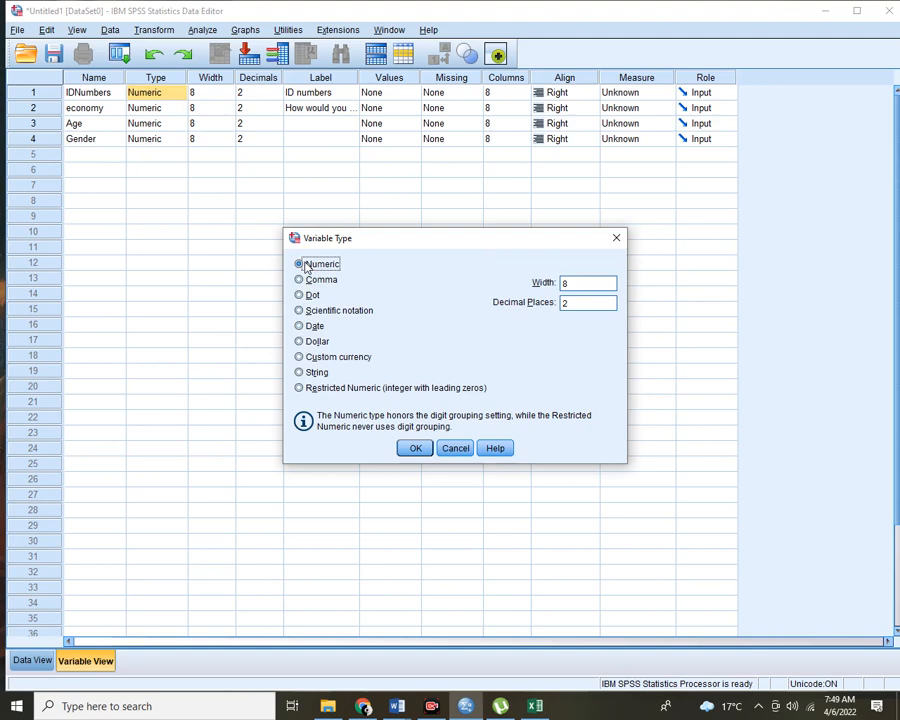
click(308, 373)
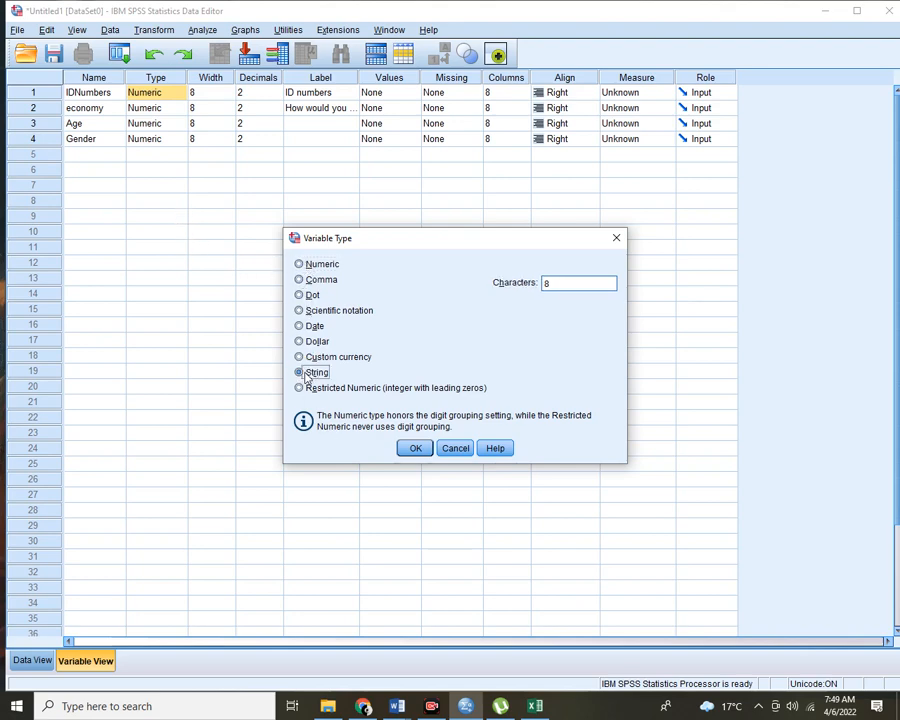
click(414, 449)
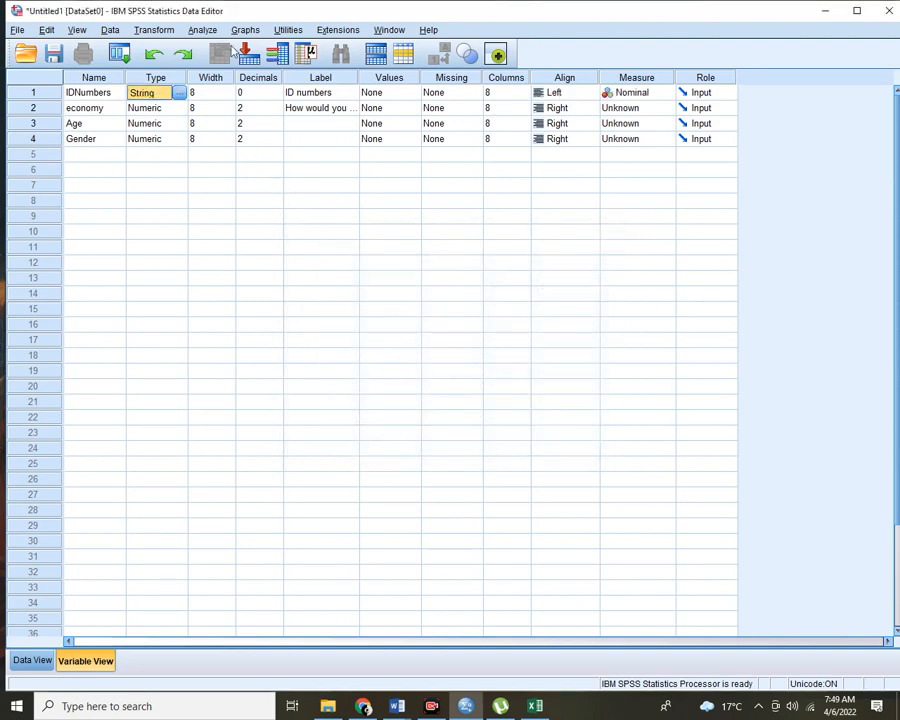
Check the type settings of the economy and Gender variables and keep both as Numeric, width 8 with 2 decimal places.
click(176, 110)
click(179, 108)
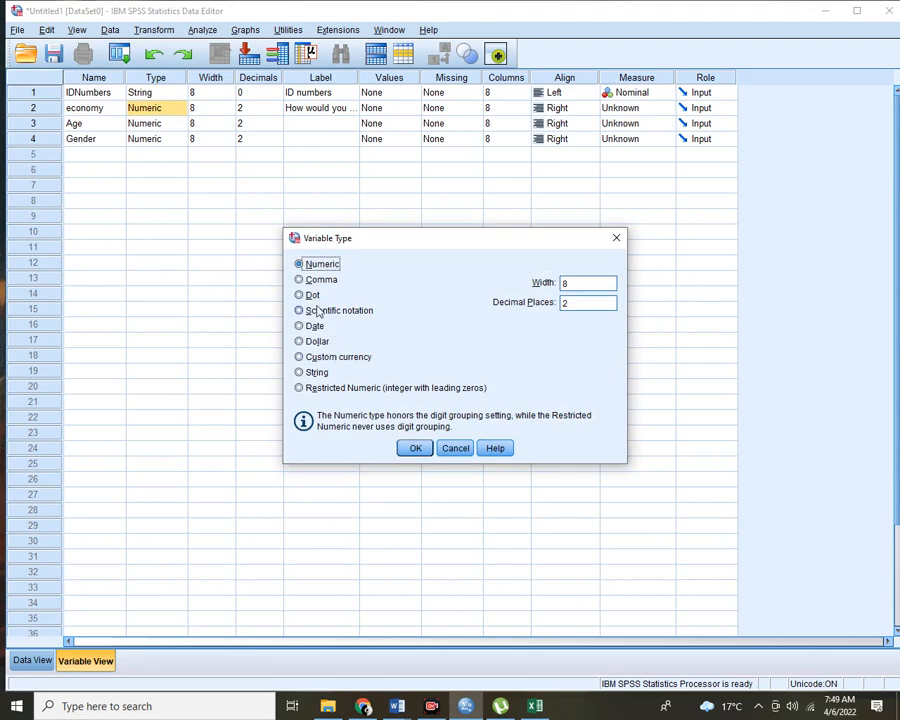
click(413, 447)
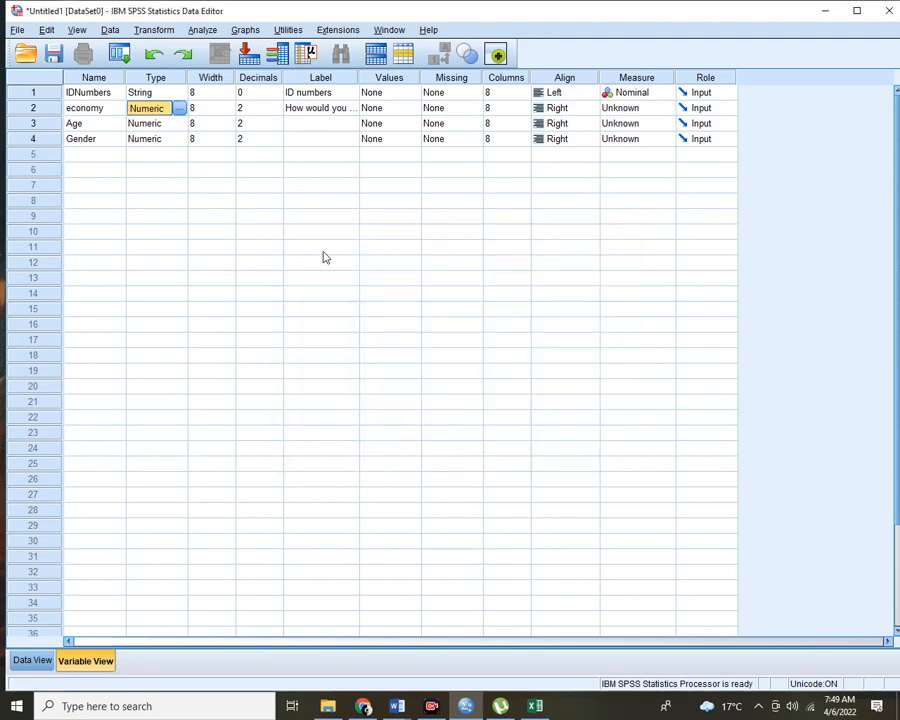
double_click(181, 142)
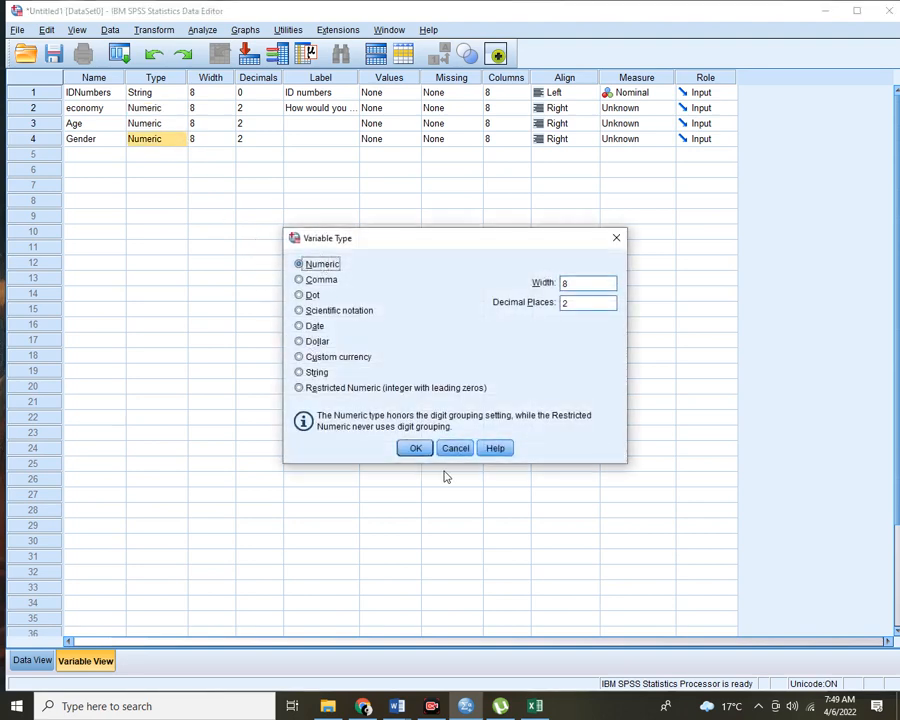
click(418, 449)
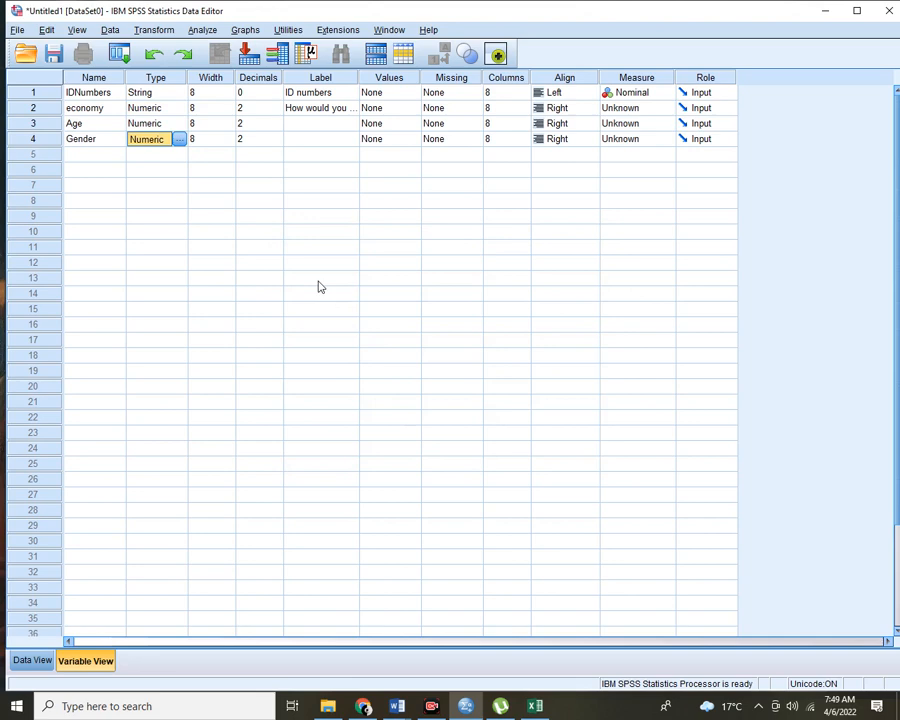
Widen the Width column of the variable grid slightly.
click(220, 79)
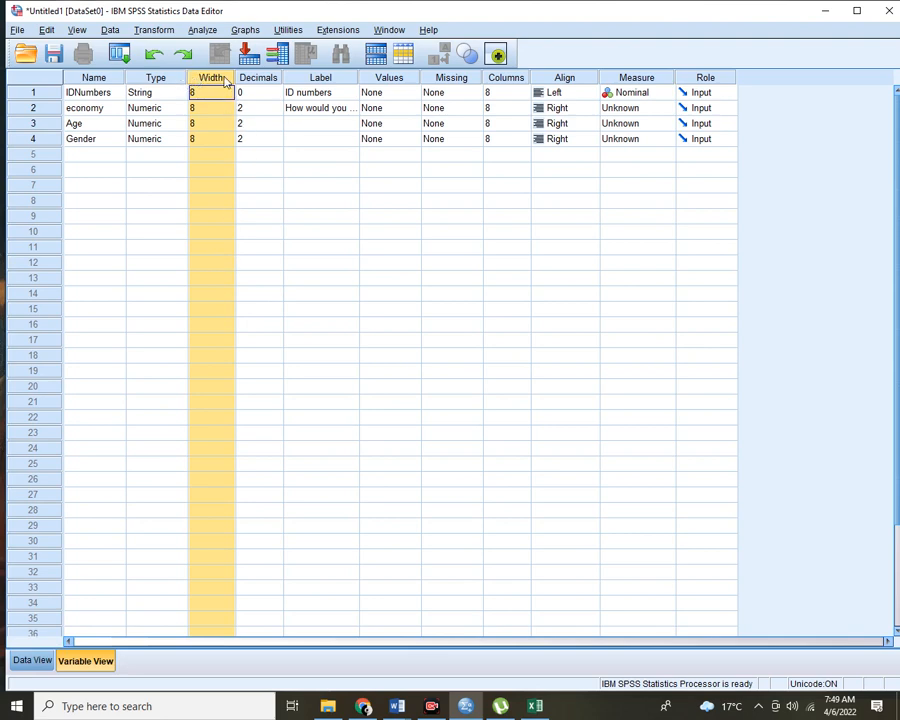
drag(233, 77, 243, 110)
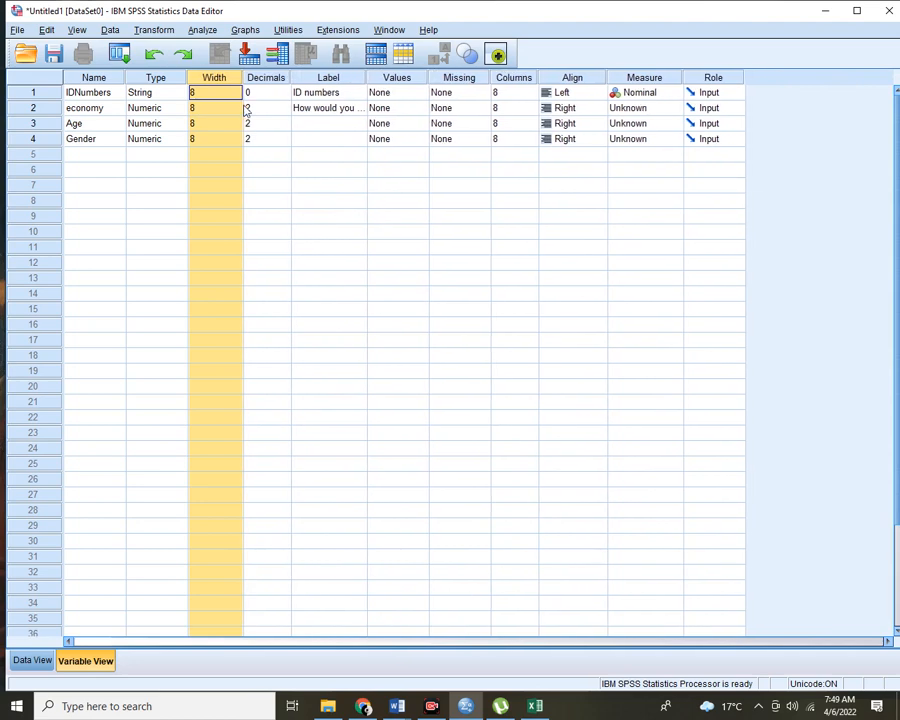
Raise the economy variable's decimals to at least 12 and bring them back down to 2.
click(280, 80)
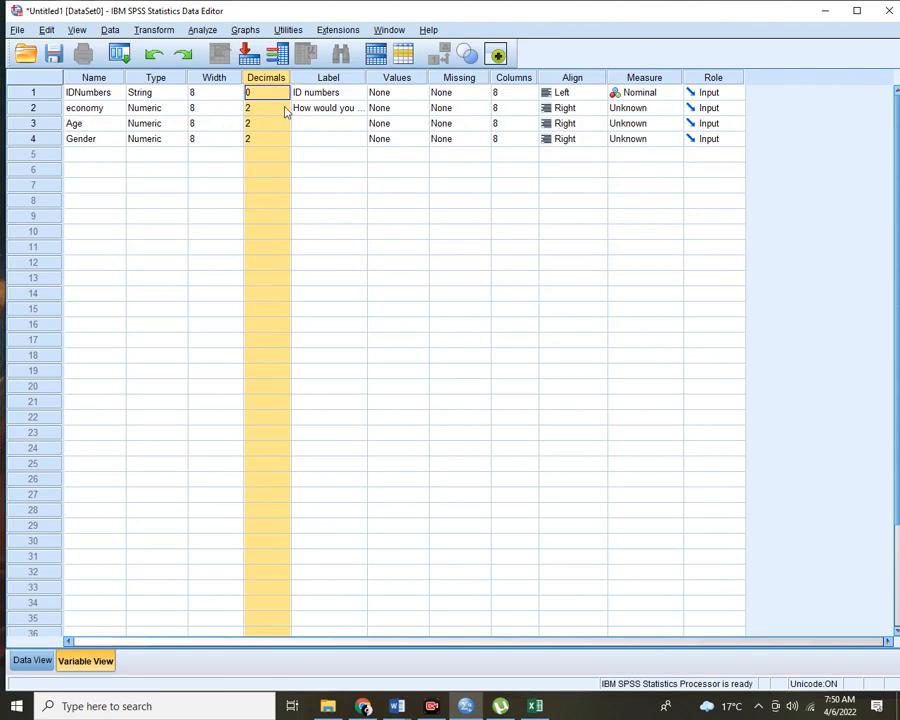
click(284, 108)
click(284, 105)
click(284, 105)
click(284, 105)
click(284, 105)
click(284, 105)
click(284, 105)
click(284, 105)
click(284, 105)
click(284, 105)
click(284, 105)
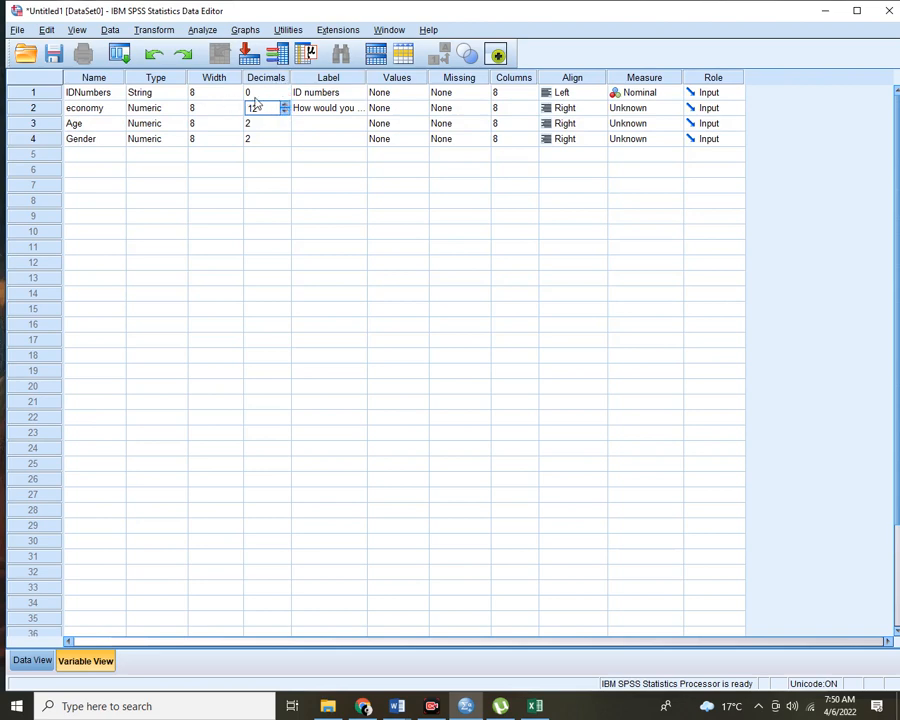
click(284, 105)
click(286, 112)
click(286, 112)
click(286, 112)
click(286, 112)
click(286, 112)
click(286, 112)
click(286, 112)
click(286, 112)
click(286, 112)
click(286, 112)
click(286, 112)
click(286, 112)
click(271, 80)
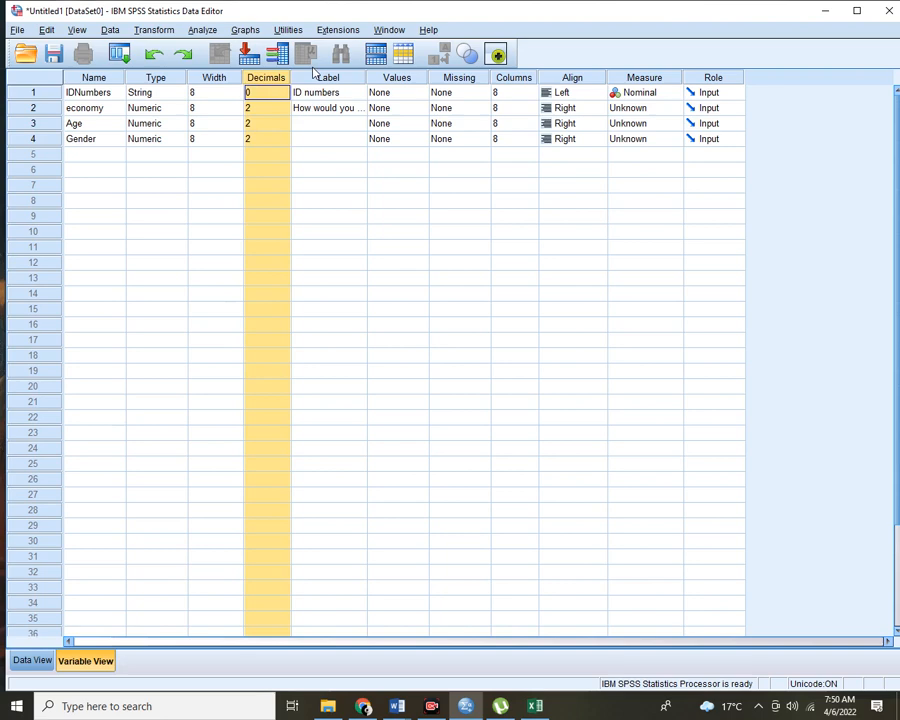
Label the Age variable "Age of the respondent" and the Gender variable "dender of respondents".
click(316, 79)
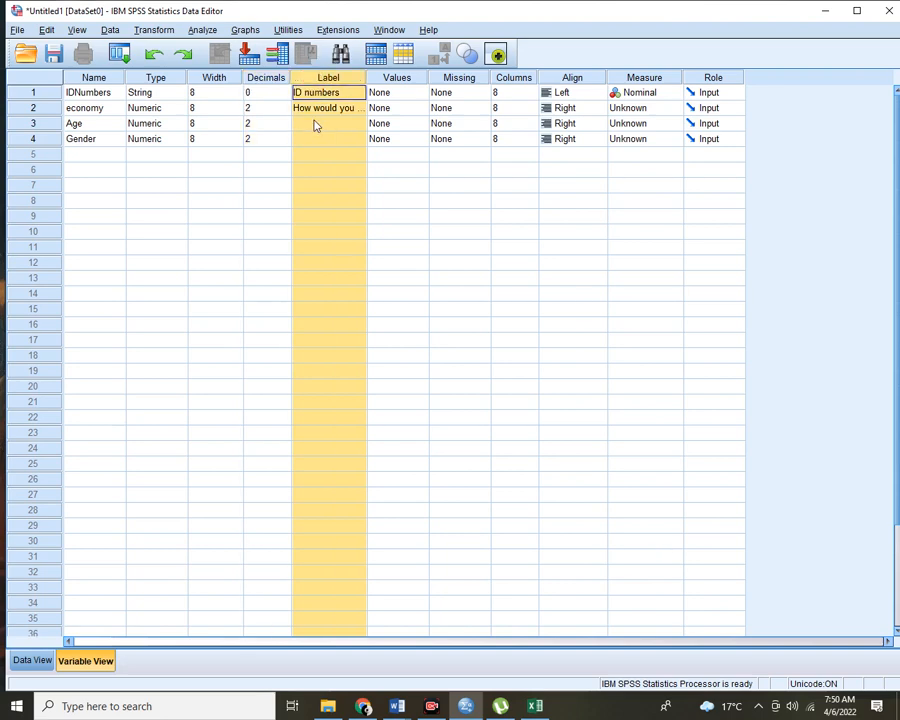
click(315, 122)
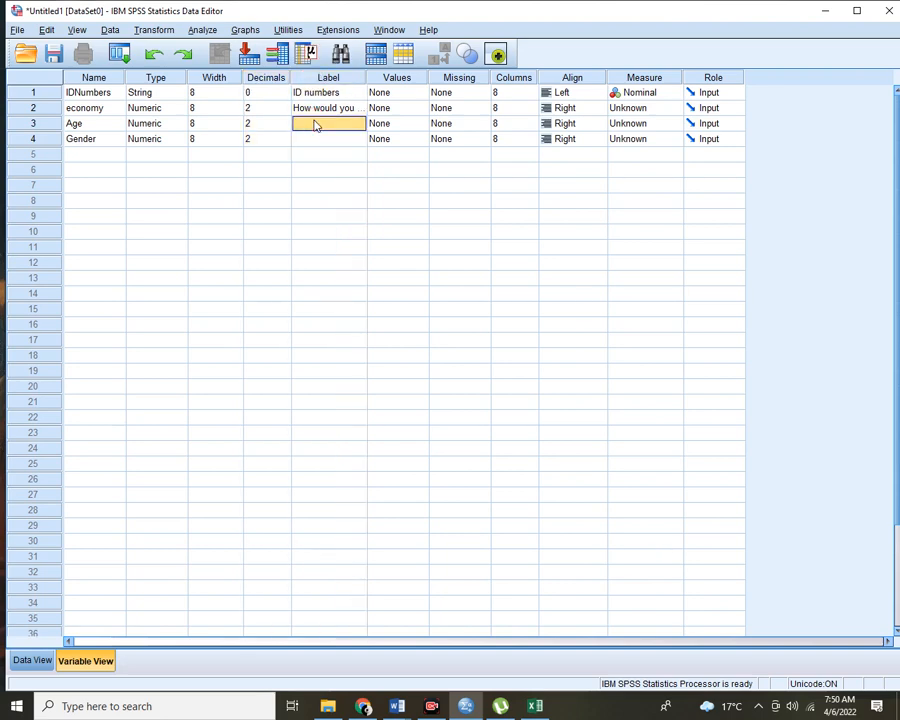
text(Age of the respondent)
key(Return)
text(d)
text(ender of respondents)
key(Return)
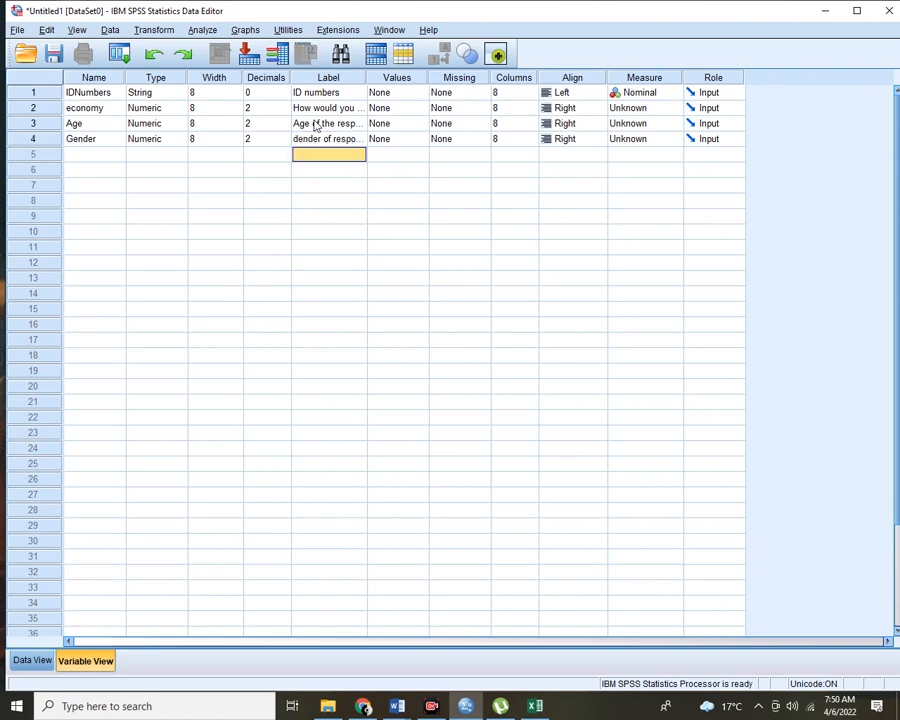
Assign value labels to the Gender variable: 1 for "female" and 2 for "male".
click(411, 80)
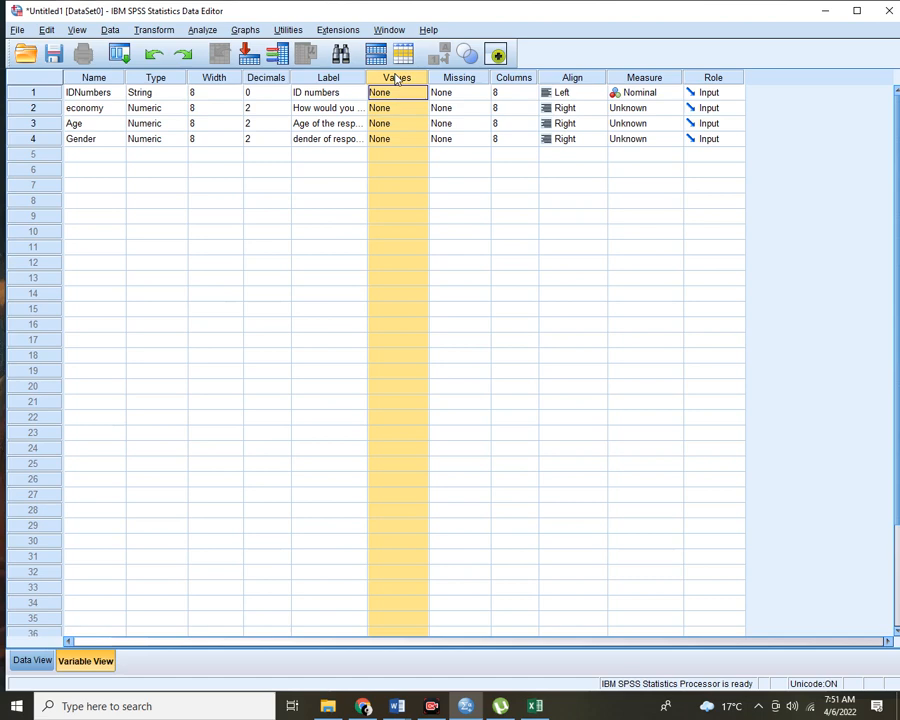
click(416, 139)
click(421, 139)
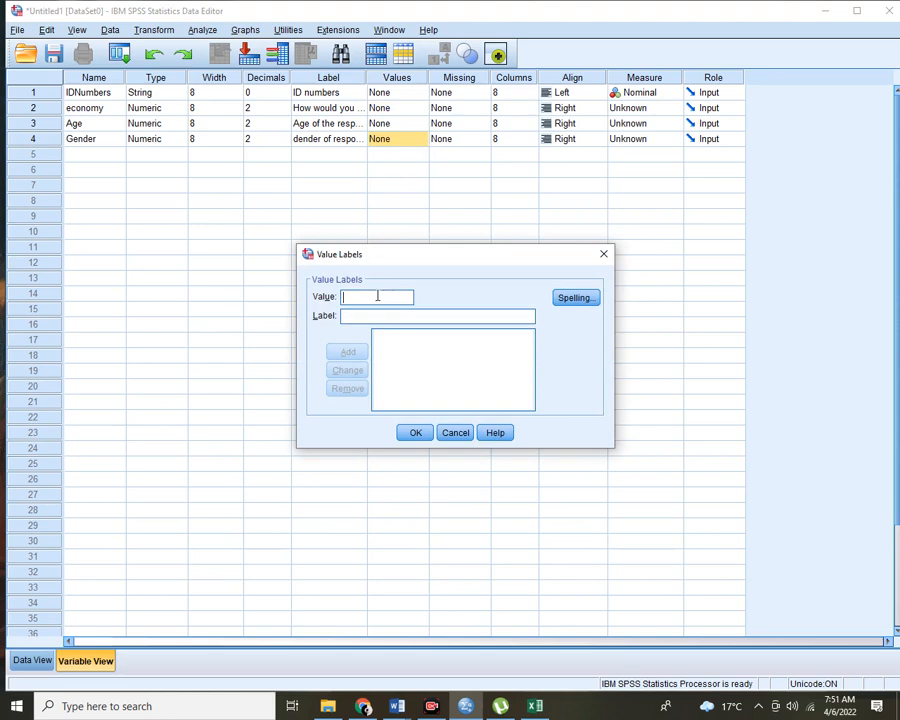
text(1)
click(394, 314)
text(female)
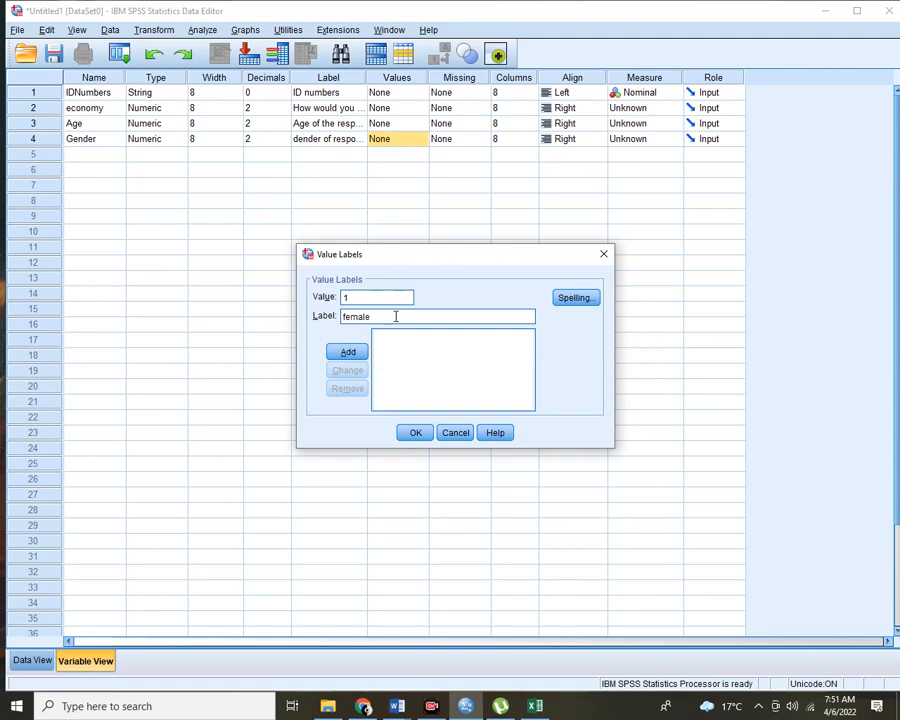
click(362, 352)
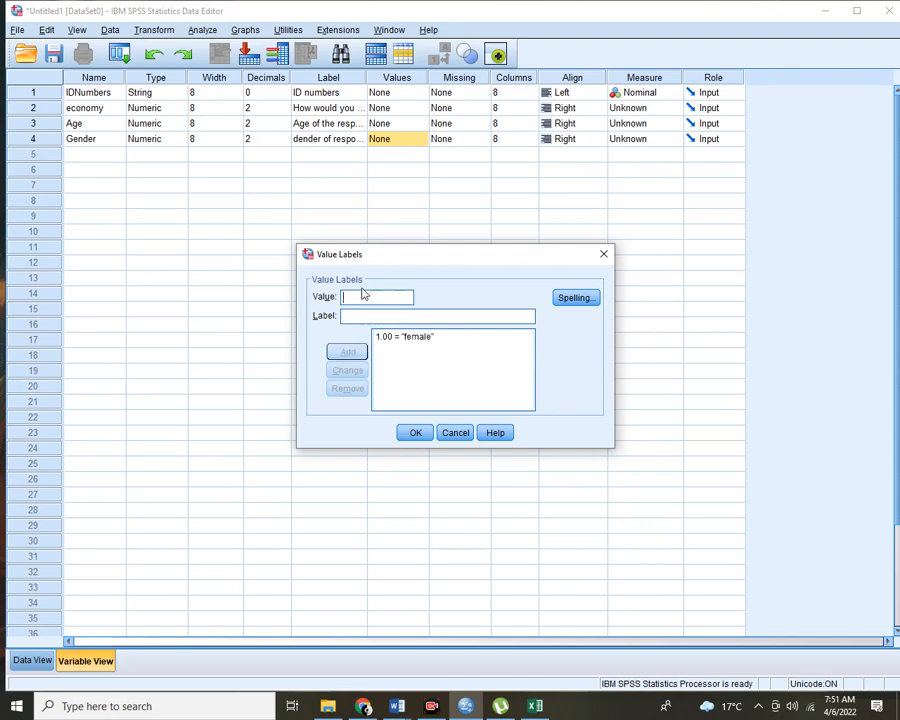
text(2)
click(355, 316)
text(mja)
click(348, 351)
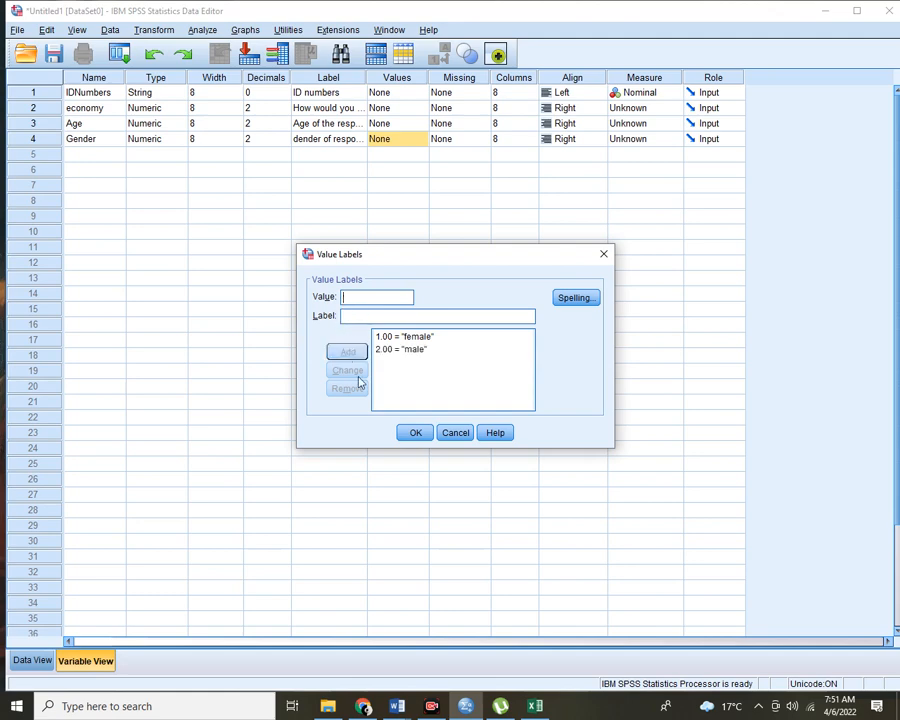
click(420, 436)
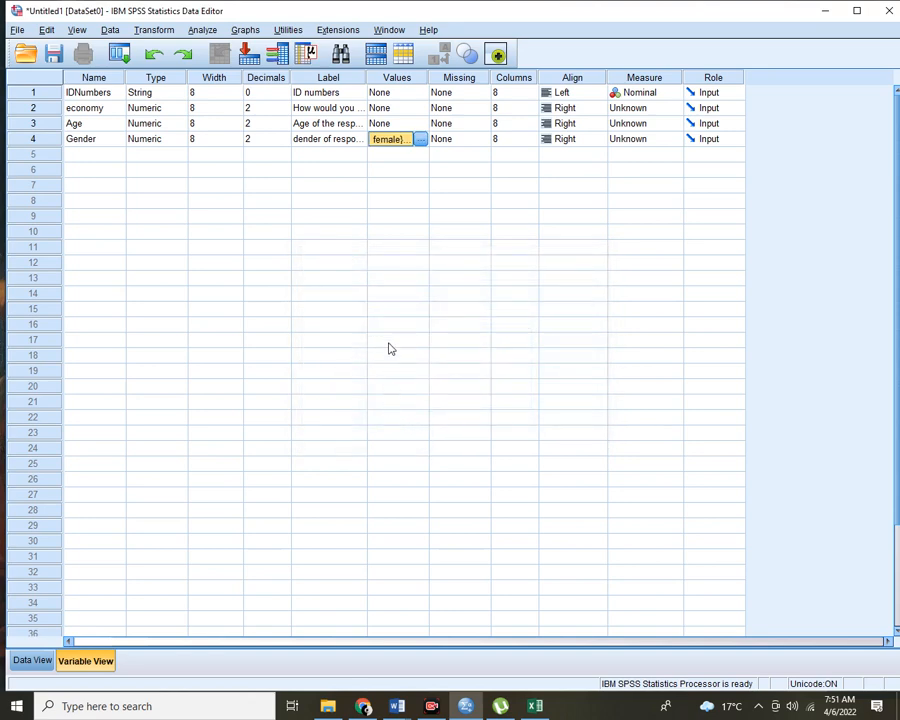
Add value labels to the economy variable: 1 for "strongly disagree" and 2 for "disagree".
click(405, 107)
click(420, 107)
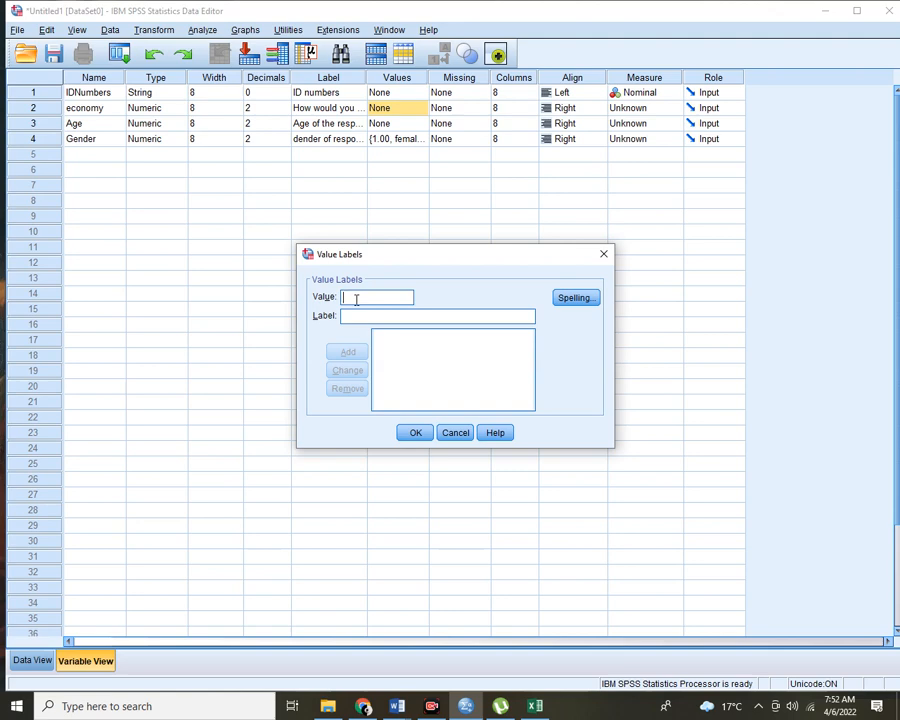
click(351, 314)
text(stromngly disagree)
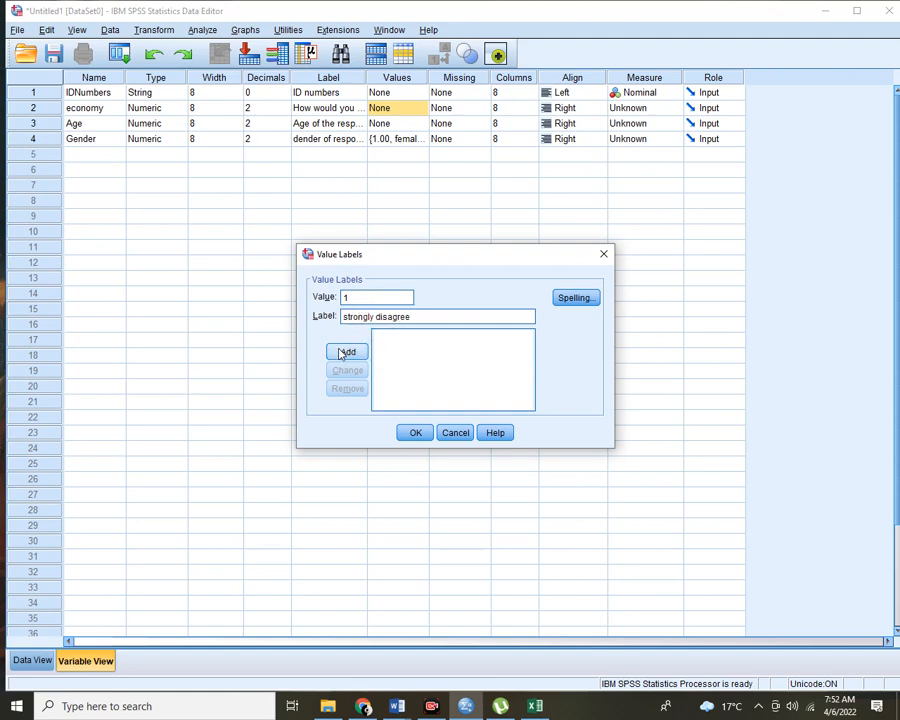
click(346, 350)
text(2)
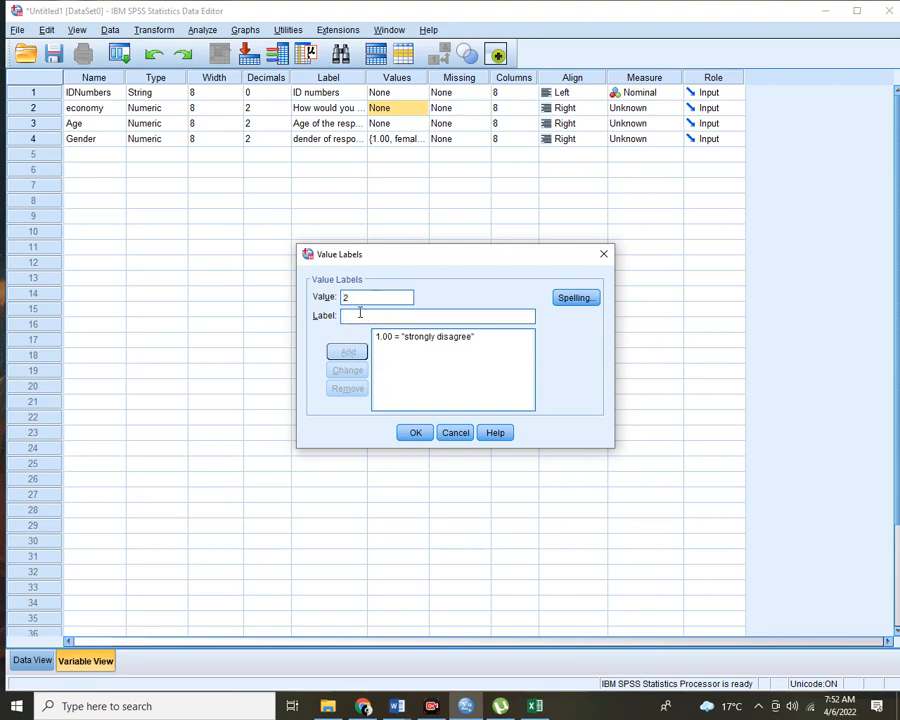
text(disagree)
click(345, 355)
Add the economy value labels 3 for "agree" and 4 for "stropngly agree", and apply the set.
text(3)
click(368, 315)
text(agree)
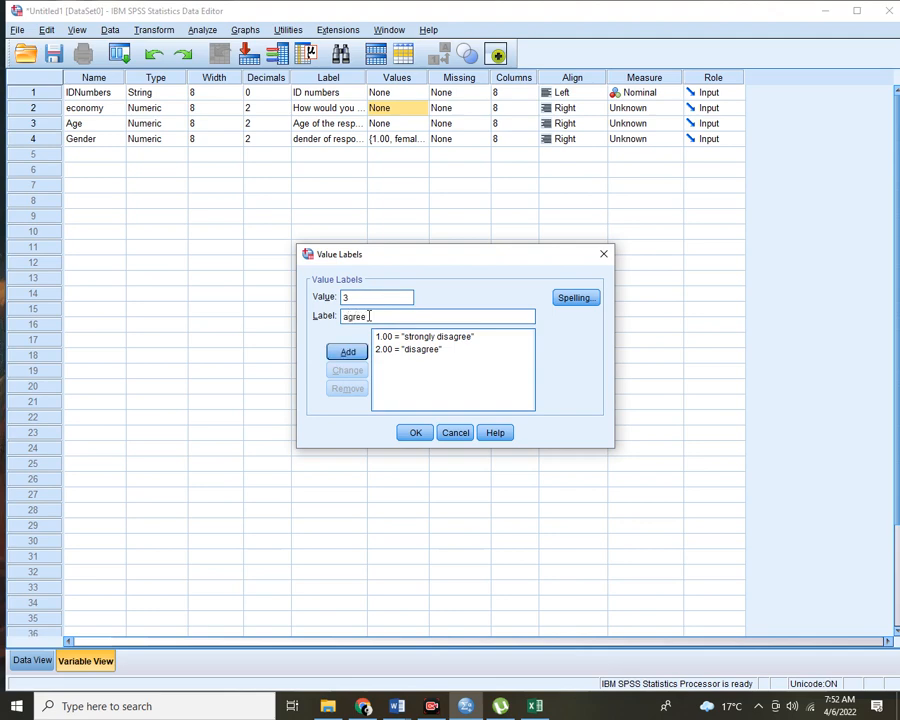
click(348, 351)
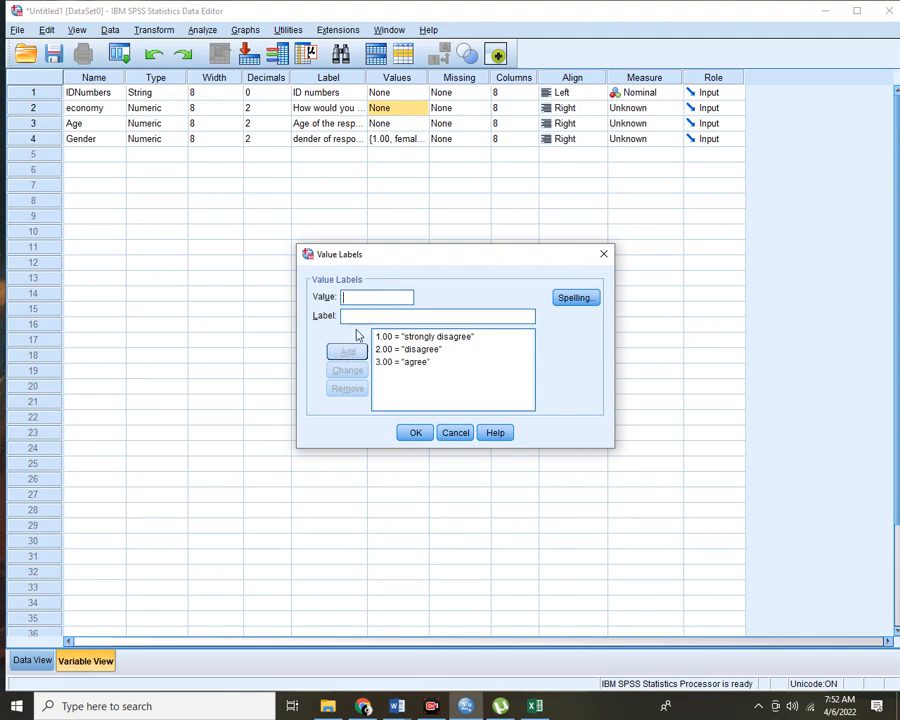
text(4)
click(360, 315)
text(stron)
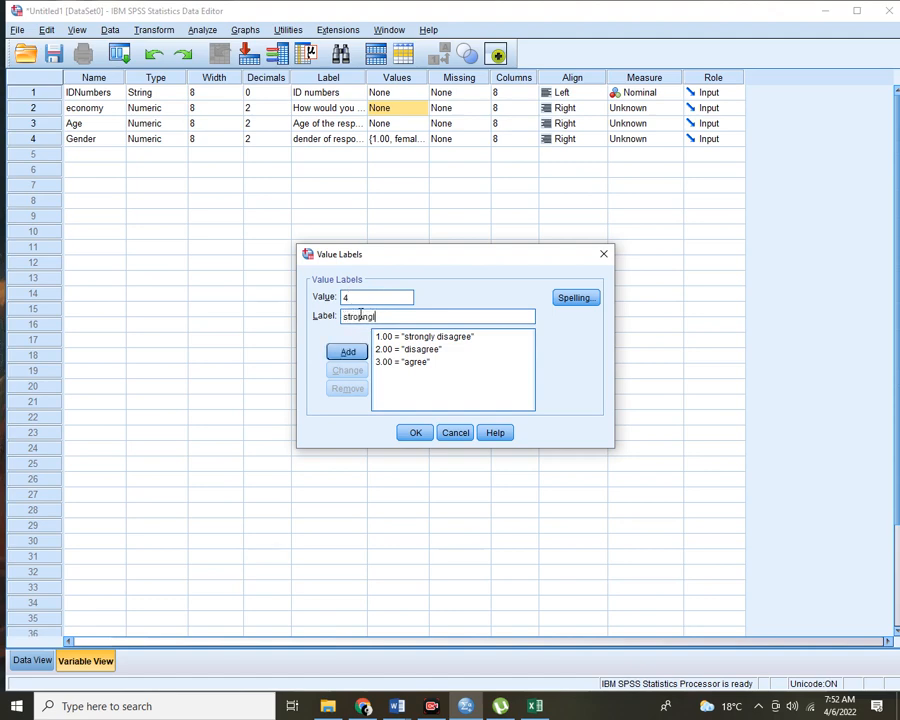
text(gly agre)
click(356, 351)
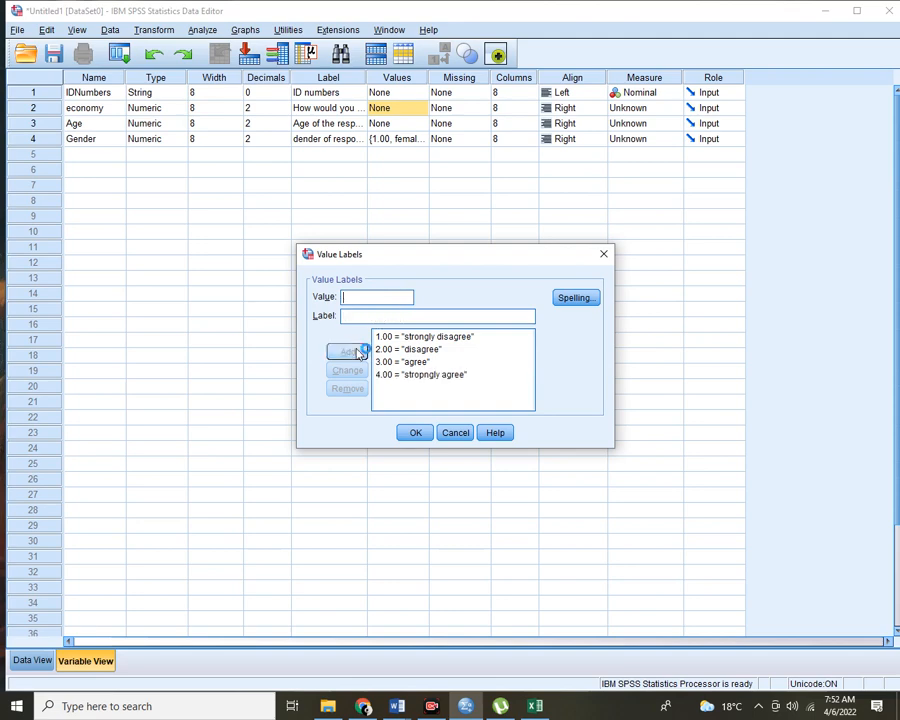
click(424, 437)
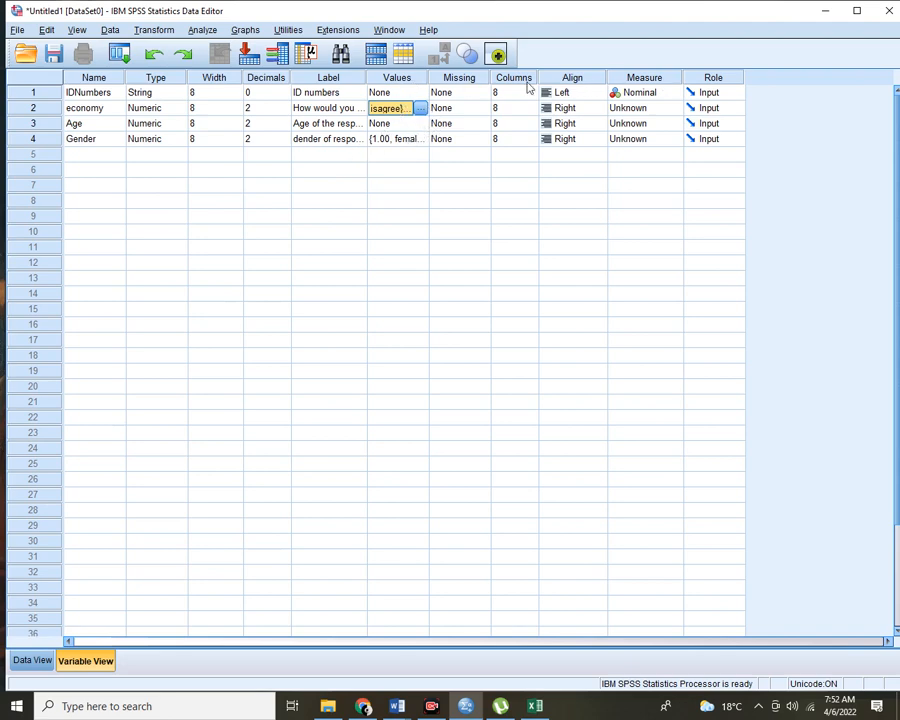
Set the measurement level of the Age variable to Scale and of the Gender variable to Nominal.
click(655, 78)
click(397, 78)
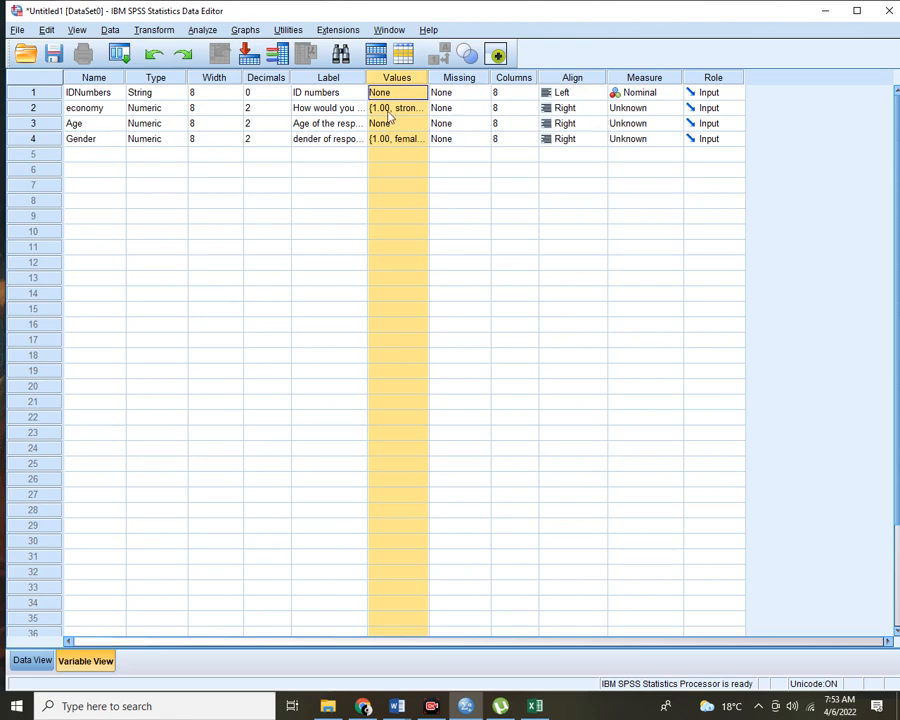
click(676, 124)
click(661, 140)
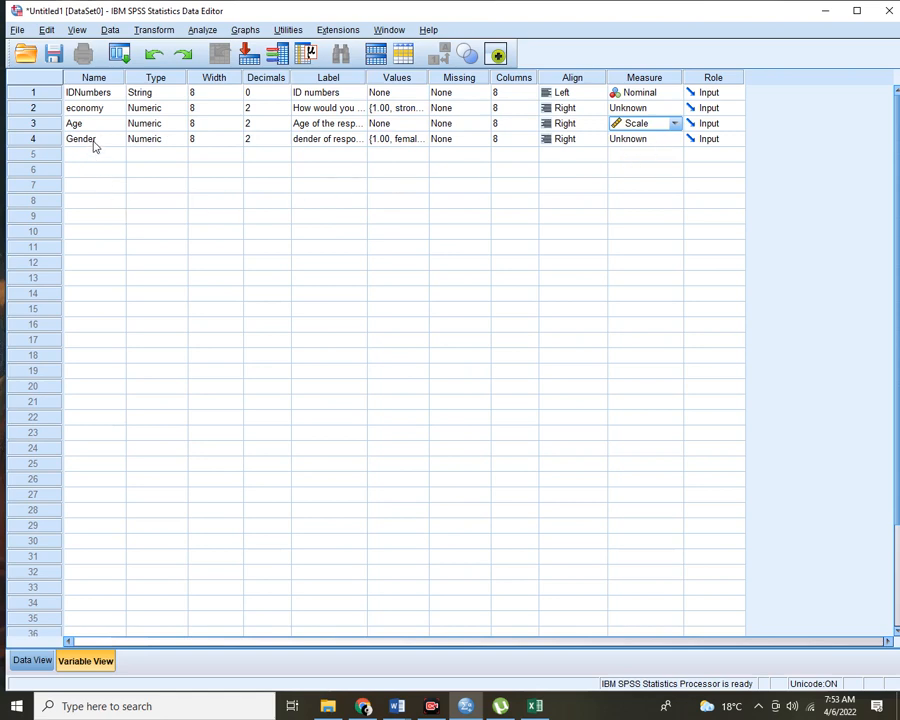
click(36, 143)
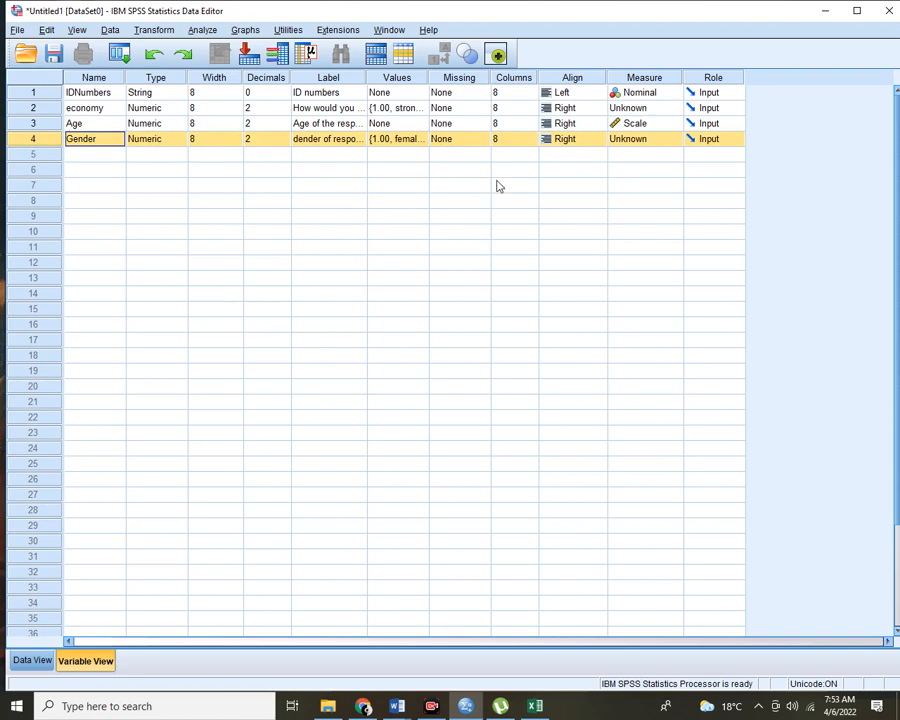
click(674, 143)
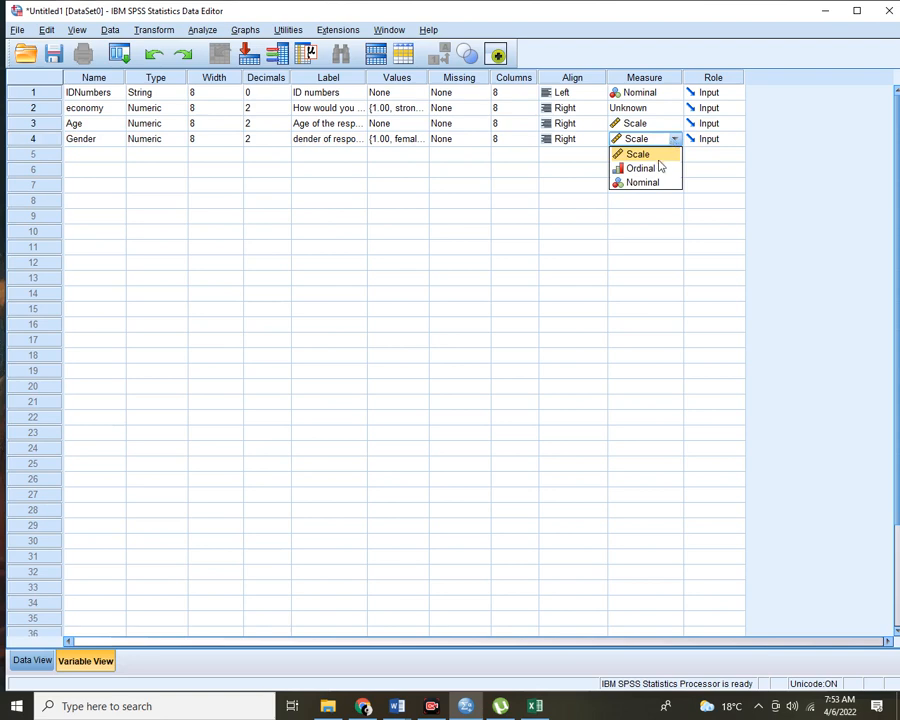
click(661, 182)
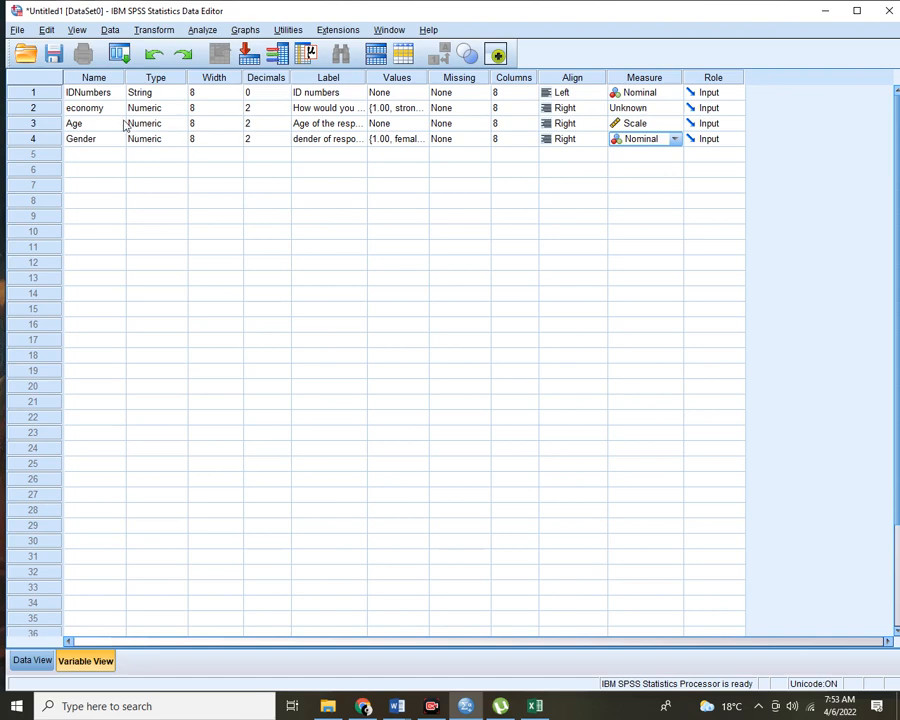
Check the economy variable's value labels and set its measurement level to Ordinal.
click(416, 111)
click(419, 109)
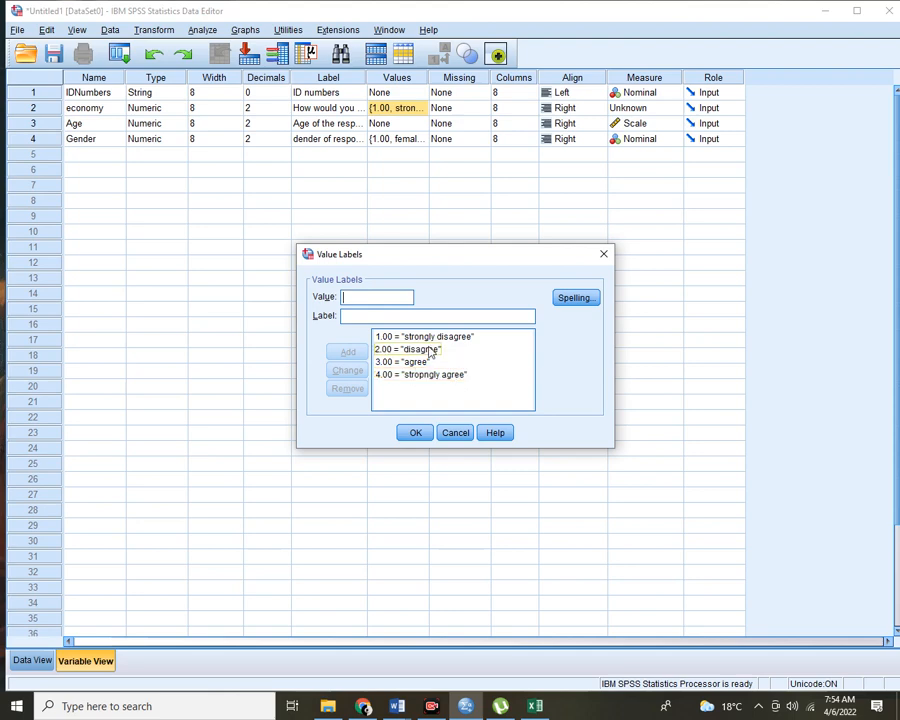
click(464, 433)
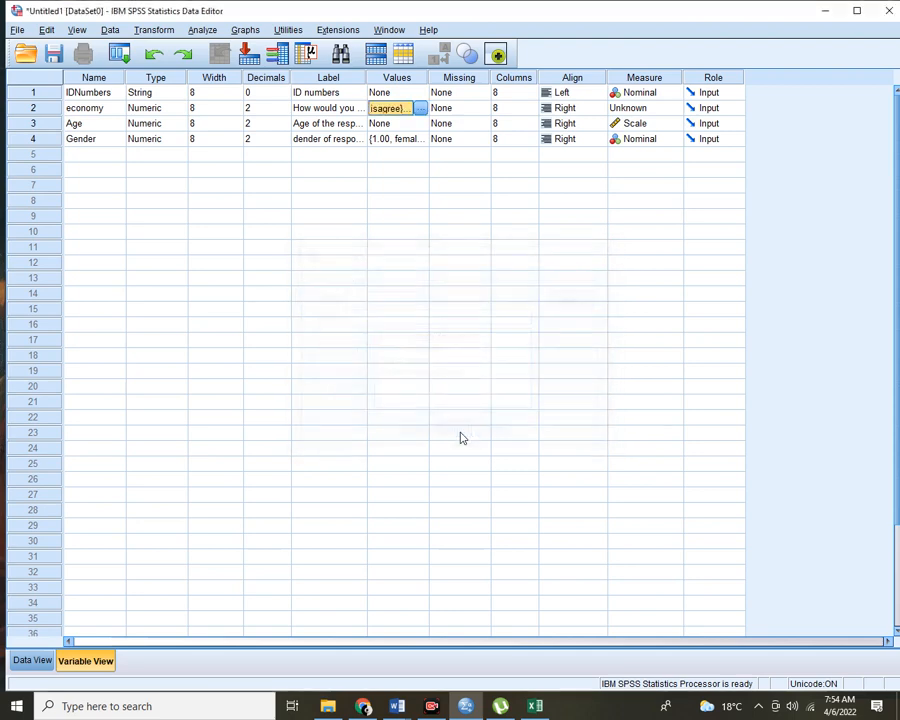
click(675, 108)
click(655, 138)
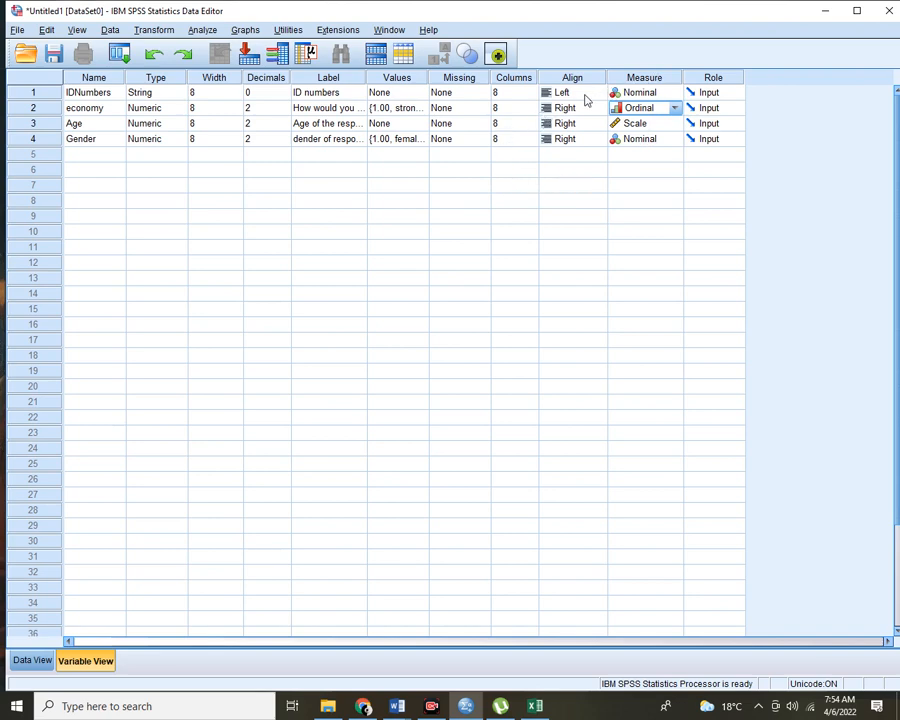
Try to define 34 as a discrete missing value for the Age variable.
click(479, 82)
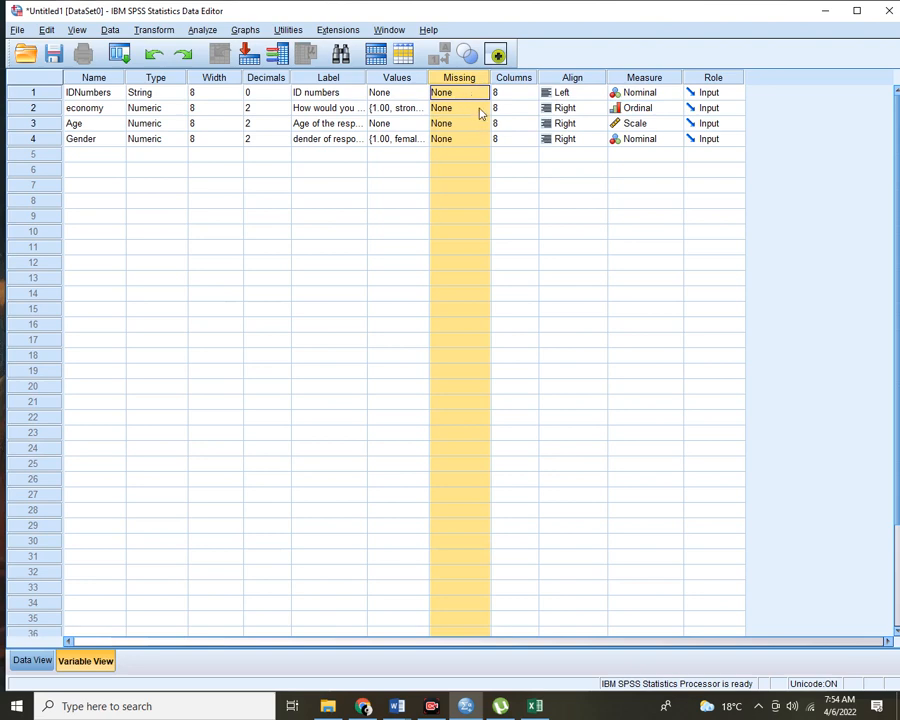
double_click(479, 123)
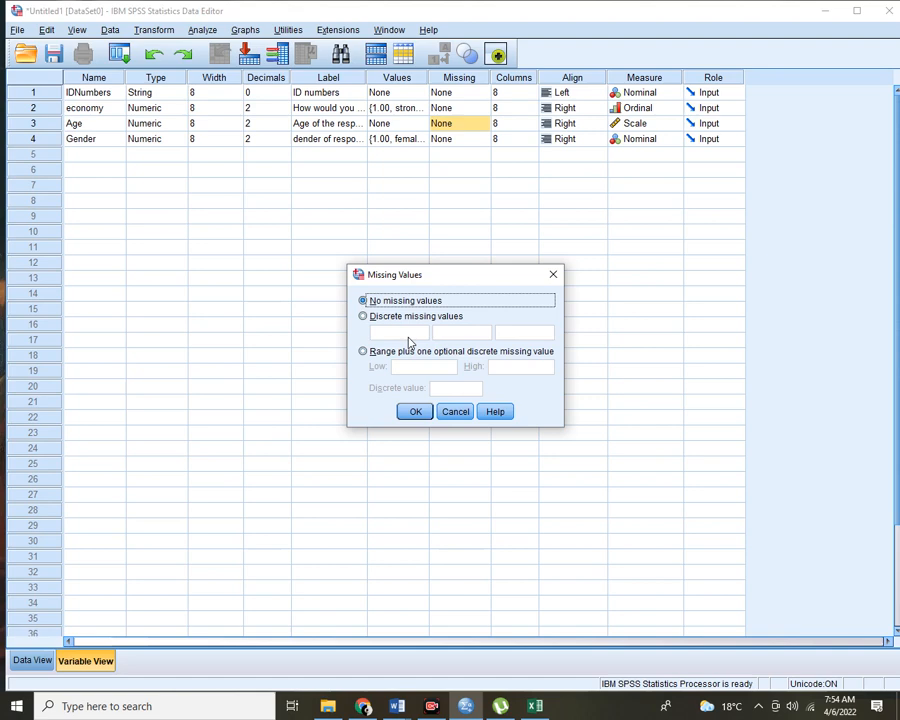
click(363, 316)
click(403, 333)
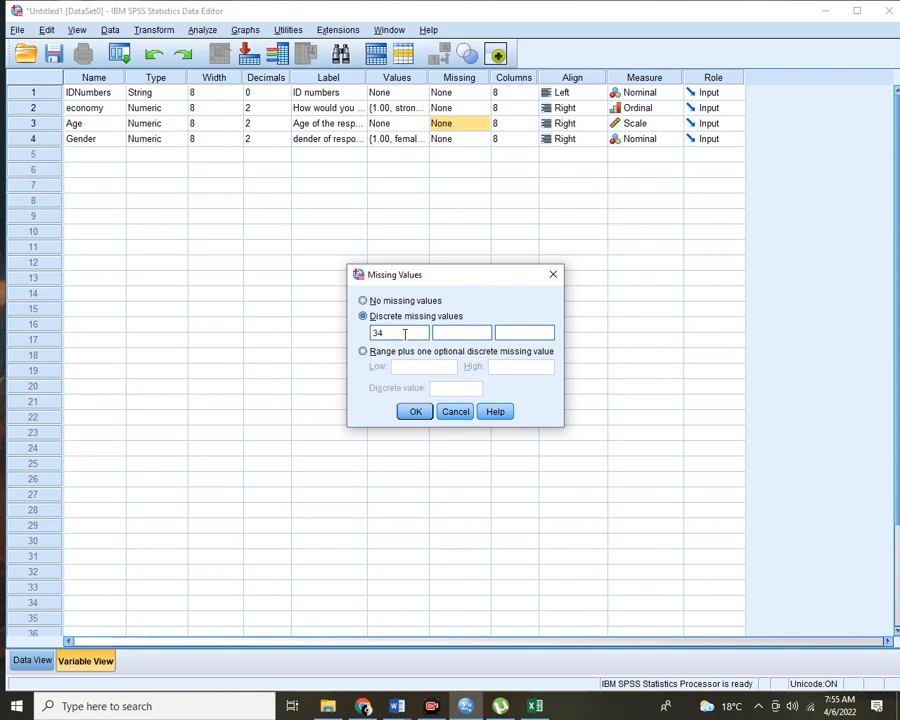
click(406, 414)
Define the range from 1 to 10 as missing values for the Age variable.
click(363, 351)
click(416, 367)
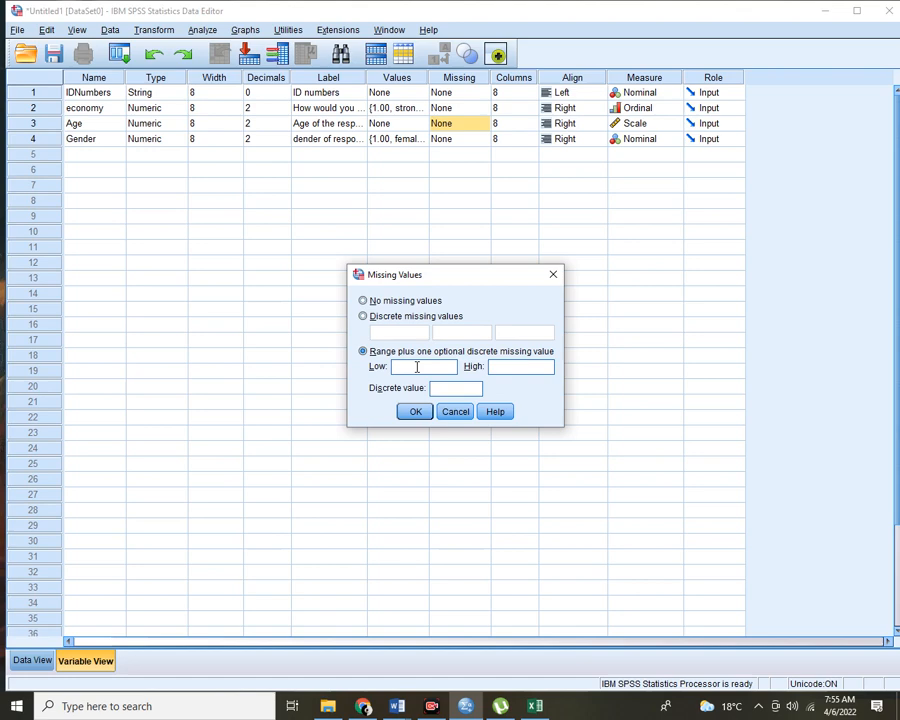
click(532, 368)
click(410, 411)
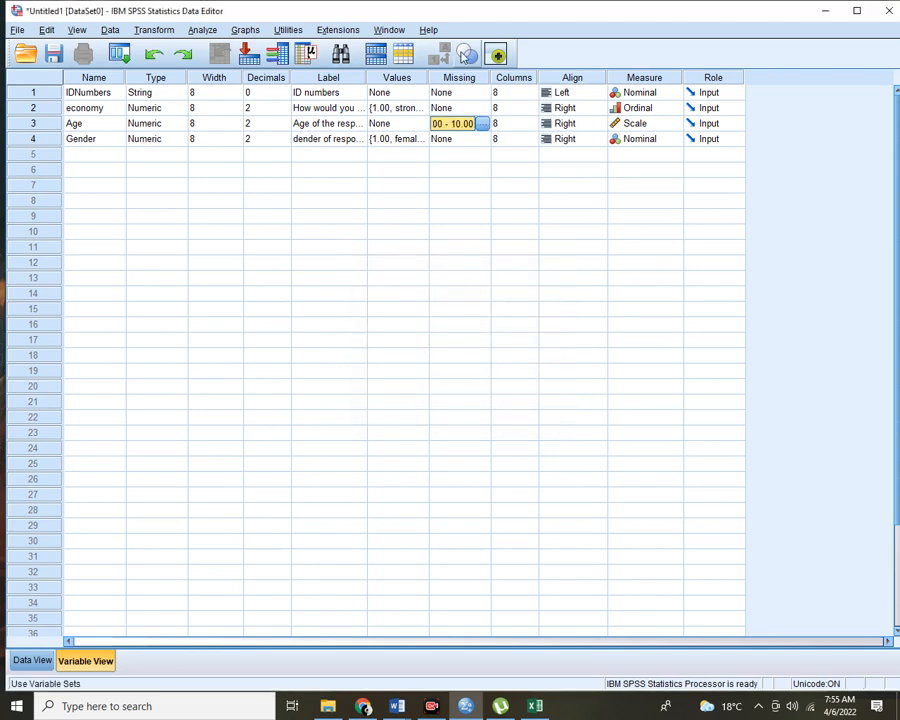
Replace the Age variable's missing-value range with the single discrete missing value 34.
click(483, 124)
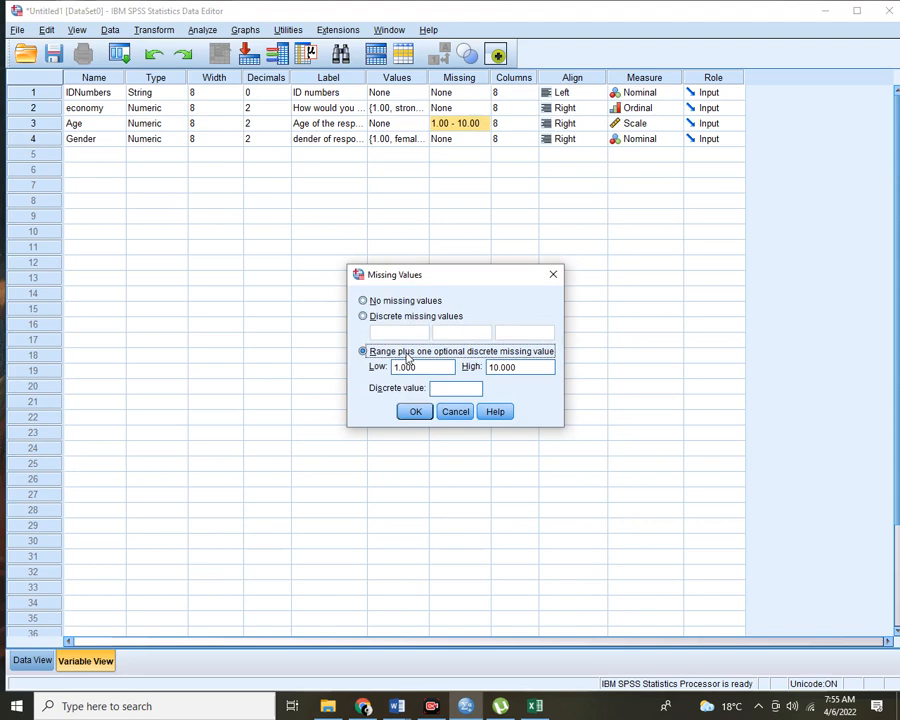
click(364, 316)
click(378, 326)
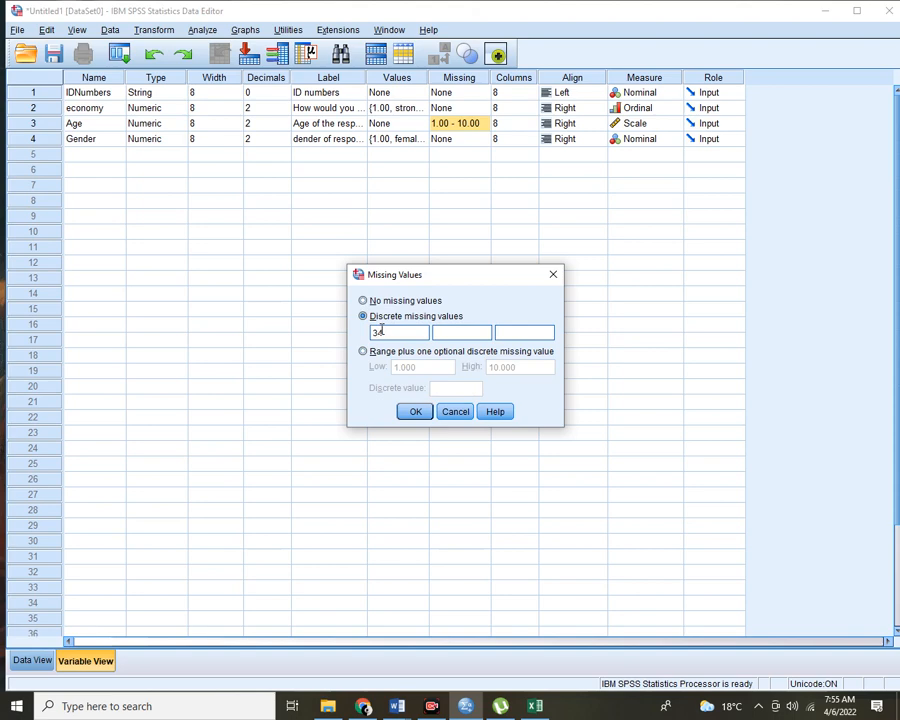
click(414, 411)
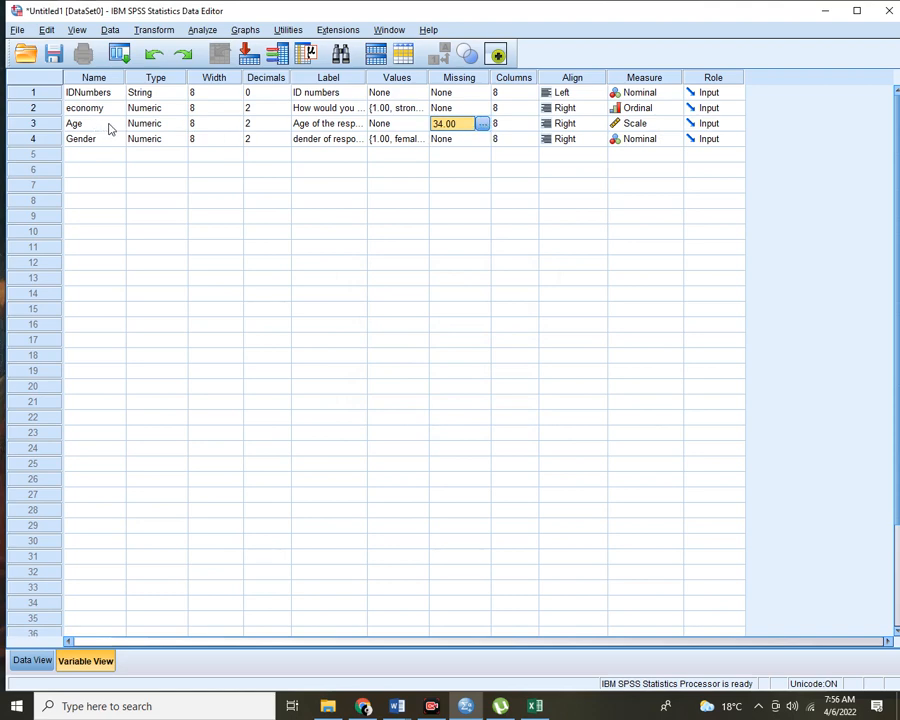
Raise the IDNumbers variable's Columns setting to at least 10 and bring it back down to 8.
click(518, 78)
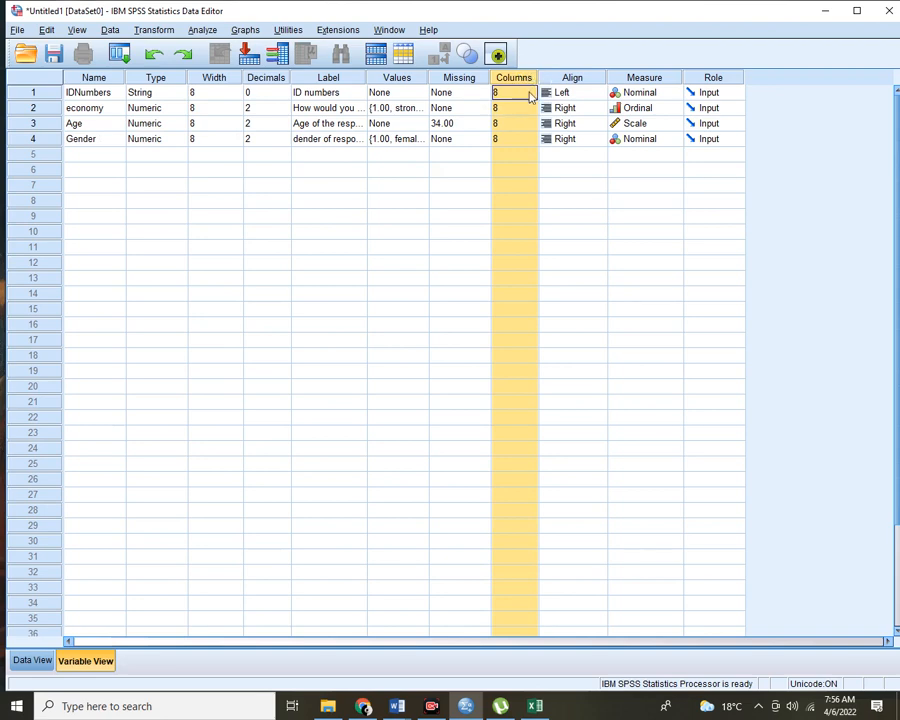
click(529, 91)
click(533, 89)
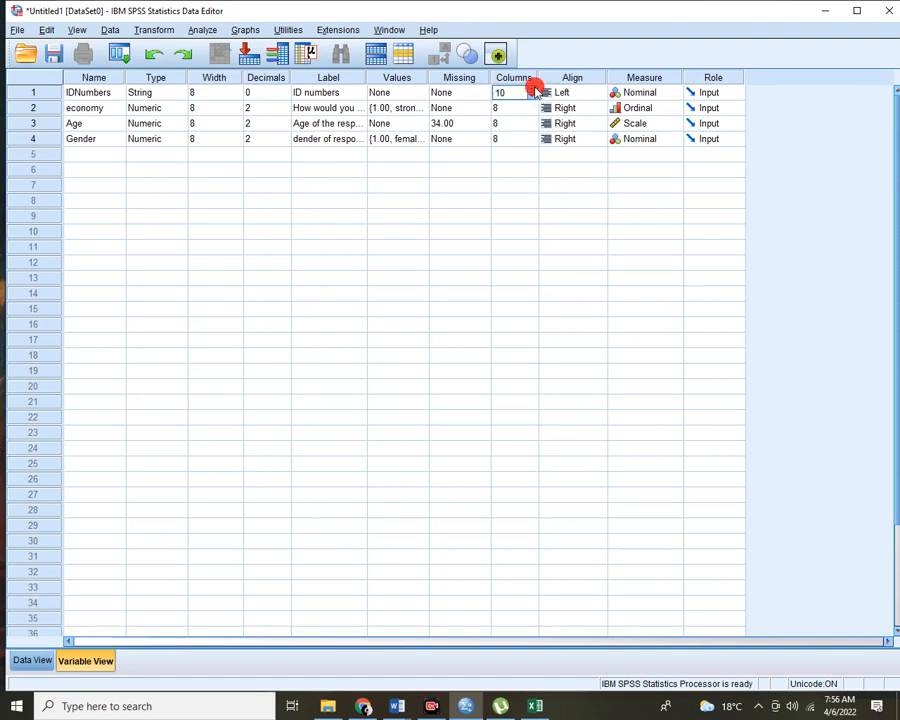
click(533, 89)
click(533, 95)
click(533, 95)
Review the variable attributes one by one: Align, Name, Type, Width, Decimals, Label and Measure.
click(600, 78)
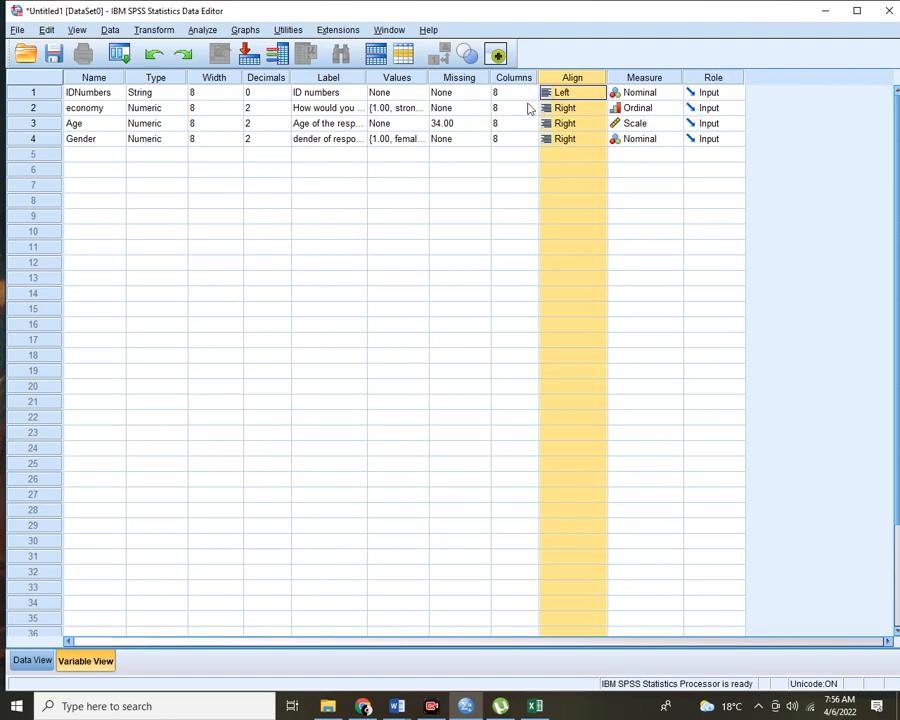
click(102, 77)
click(155, 77)
click(227, 77)
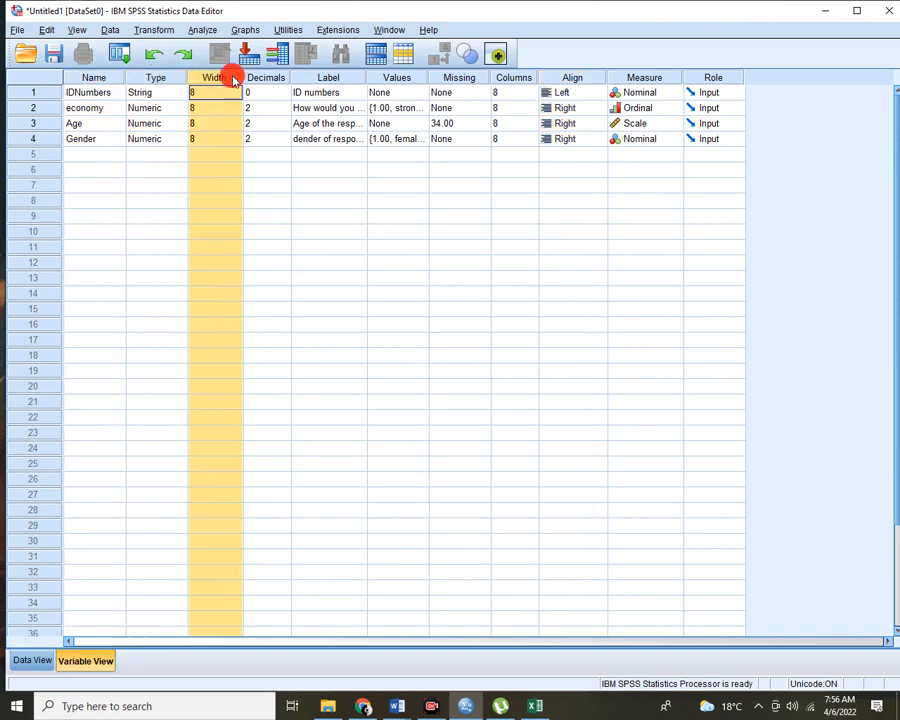
click(285, 77)
click(330, 77)
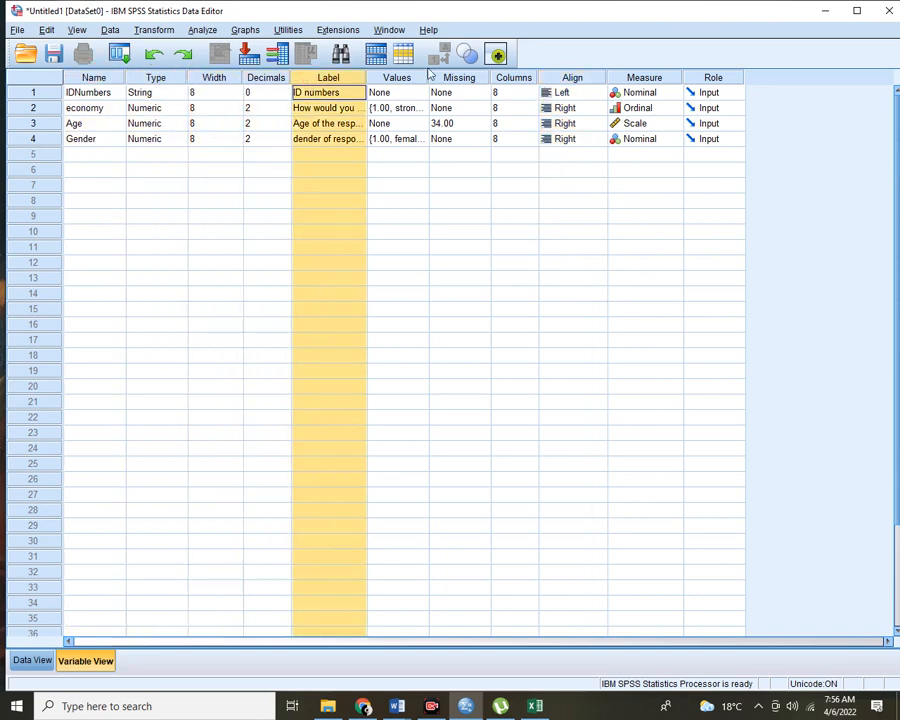
click(629, 77)
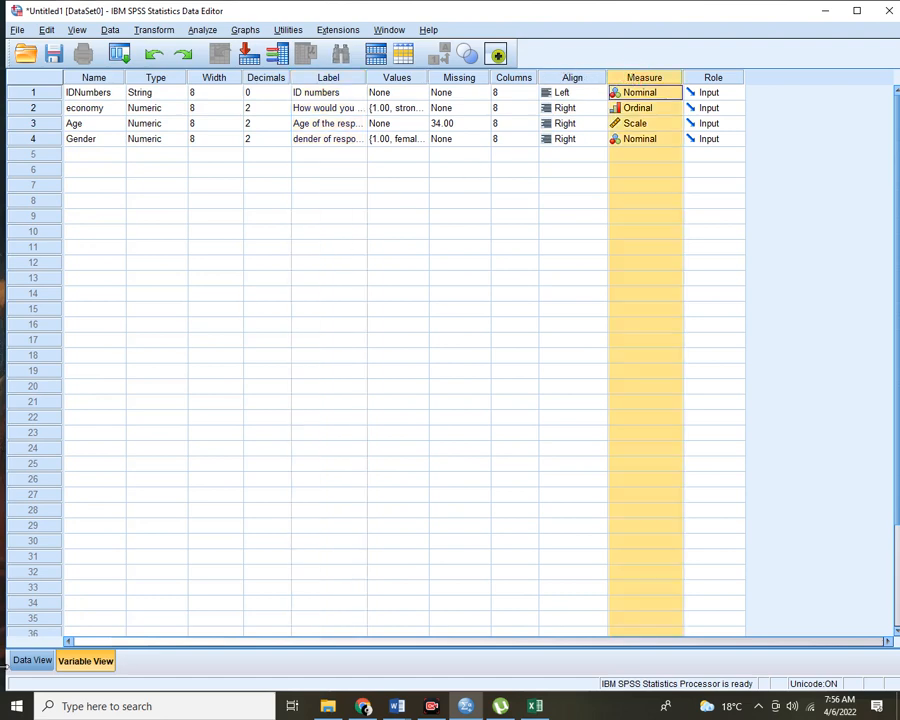
Compare the IDNumbers variable's definition row in Variable View with its column in Data View.
click(32, 661)
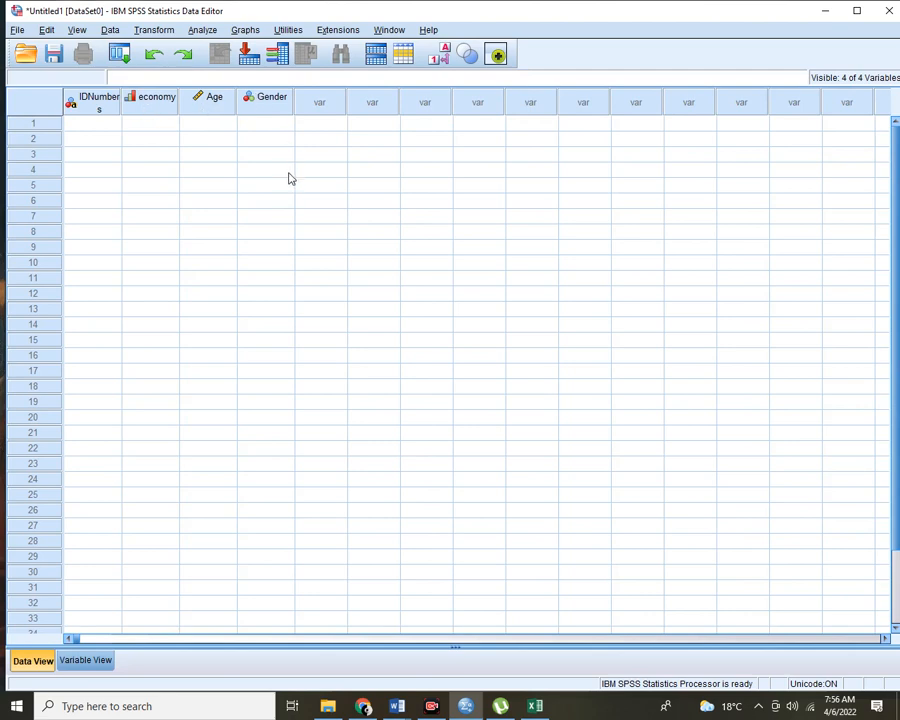
click(100, 662)
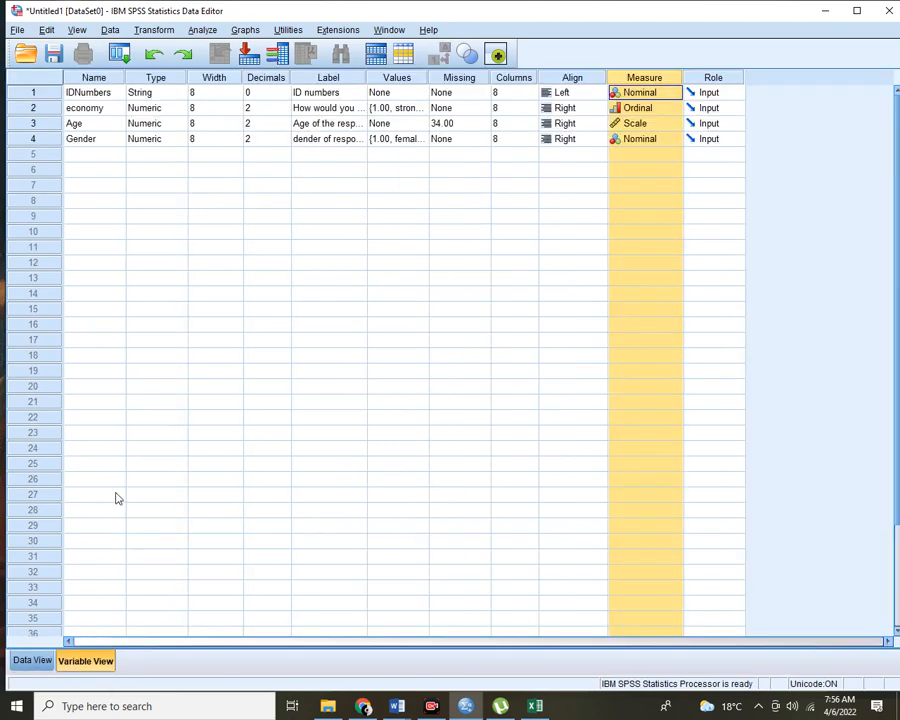
click(31, 95)
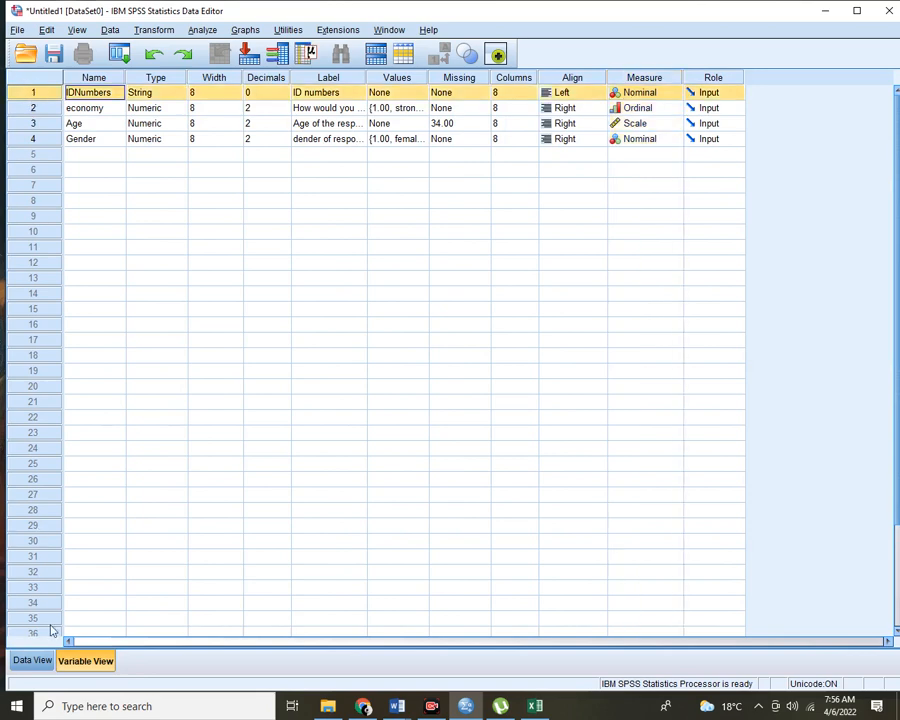
click(31, 662)
click(100, 104)
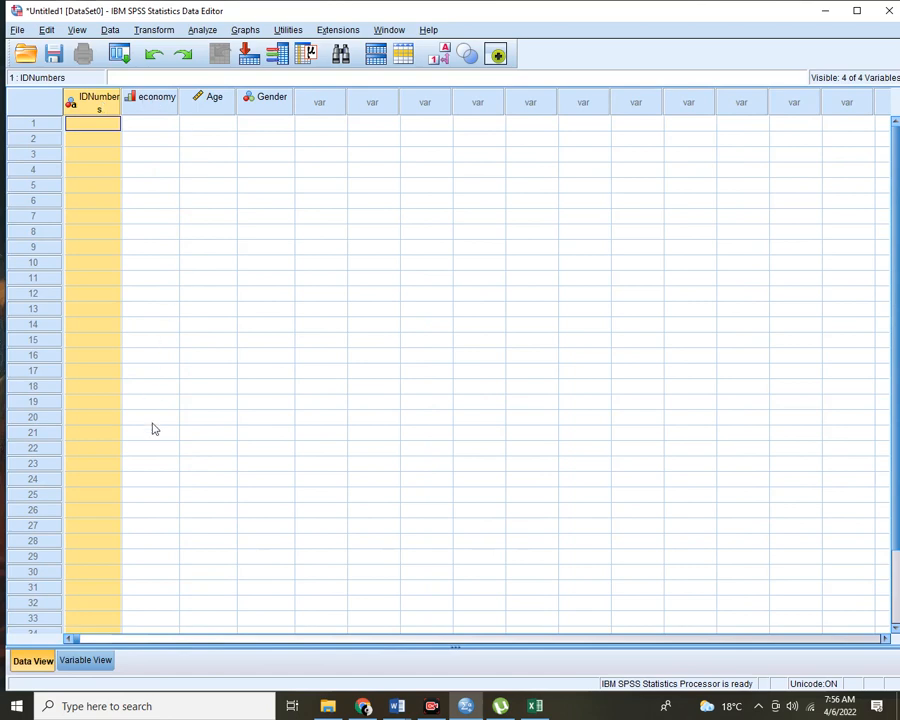
click(86, 661)
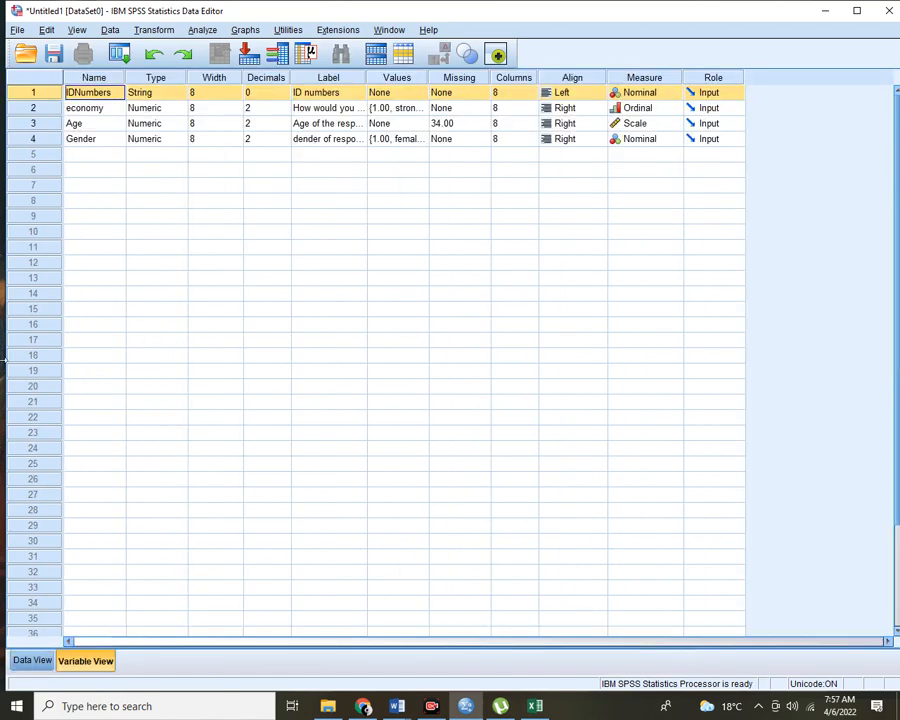
Compare the economy variable's definition row in Variable View with the variable columns and empty IDNumbers cells in Data View.
click(36, 112)
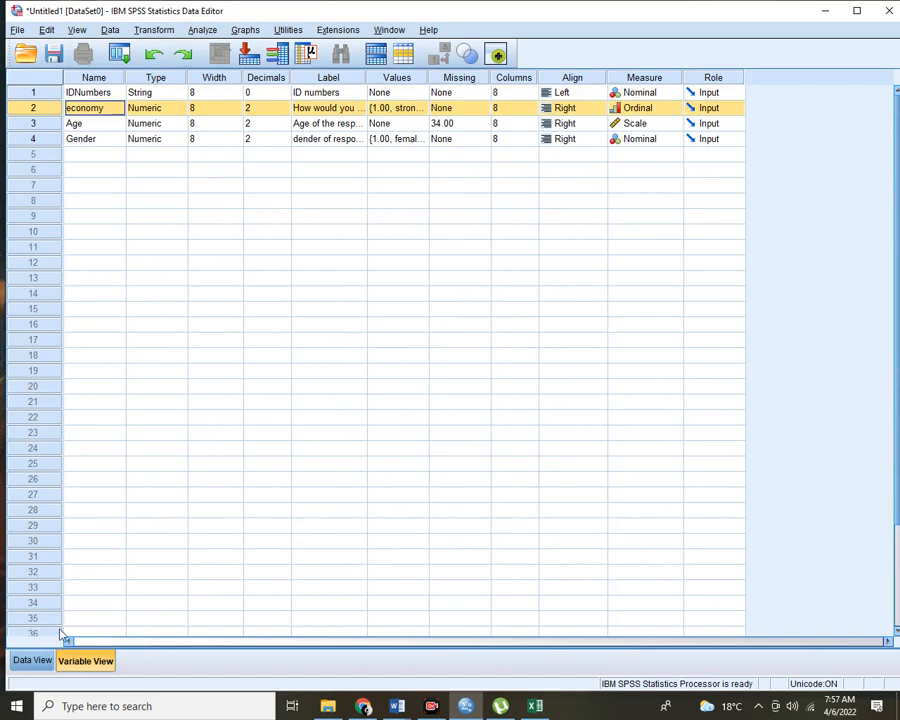
click(33, 660)
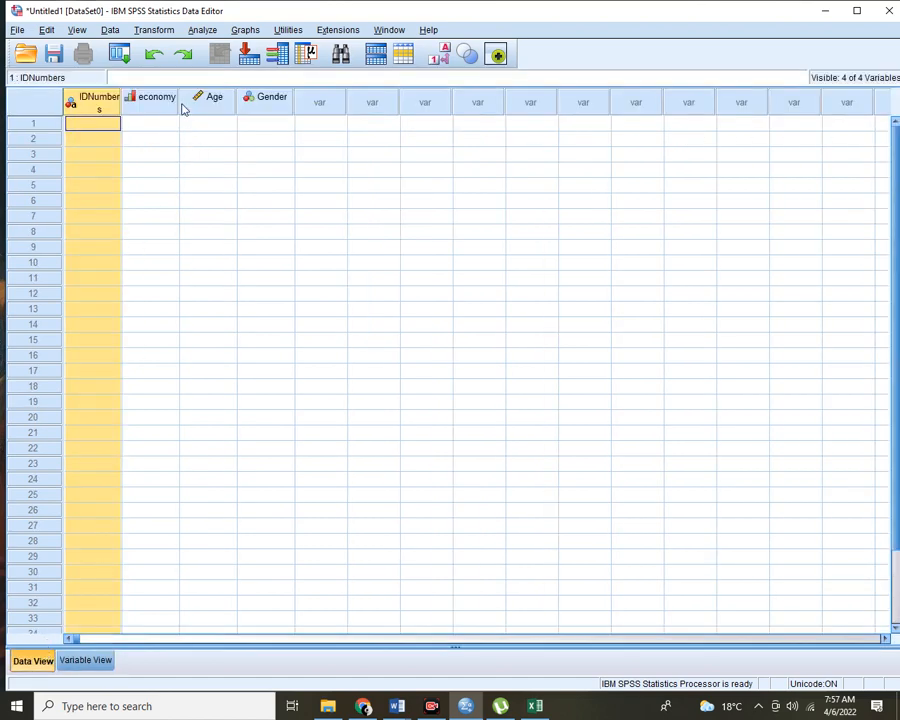
mouse_move(201, 103)
click(108, 123)
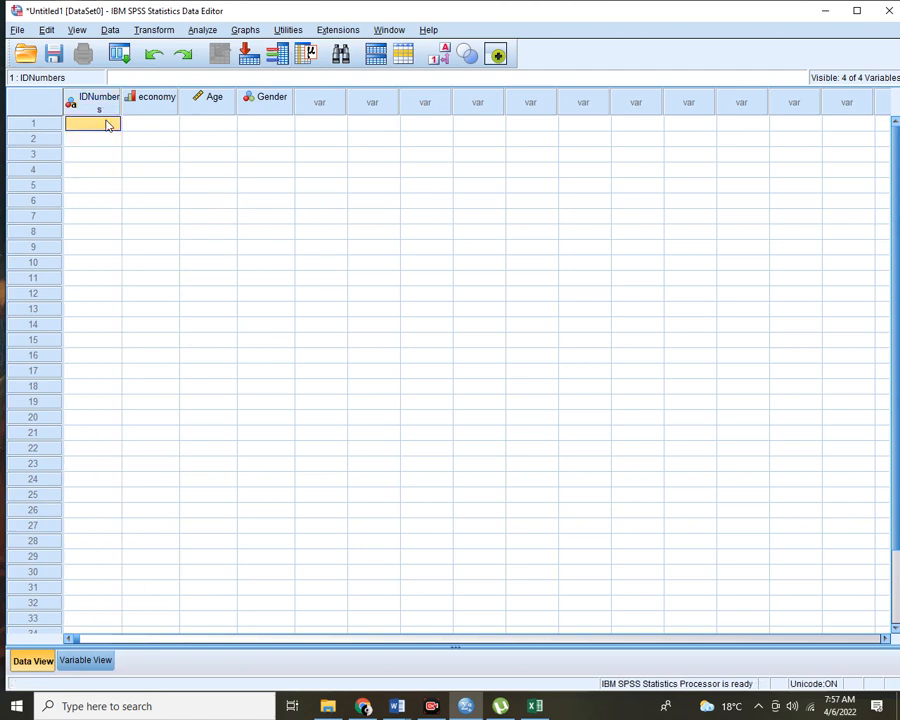
click(108, 145)
click(115, 169)
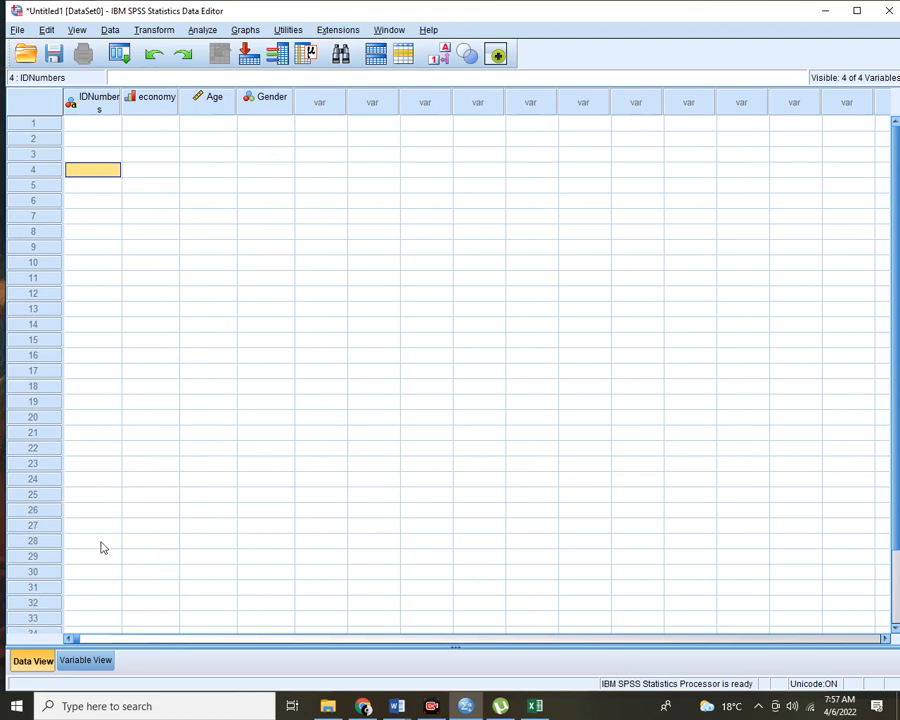
Import the Excel file exams.xlsx from the Downloads folder, reading variable names from the first row of data.
click(18, 30)
mouse_move(68, 86)
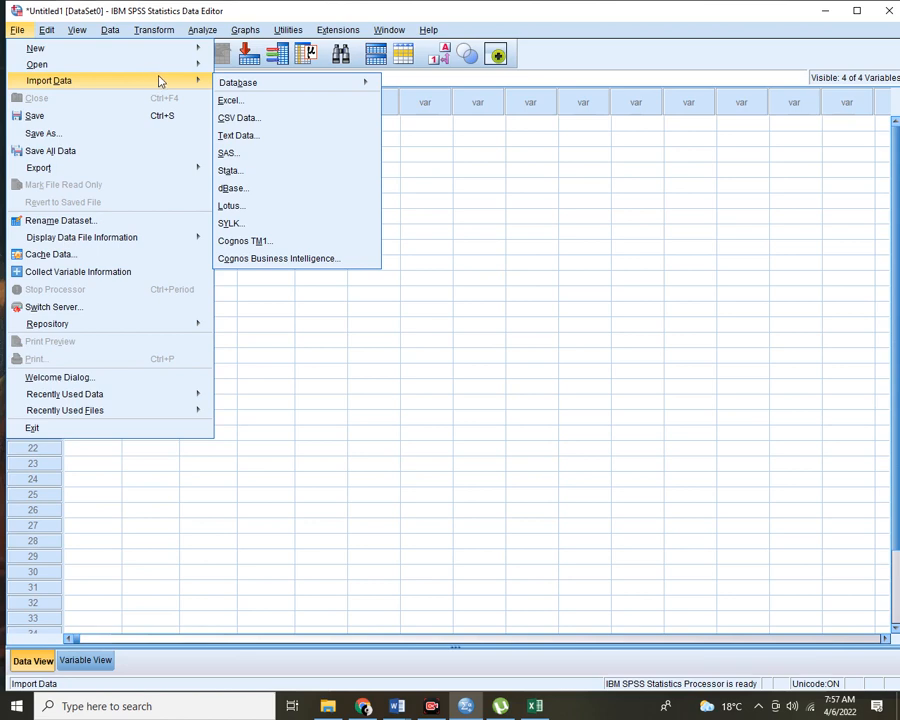
mouse_move(89, 87)
click(277, 109)
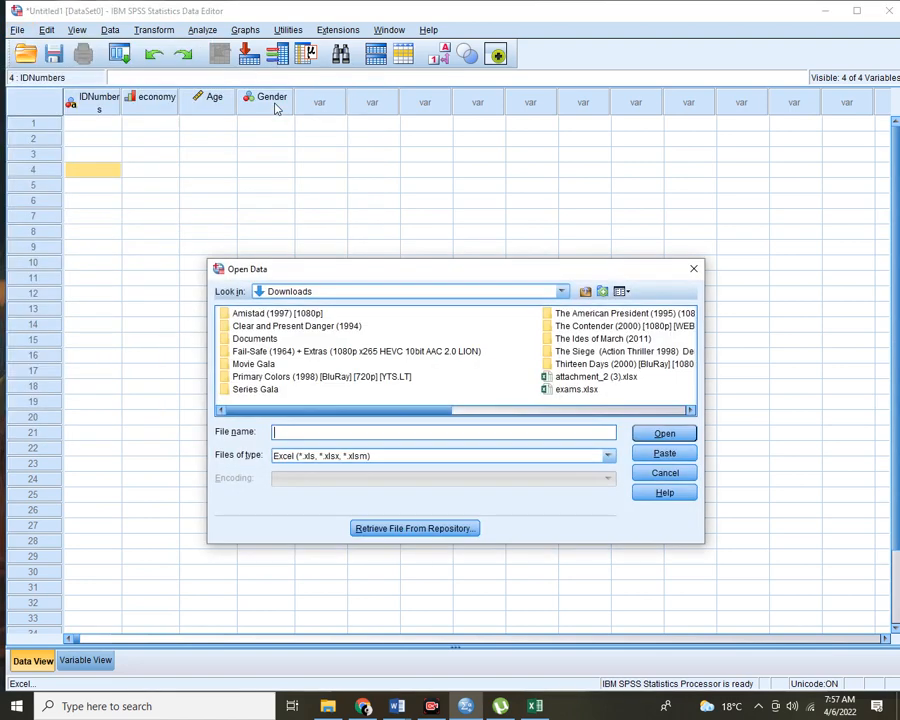
click(563, 292)
click(563, 292)
click(563, 292)
click(563, 292)
click(563, 292)
click(563, 292)
click(563, 292)
click(563, 292)
click(563, 292)
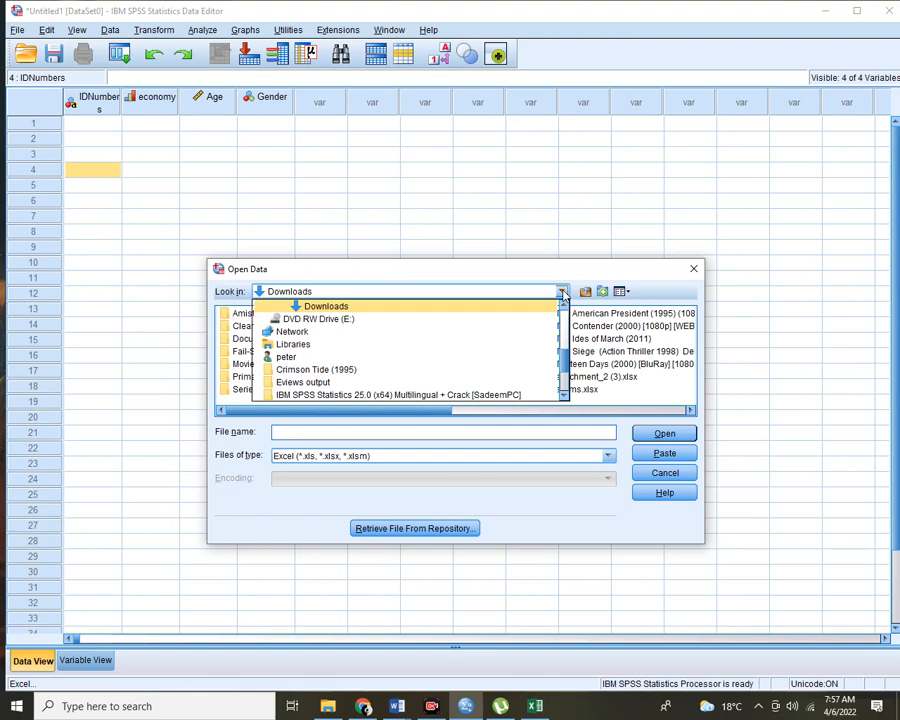
click(563, 292)
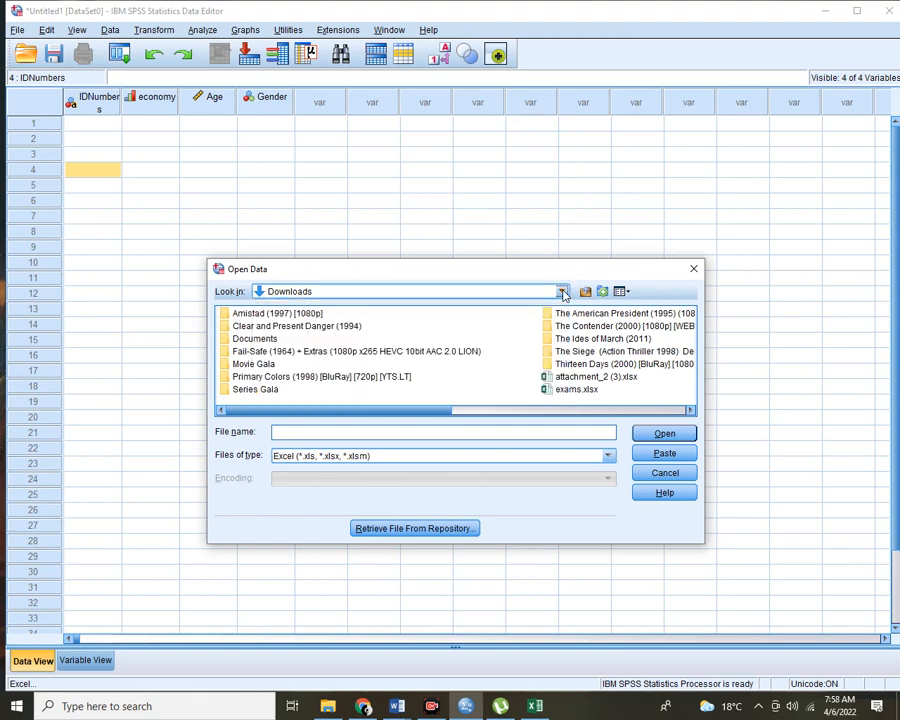
click(580, 390)
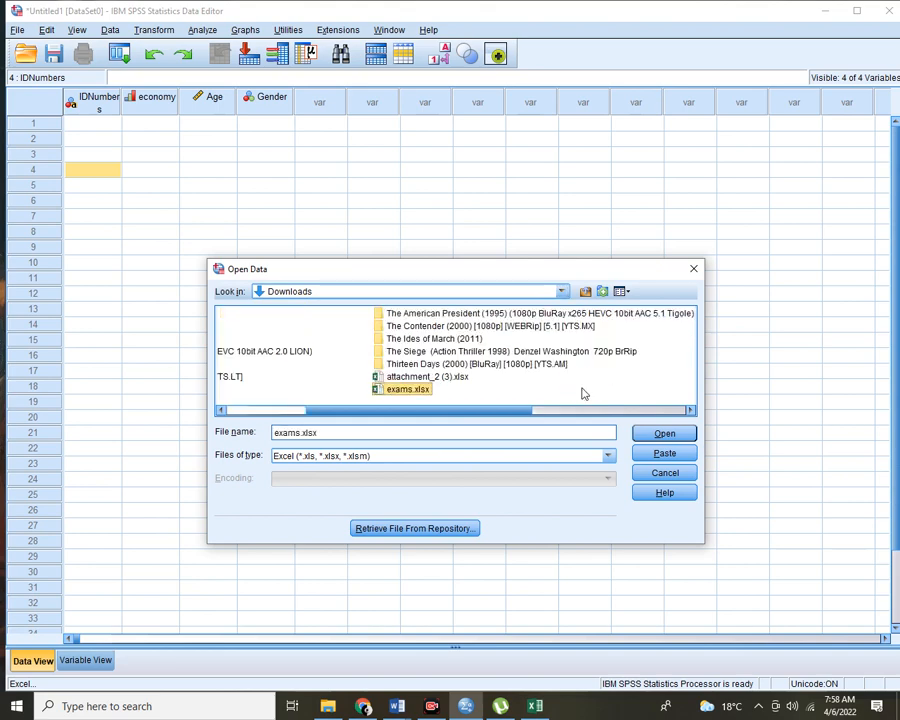
click(655, 436)
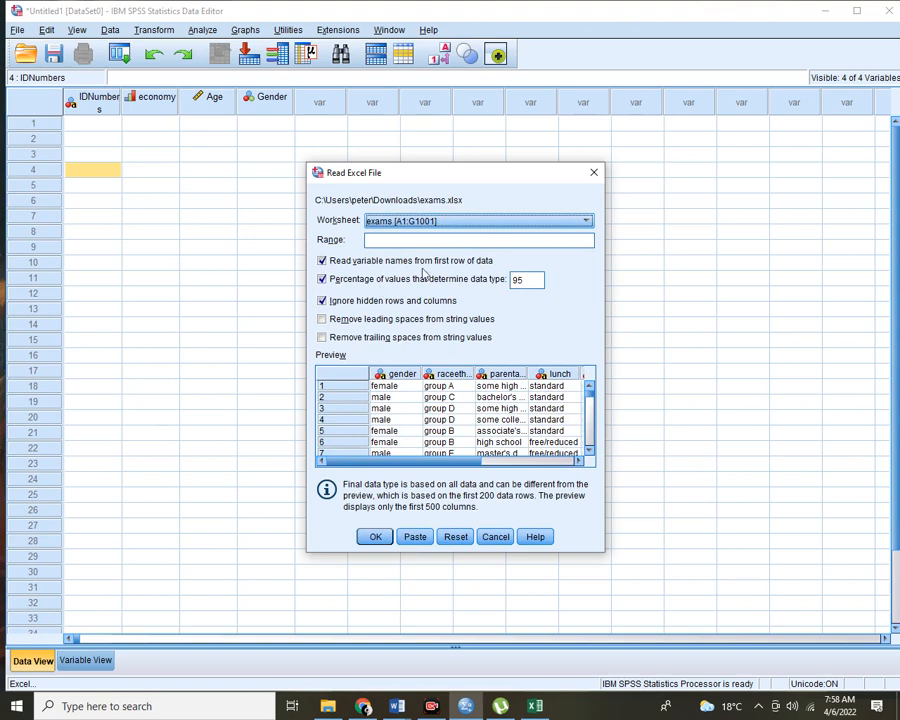
click(375, 537)
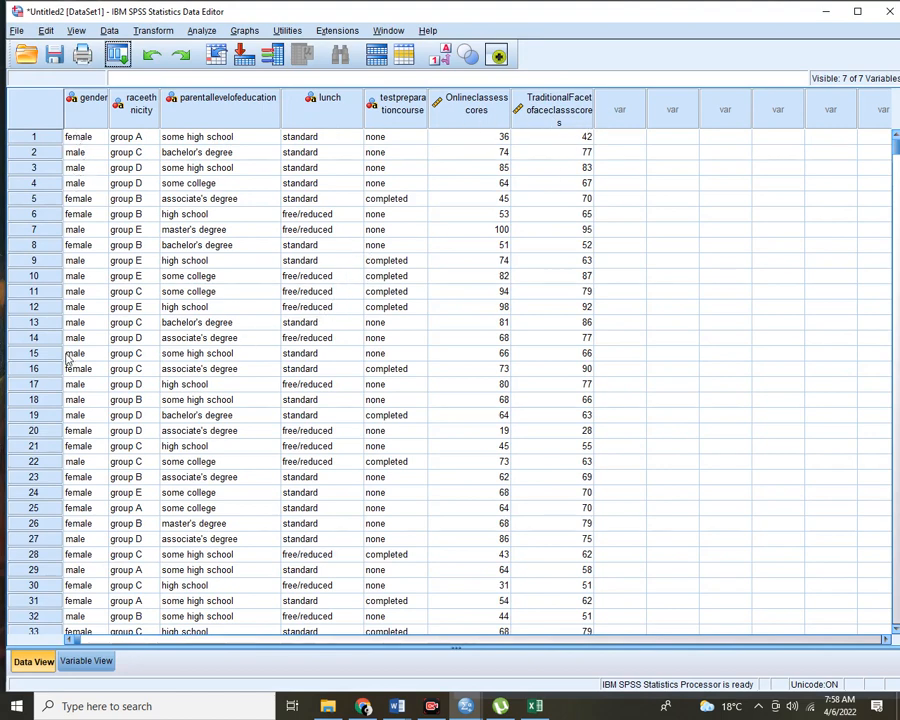
In Variable View, copy the gender variable's name into its empty label.
click(88, 661)
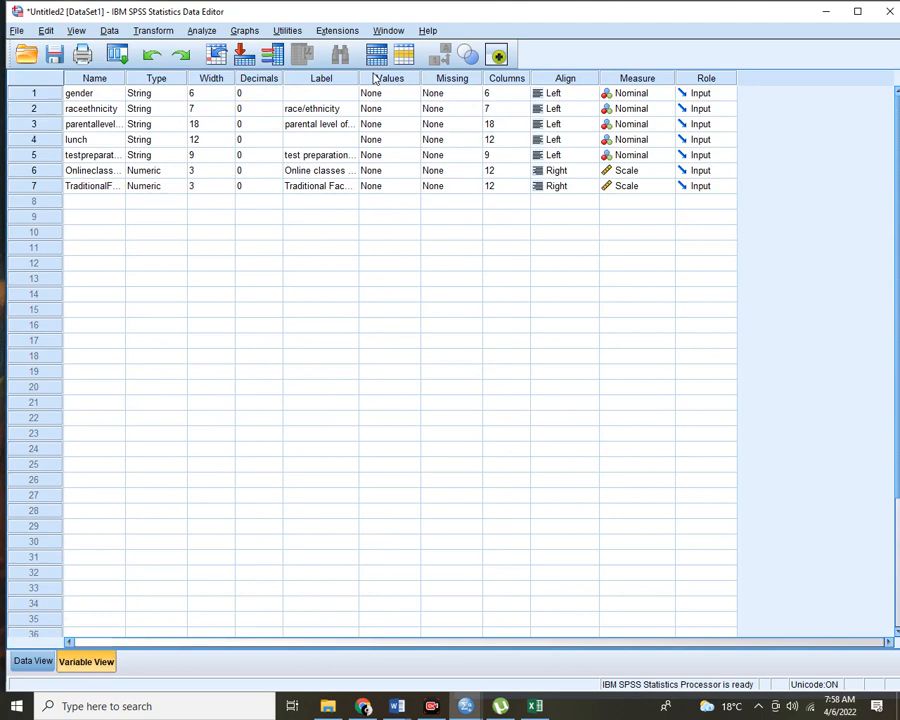
click(344, 93)
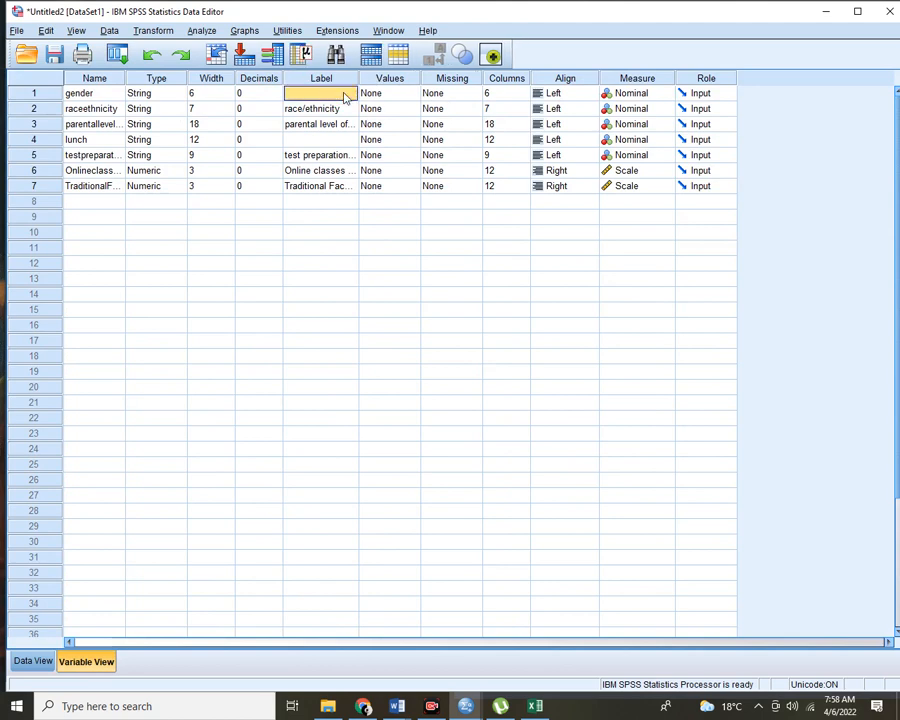
click(104, 92)
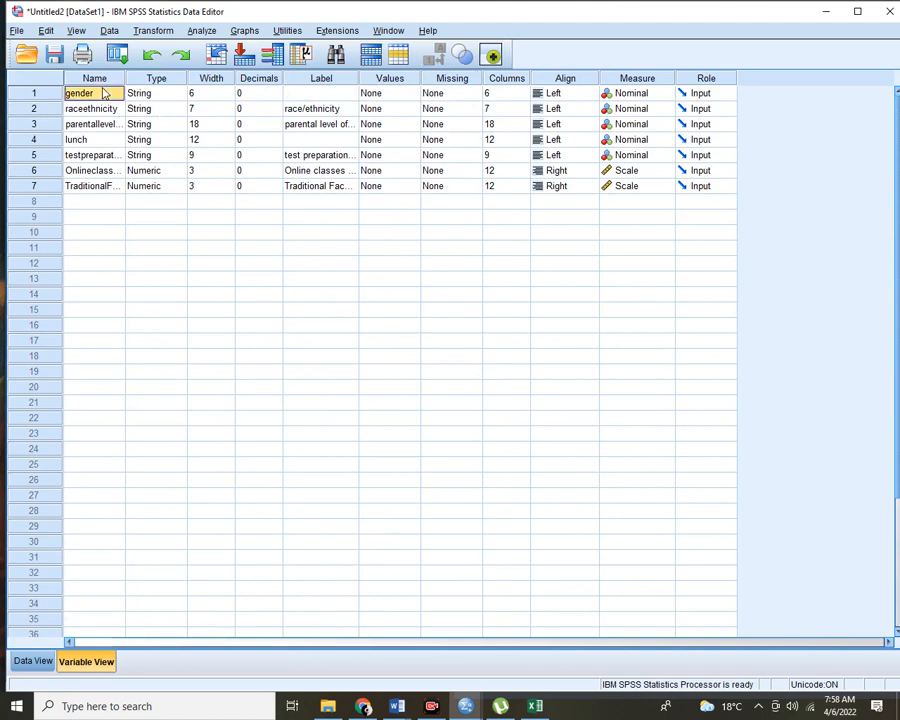
right_click(102, 88)
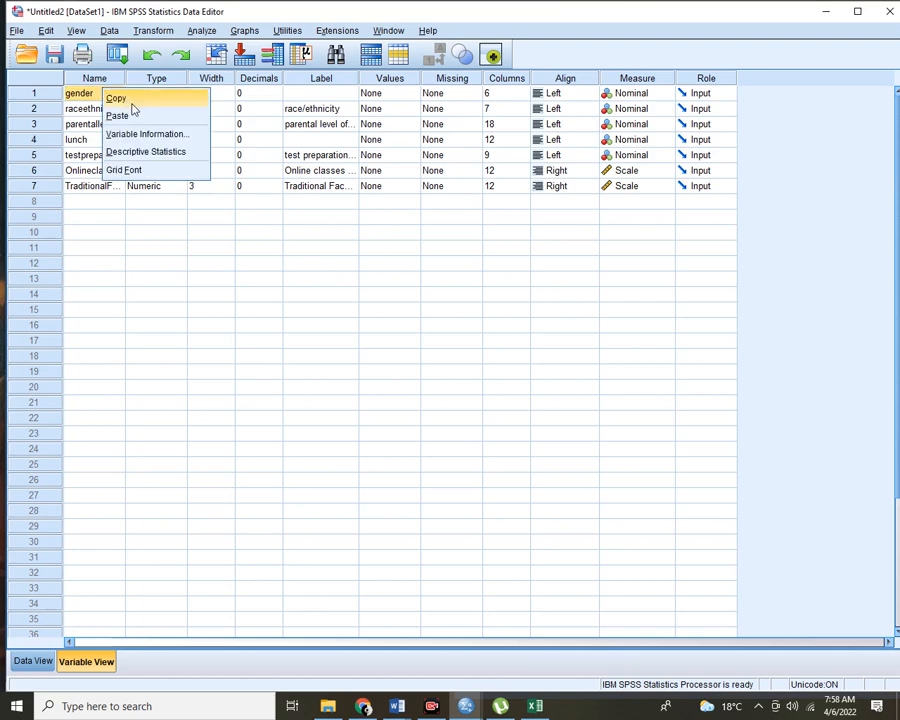
click(126, 99)
click(291, 94)
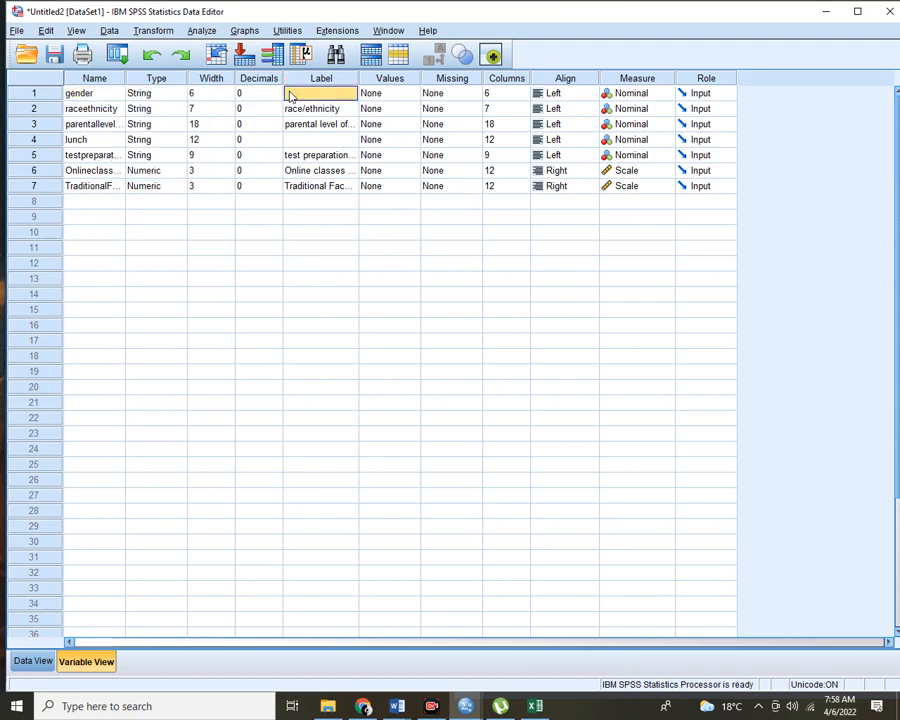
right_click(291, 95)
click(326, 119)
Define value labels for the gender variable: 1 as "famale" and 2 as "male".
click(410, 93)
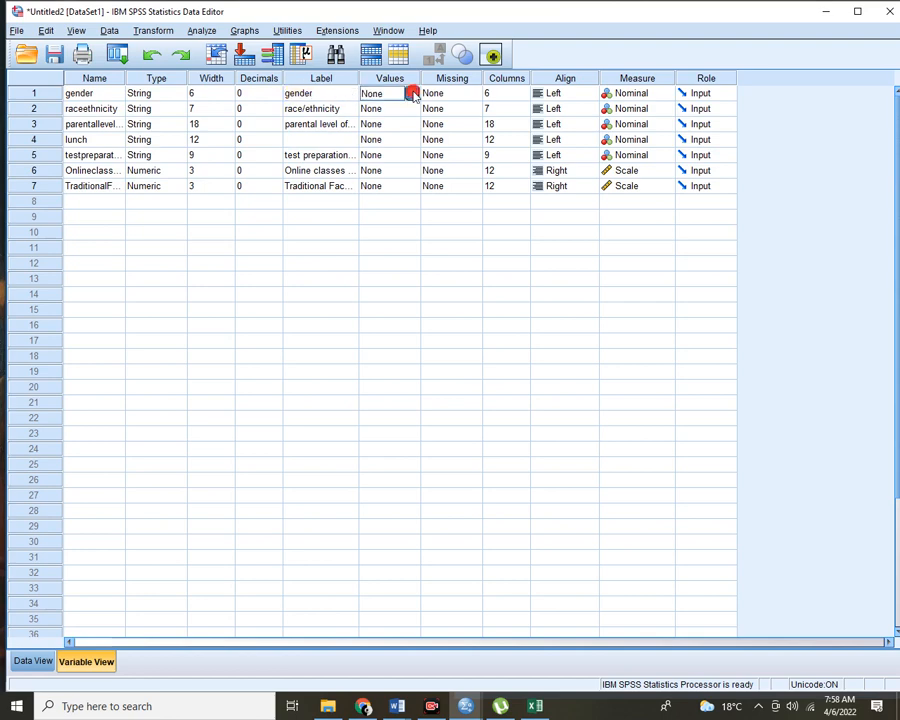
click(412, 93)
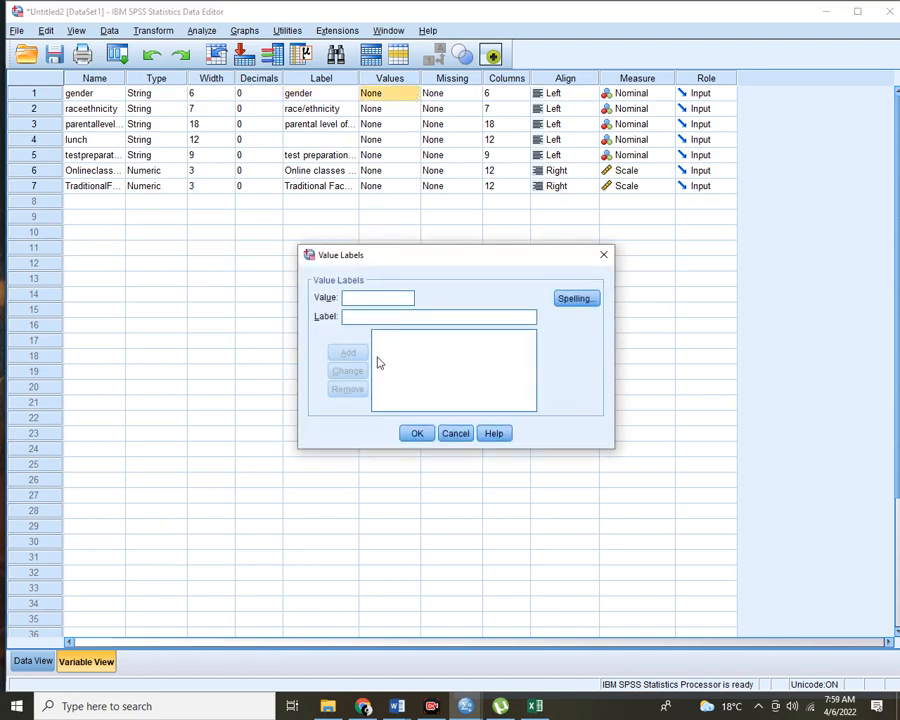
text(1)
click(352, 313)
text(famale)
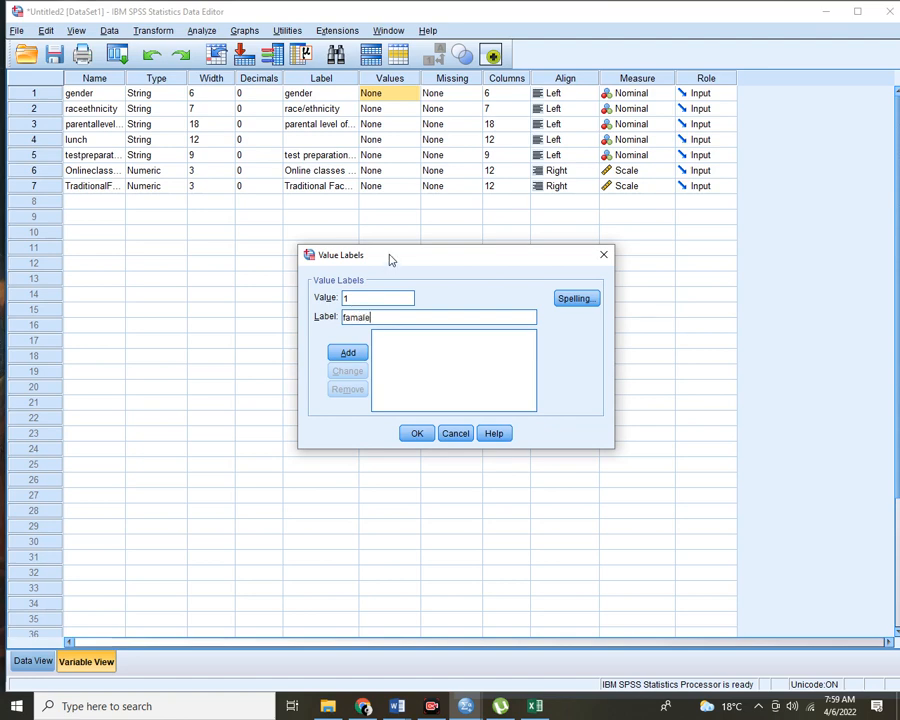
click(350, 356)
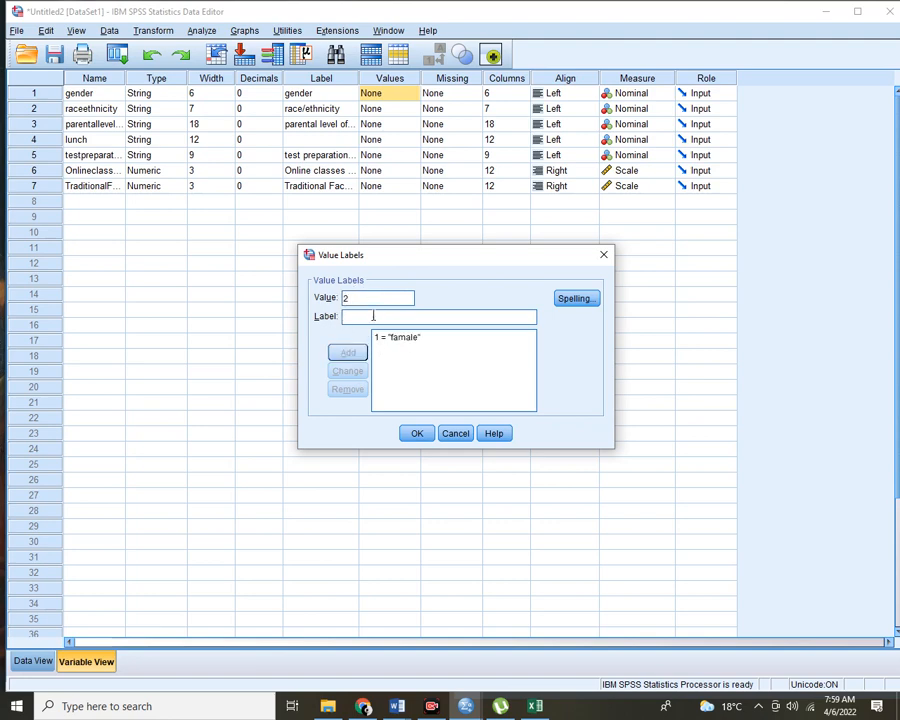
text(male)
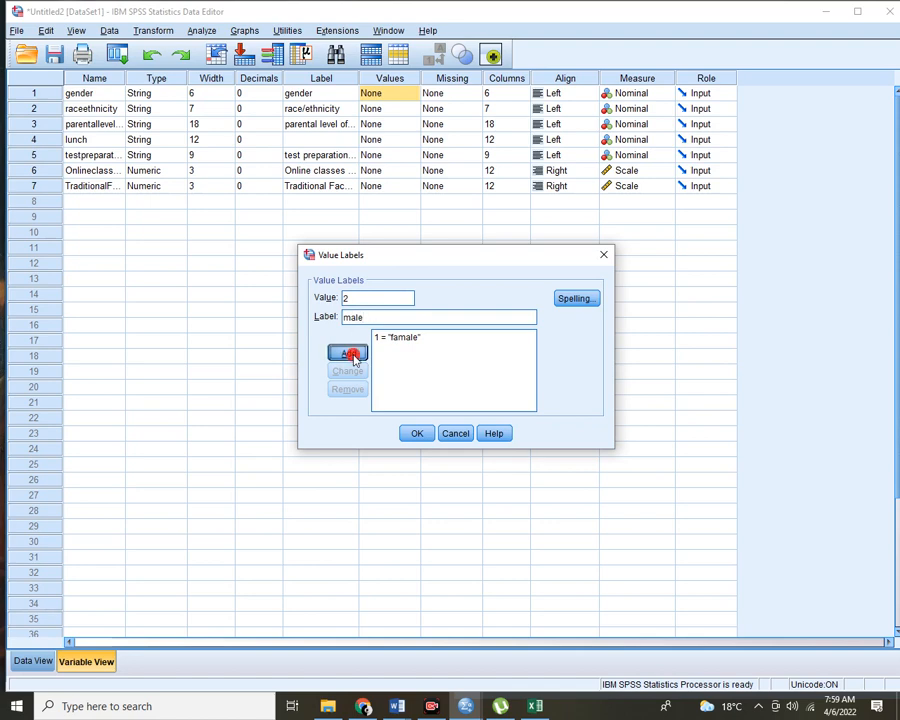
click(348, 352)
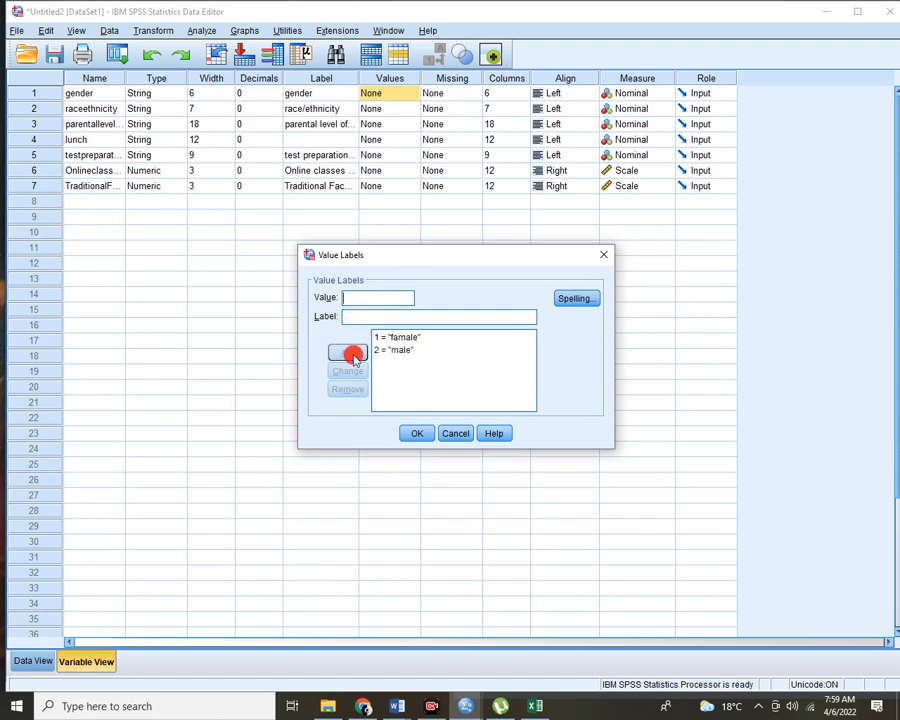
click(424, 437)
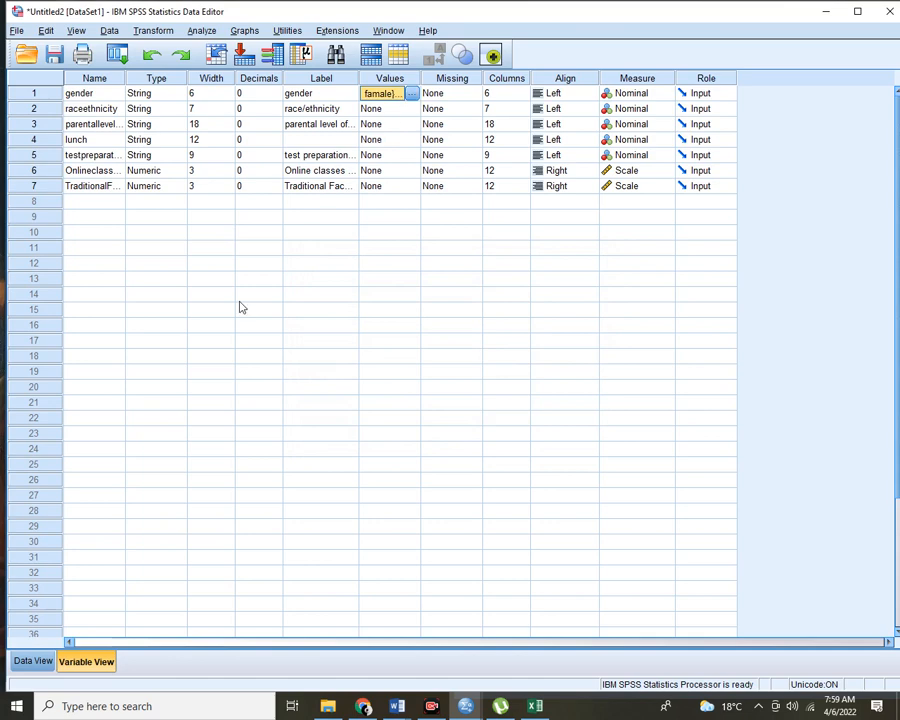
Change the gender variable's type to Numeric, accepting the loss of value labels, and check its column in Data View.
click(33, 662)
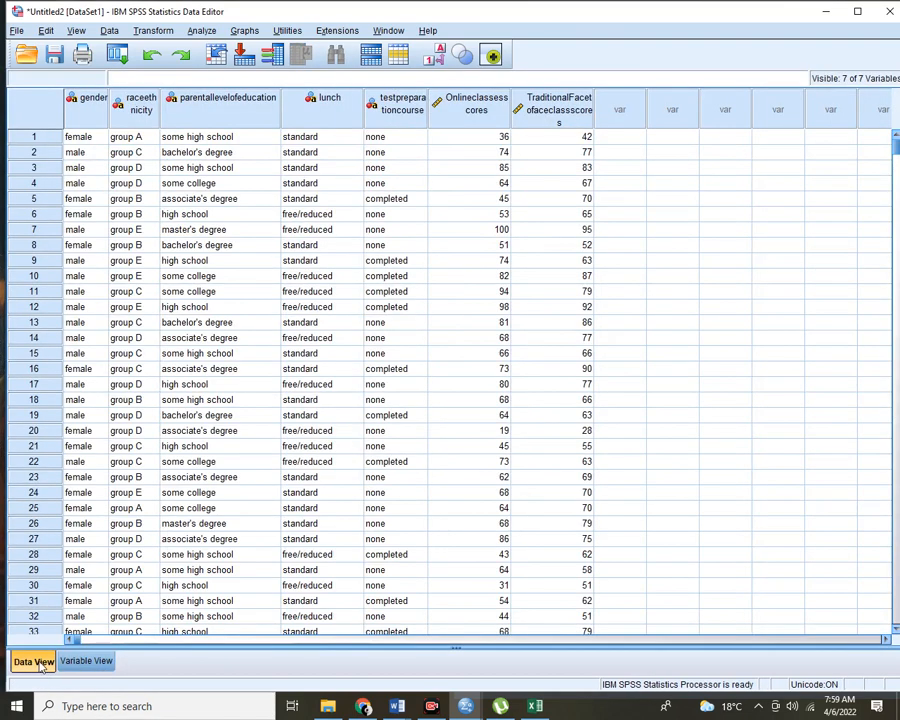
click(74, 661)
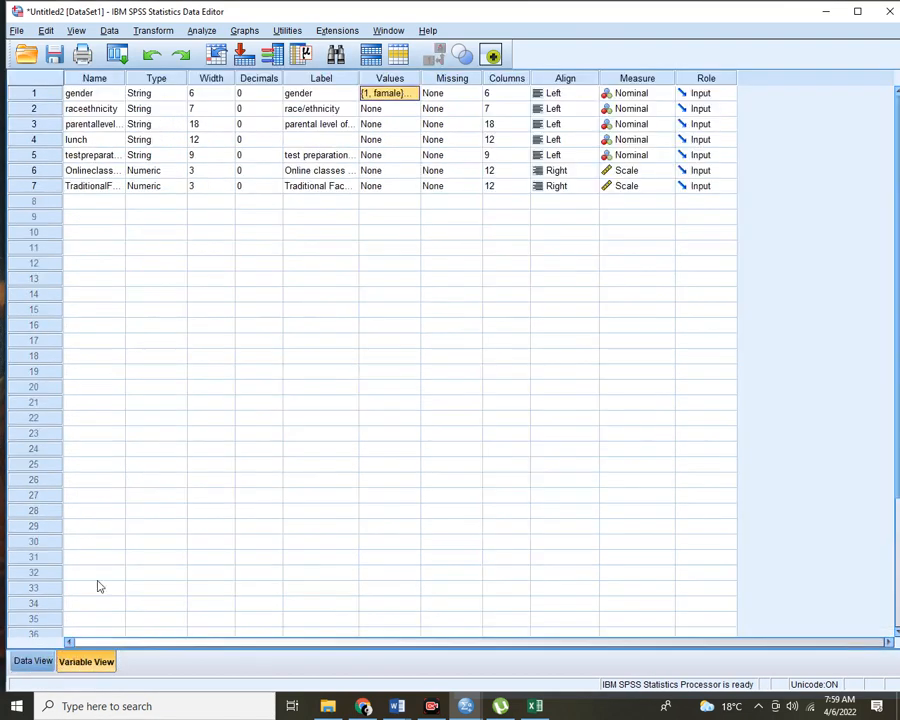
click(173, 92)
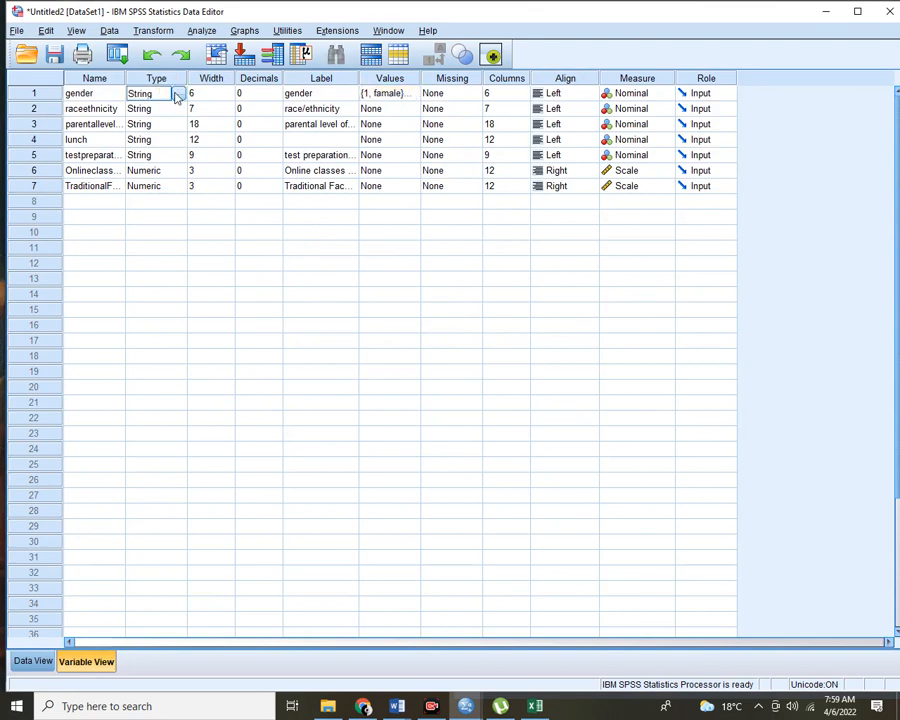
click(177, 93)
click(302, 265)
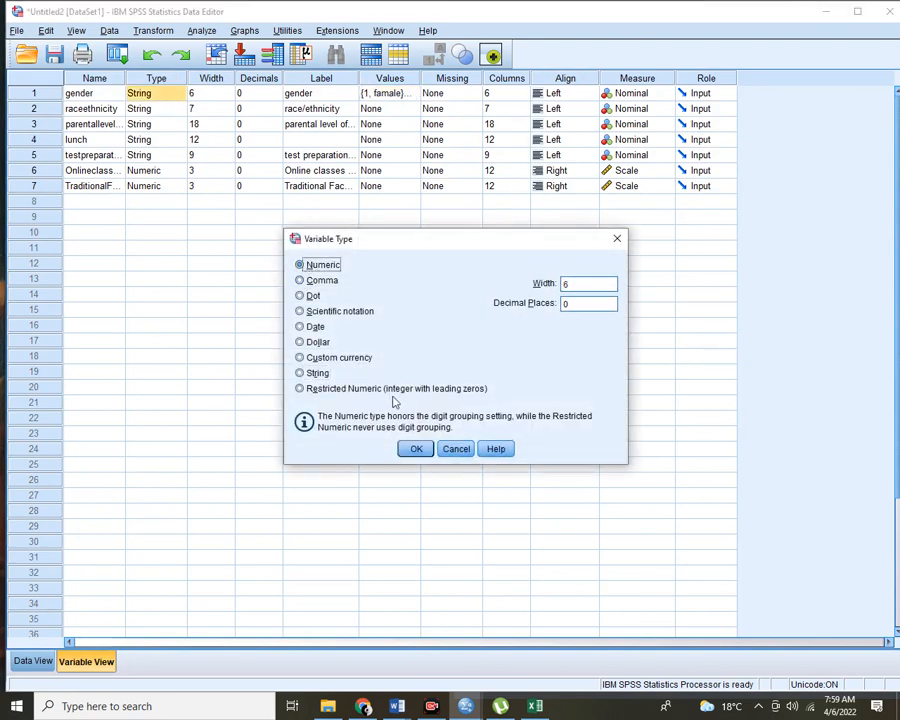
click(416, 449)
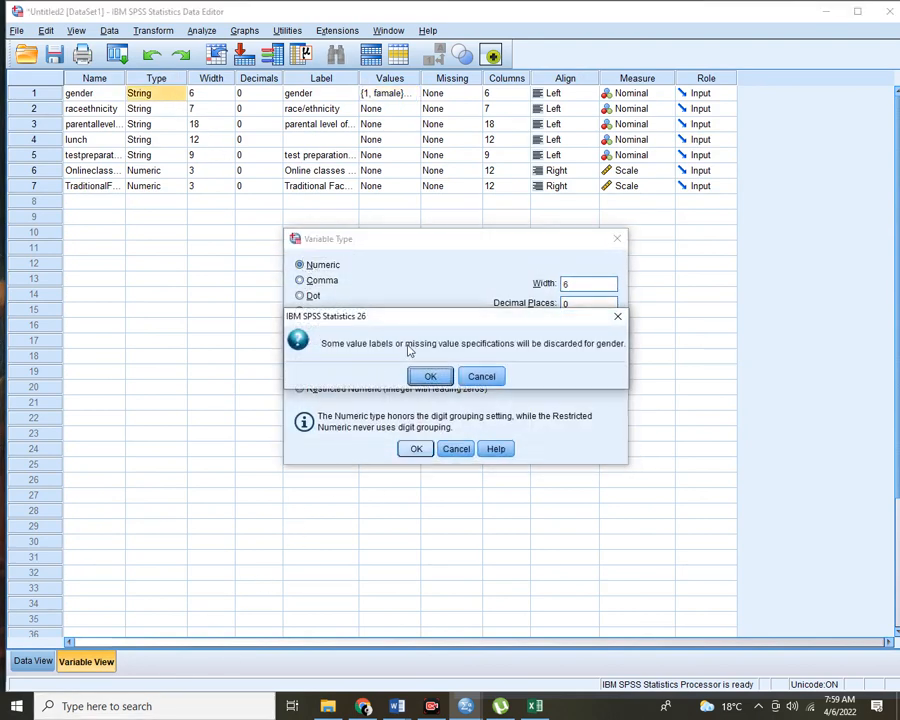
click(430, 377)
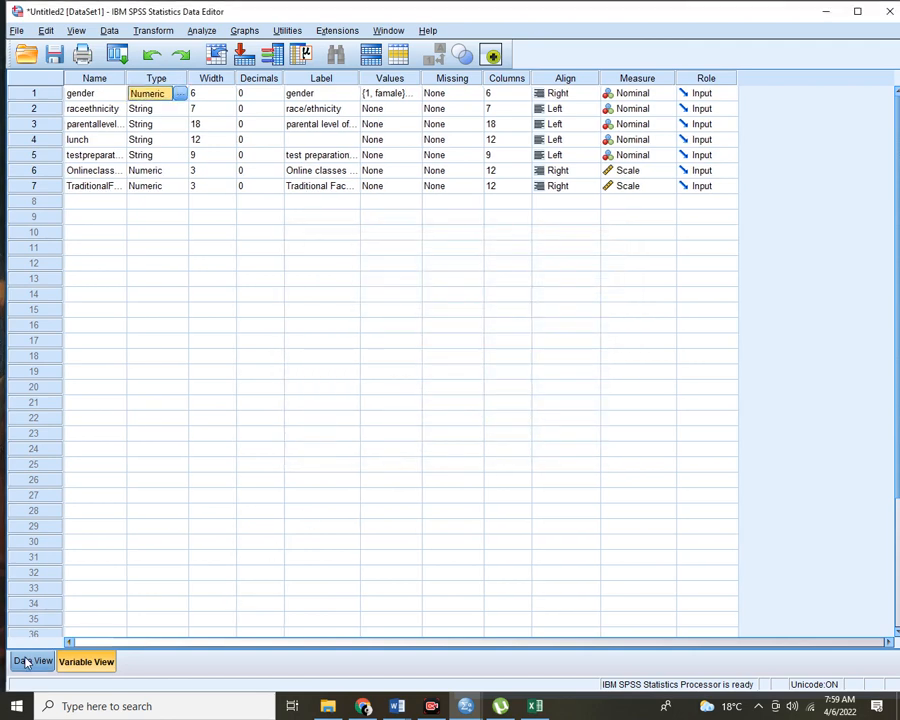
click(30, 662)
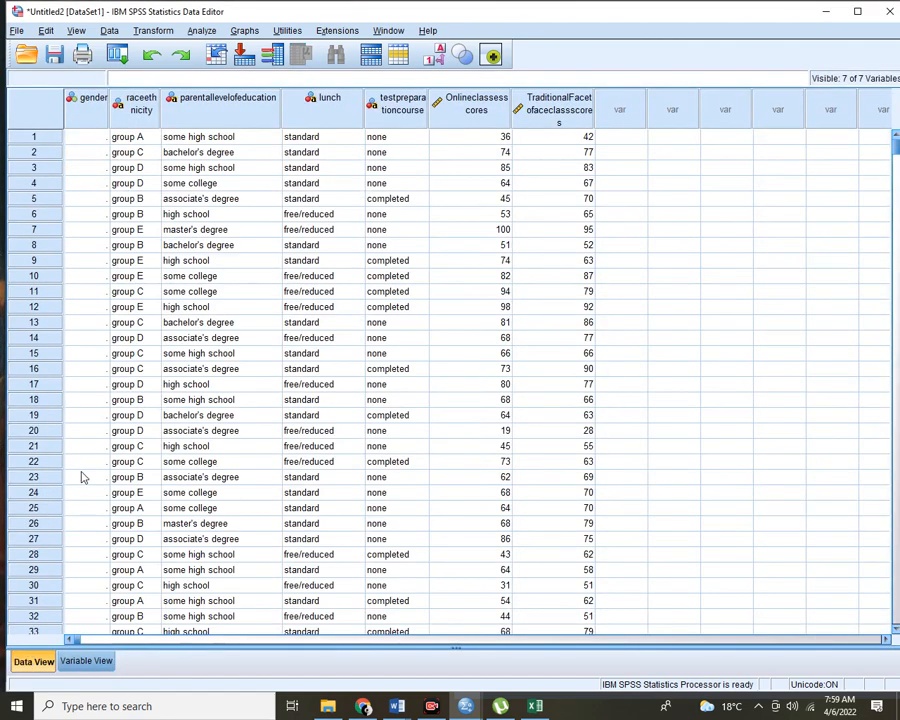
click(72, 660)
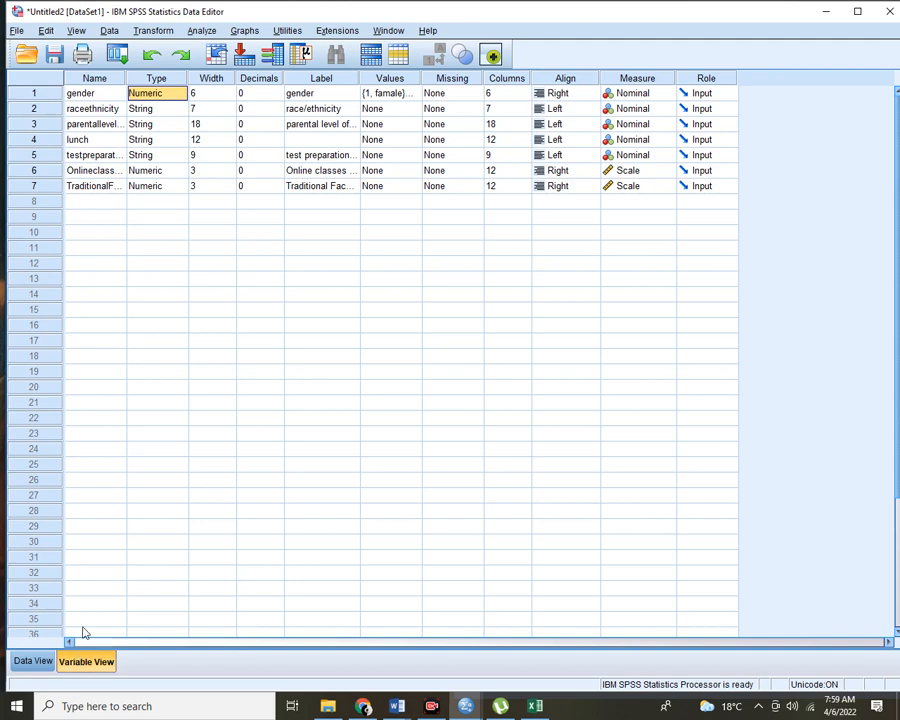
Change the gender variable's type back to String, accepting the loss of value labels, and check its column in Data View.
click(181, 93)
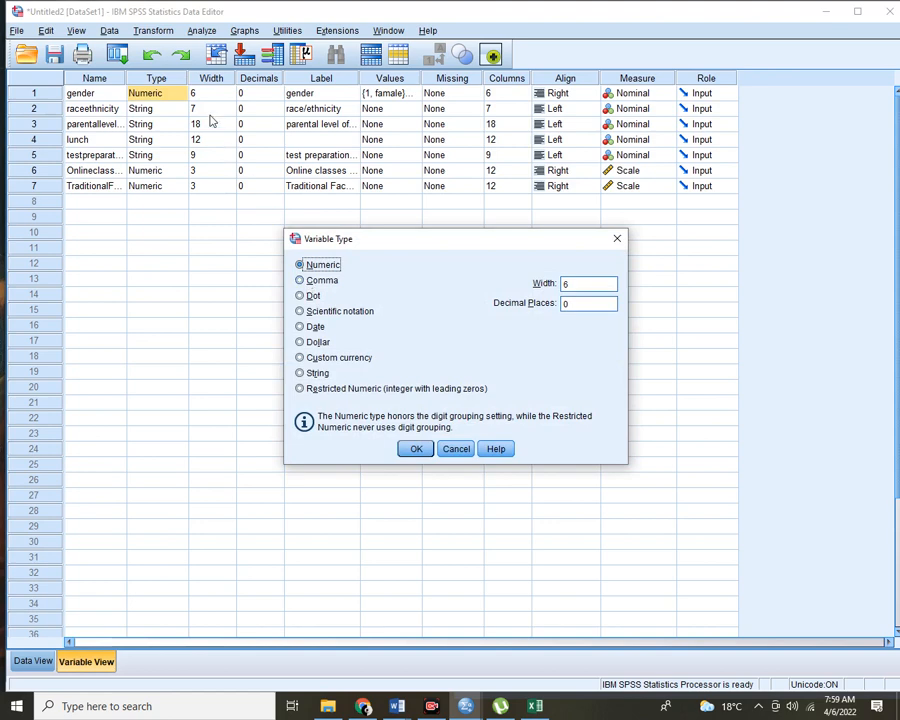
click(456, 450)
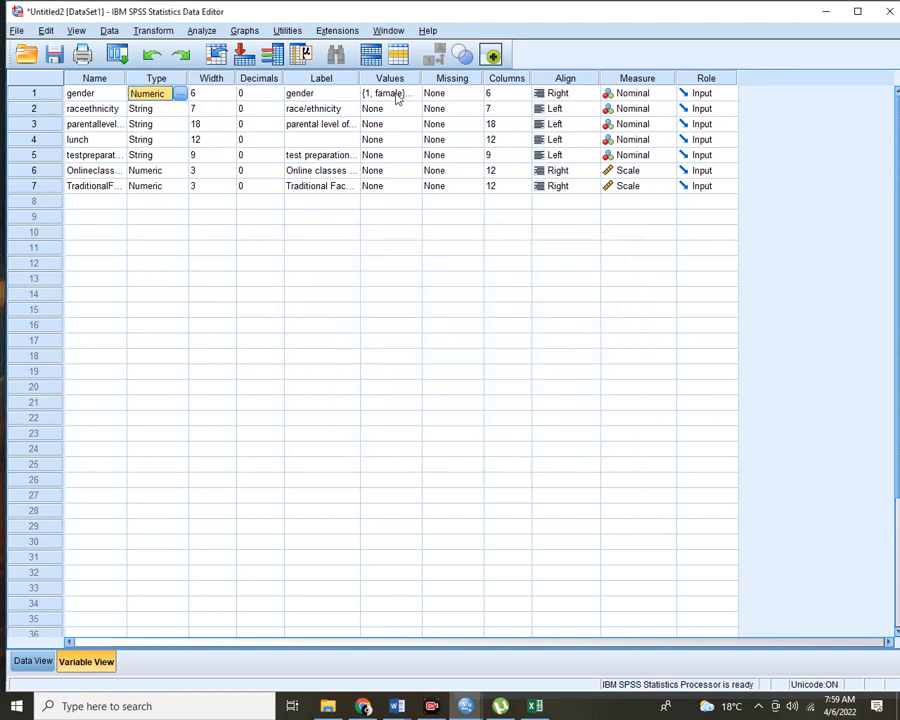
click(176, 93)
click(178, 93)
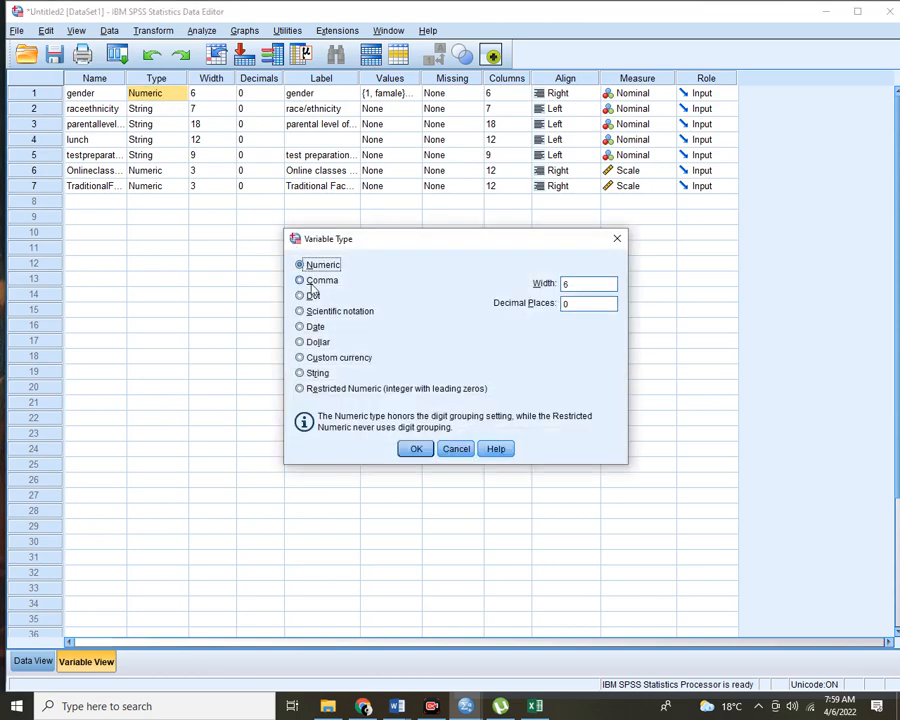
click(305, 372)
click(417, 450)
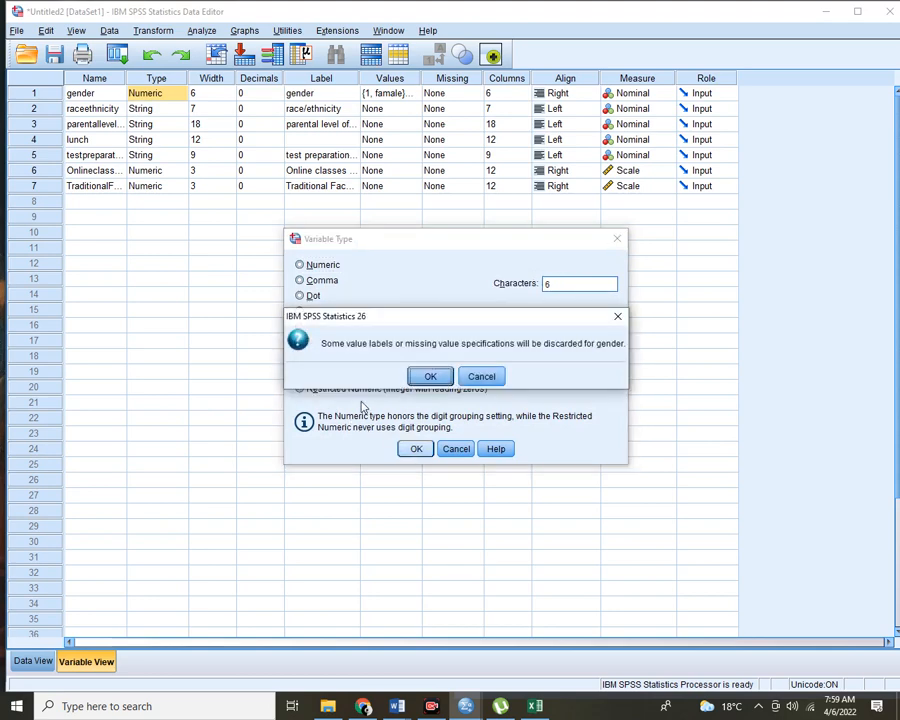
click(425, 375)
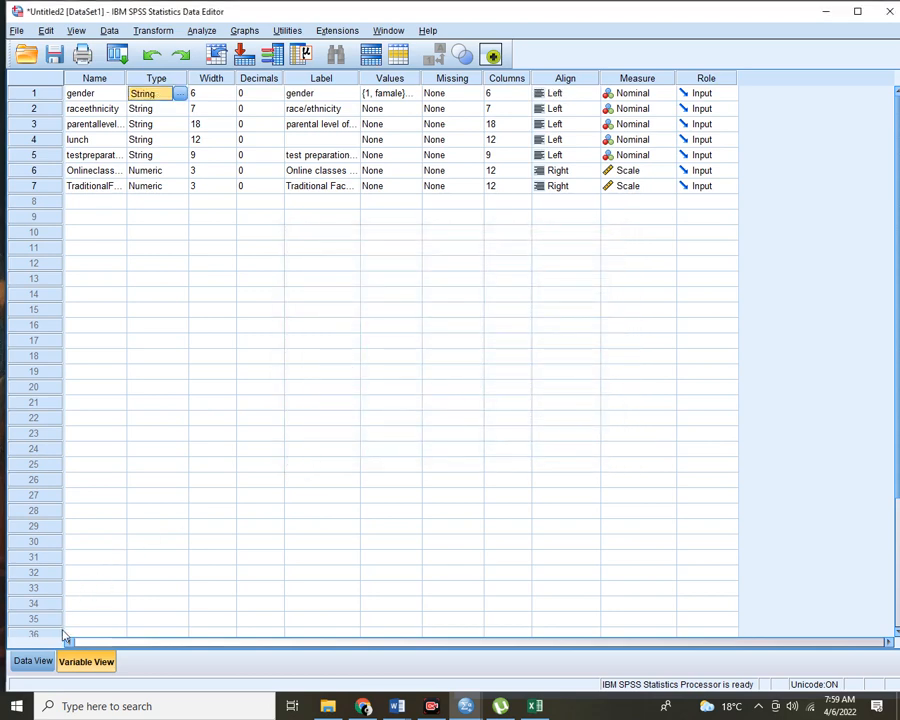
click(35, 660)
click(70, 662)
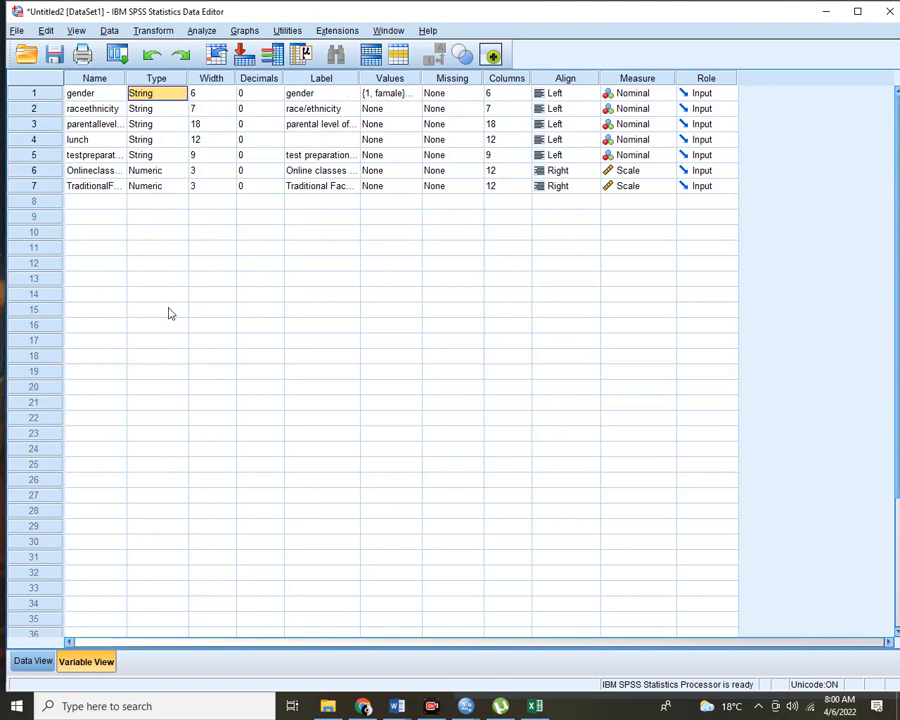
Open the SPSS data file loan_roc.sav from the Downloads folder.
click(16, 31)
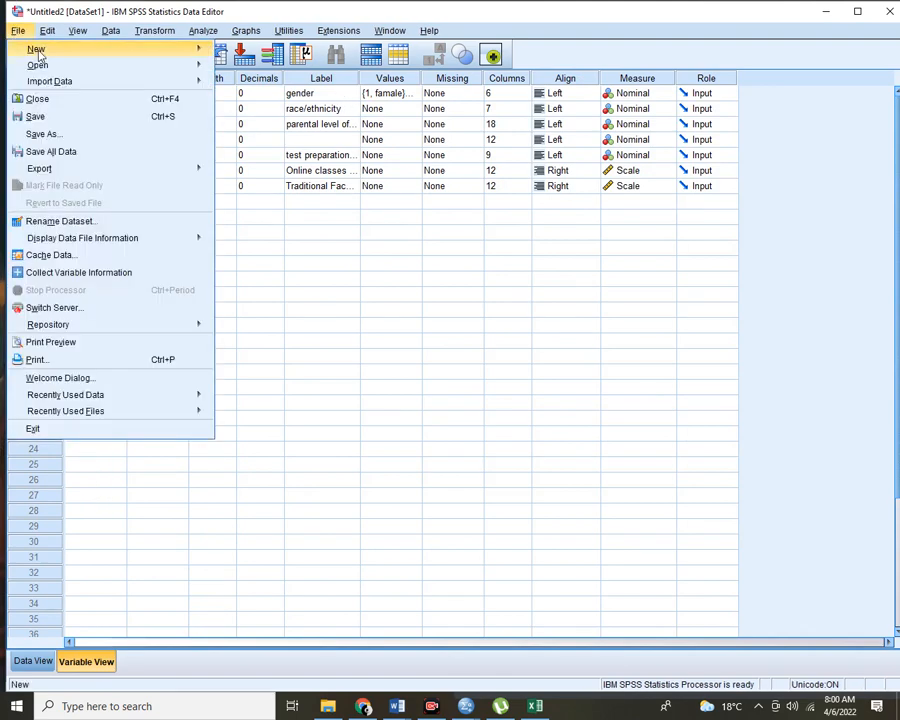
mouse_move(54, 70)
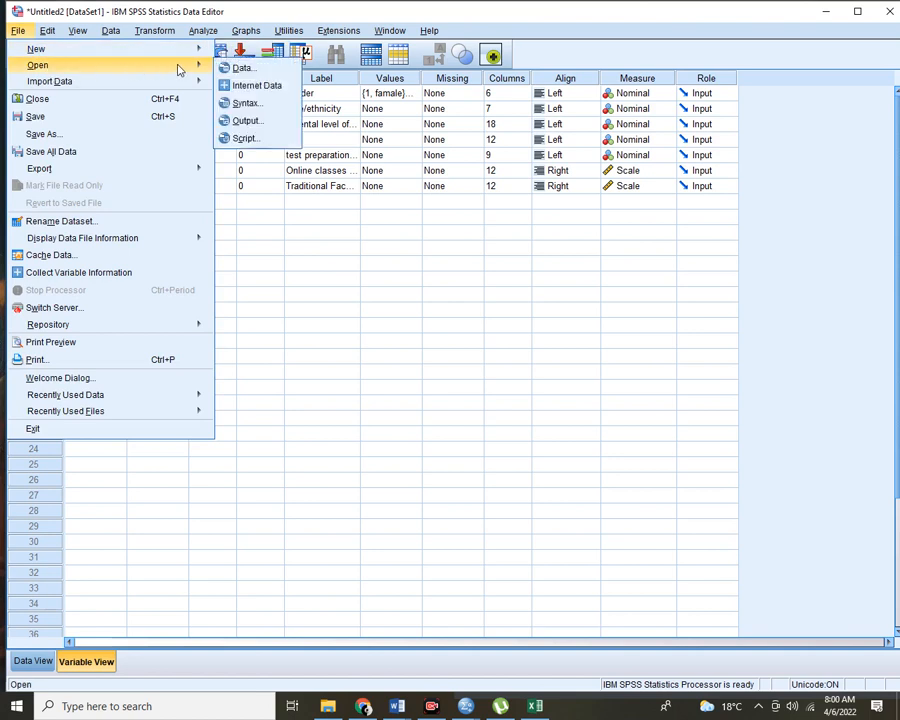
click(16, 31)
click(16, 33)
mouse_move(150, 81)
mouse_move(237, 76)
mouse_move(119, 68)
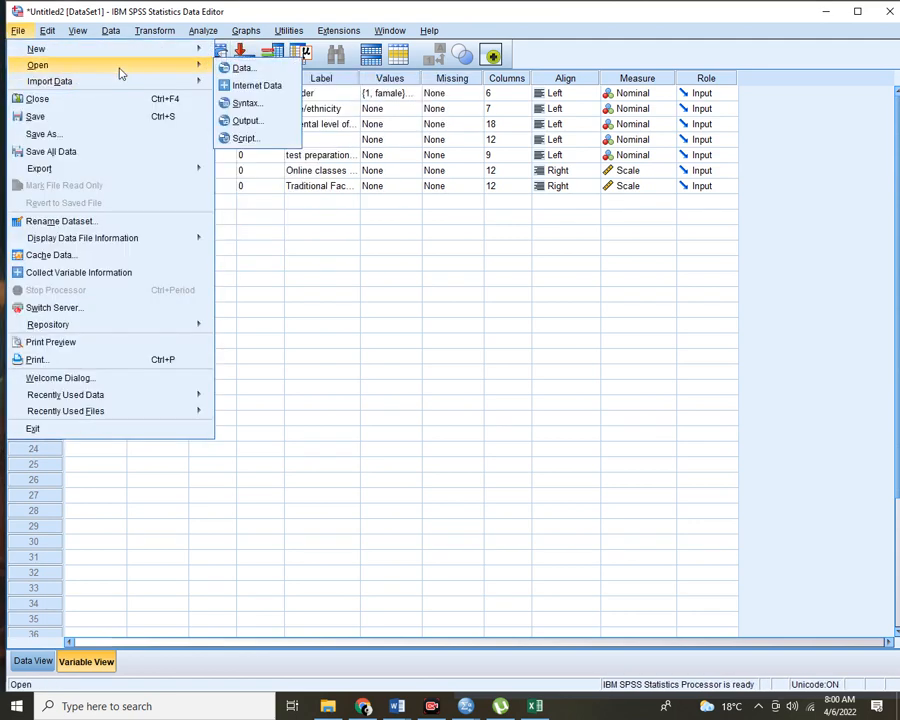
click(243, 68)
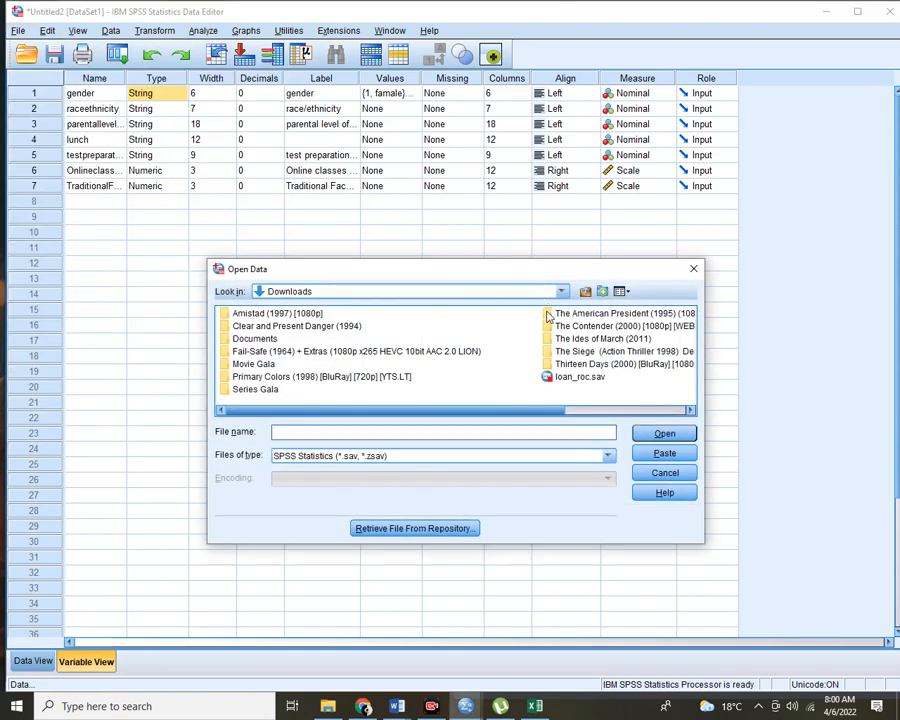
click(580, 376)
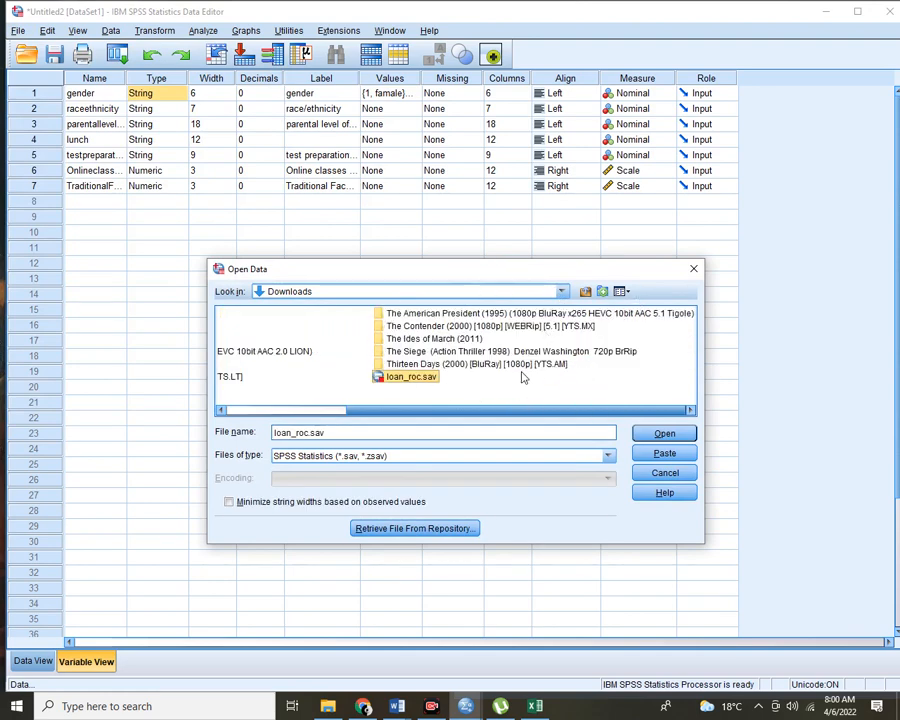
click(561, 292)
click(561, 292)
click(679, 434)
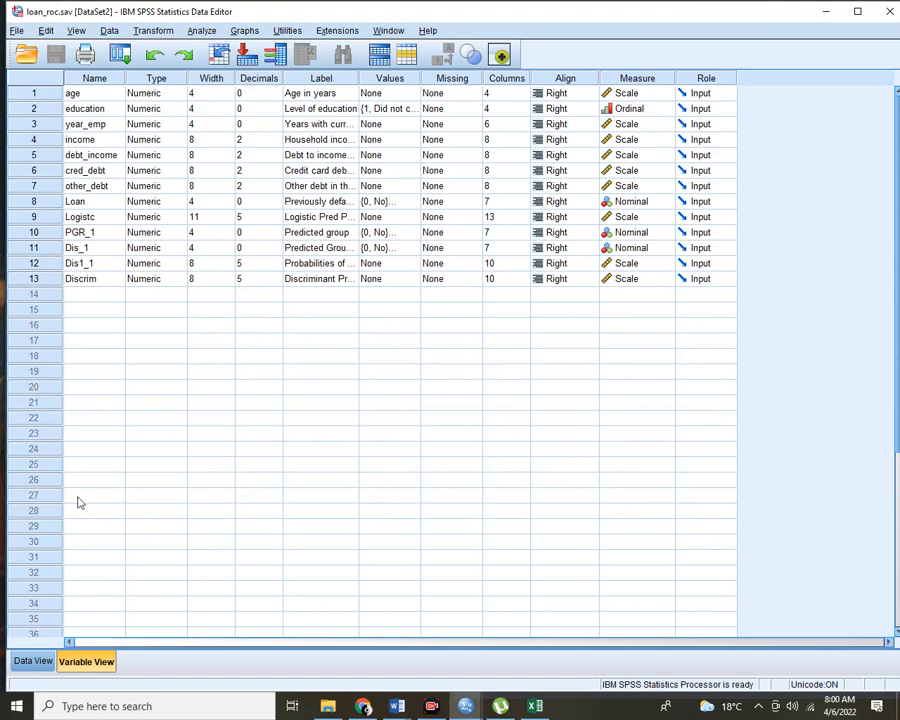
Compare the loan dataset's records in Data View with its variable definitions in Variable View.
click(33, 661)
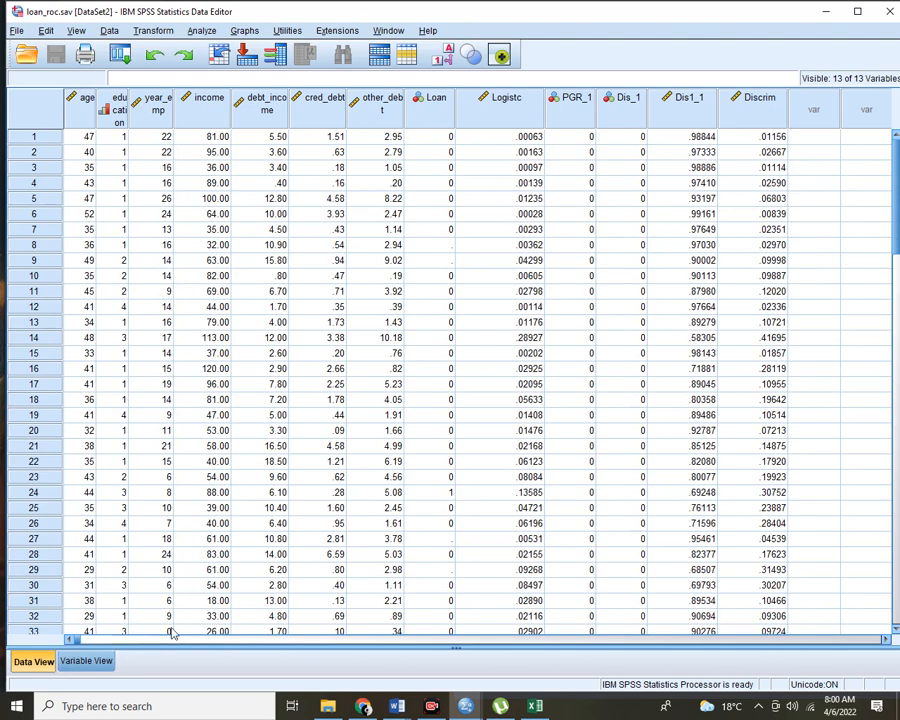
click(85, 662)
click(30, 662)
click(85, 662)
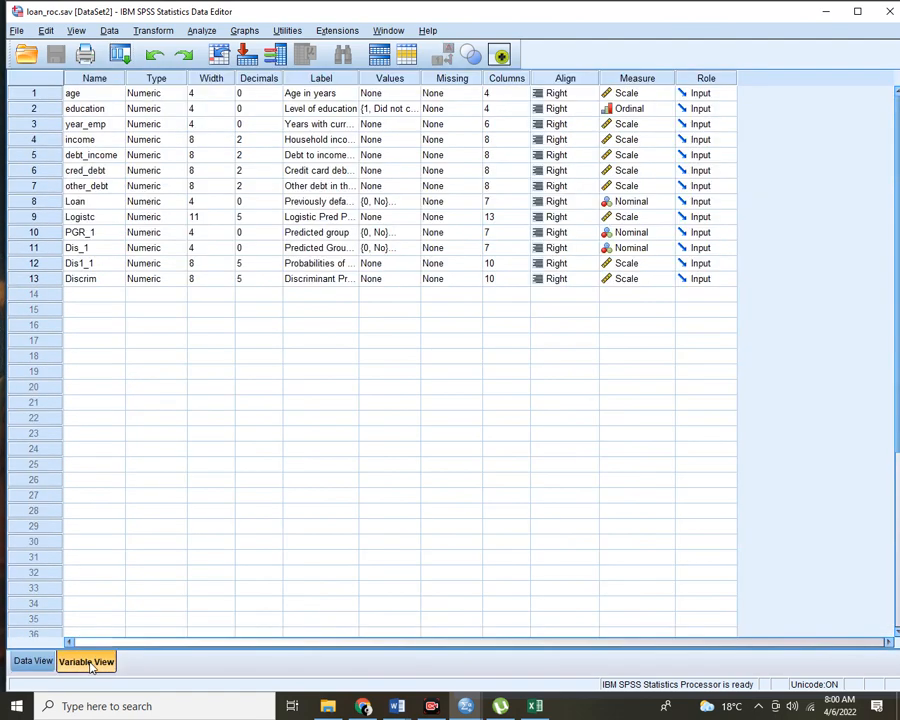
click(30, 662)
click(87, 662)
Review the value labels of the education and Loan variables without changing them, and examine the debt_income column in Data View.
click(415, 110)
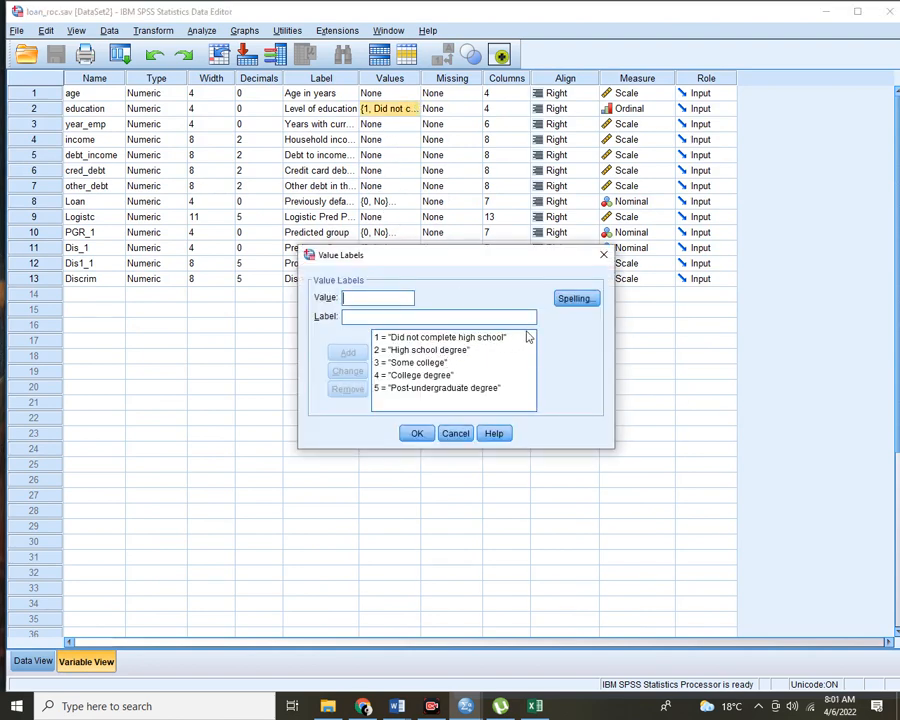
click(463, 436)
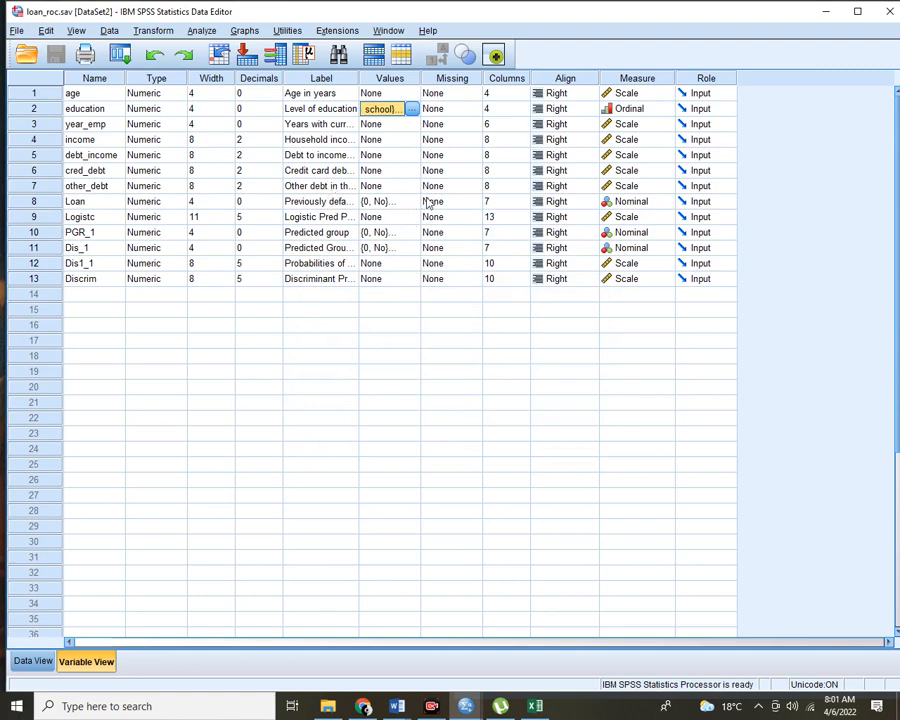
click(395, 201)
click(411, 201)
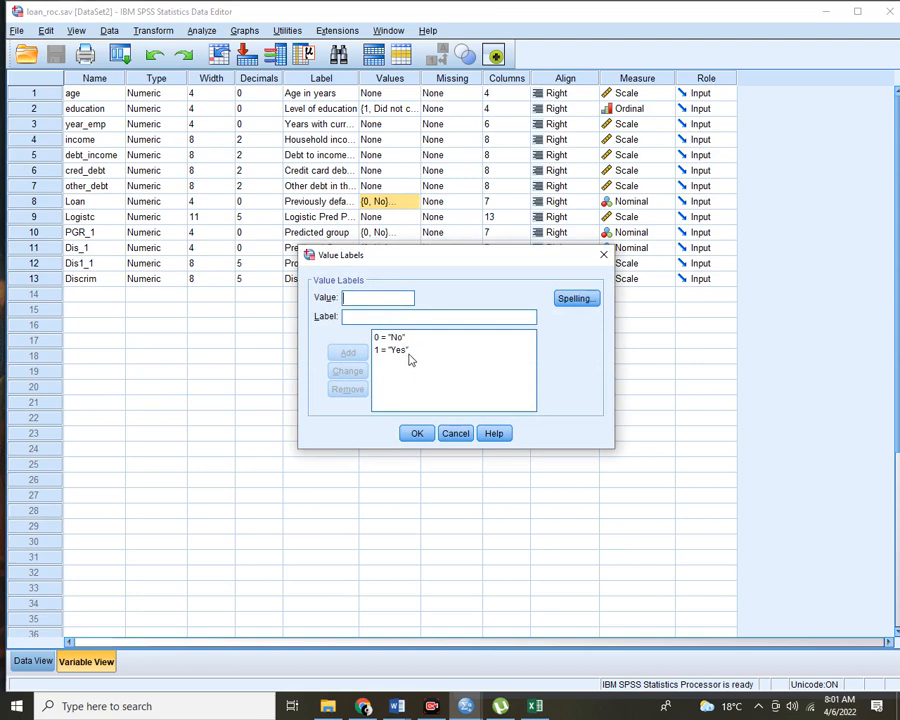
click(603, 254)
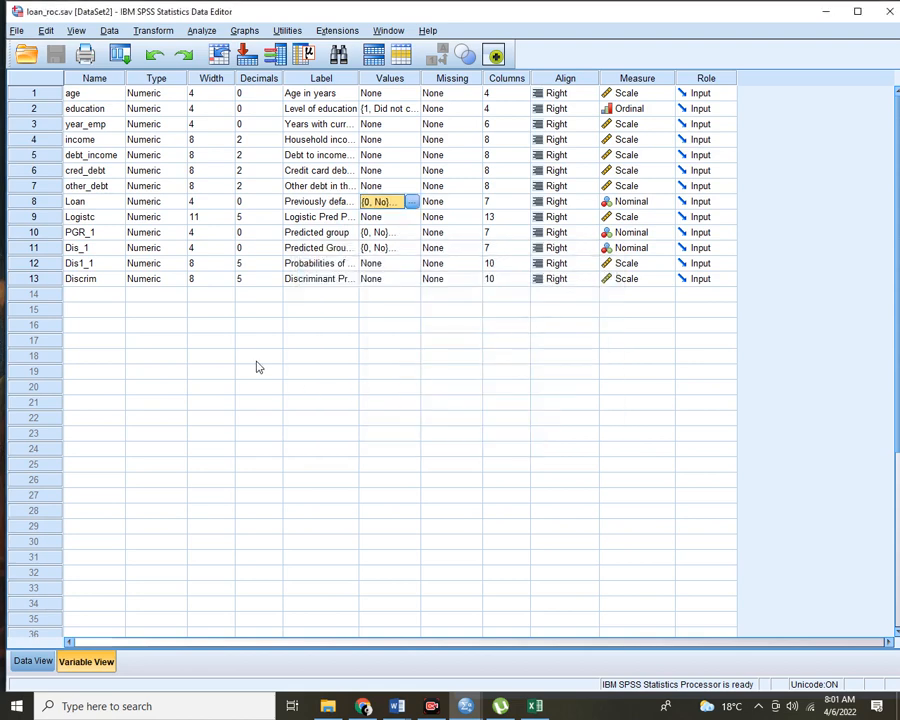
click(33, 661)
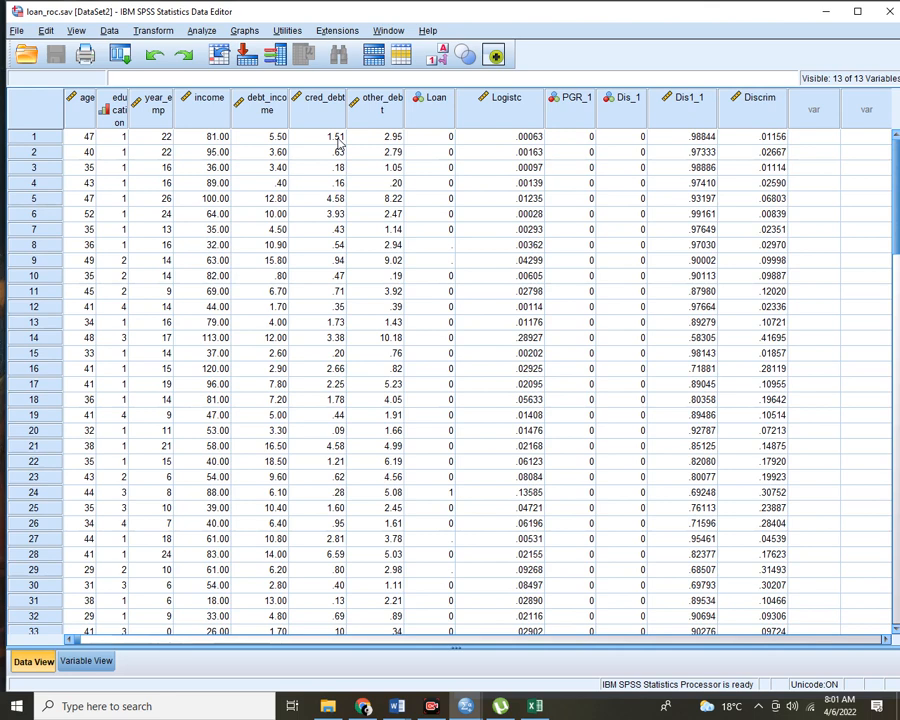
mouse_move(257, 124)
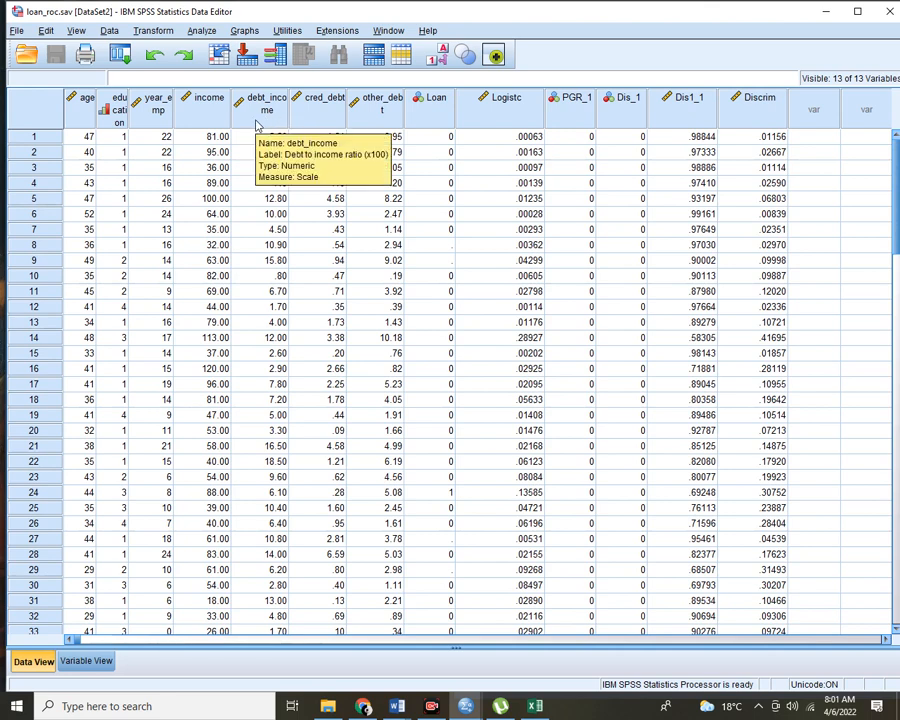